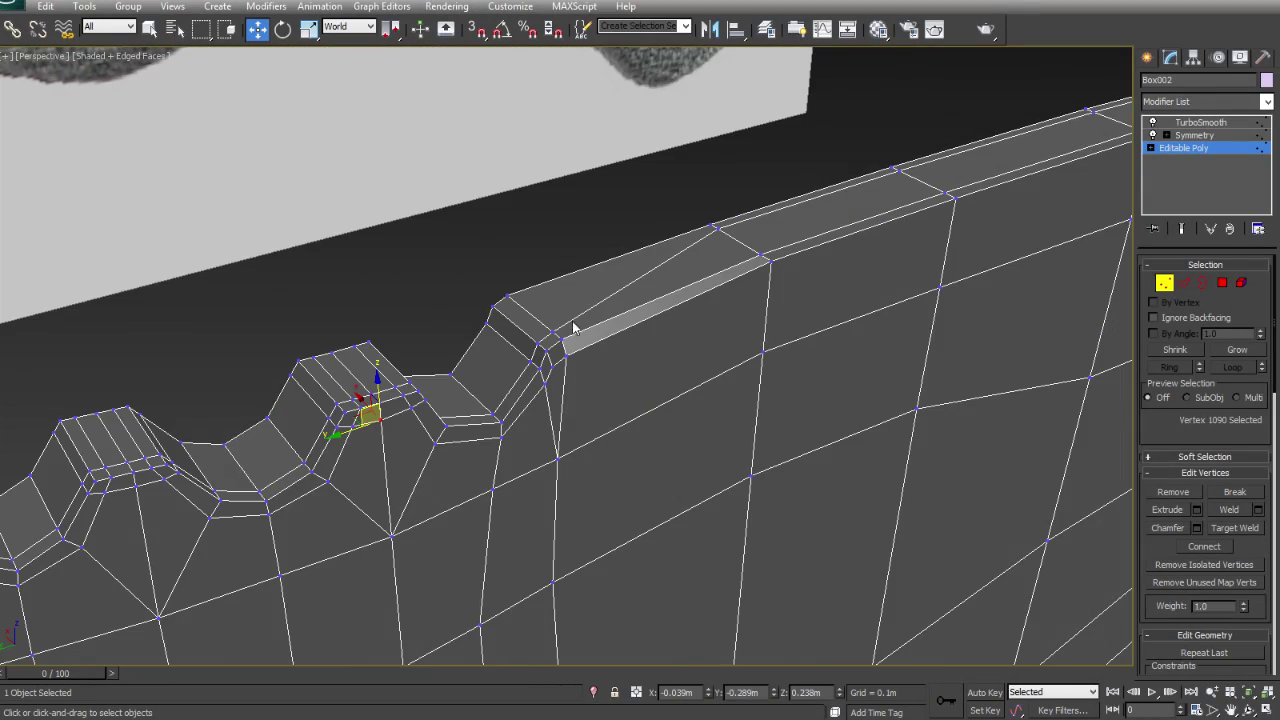
# - In Edge mode, nudge an edge on top of the serrated spine
pyautogui.press('2')
pyautogui.keyDown('alt'); pyautogui.moveTo(574, 328); pyautogui.dragTo(717, 306, button='middle'); pyautogui.keyUp('alt')
pyautogui.click(591, 306)
pyautogui.keyDown('alt'); pyautogui.moveTo(591, 306); pyautogui.dragTo(590, 308, button='middle'); pyautogui.keyUp('alt')
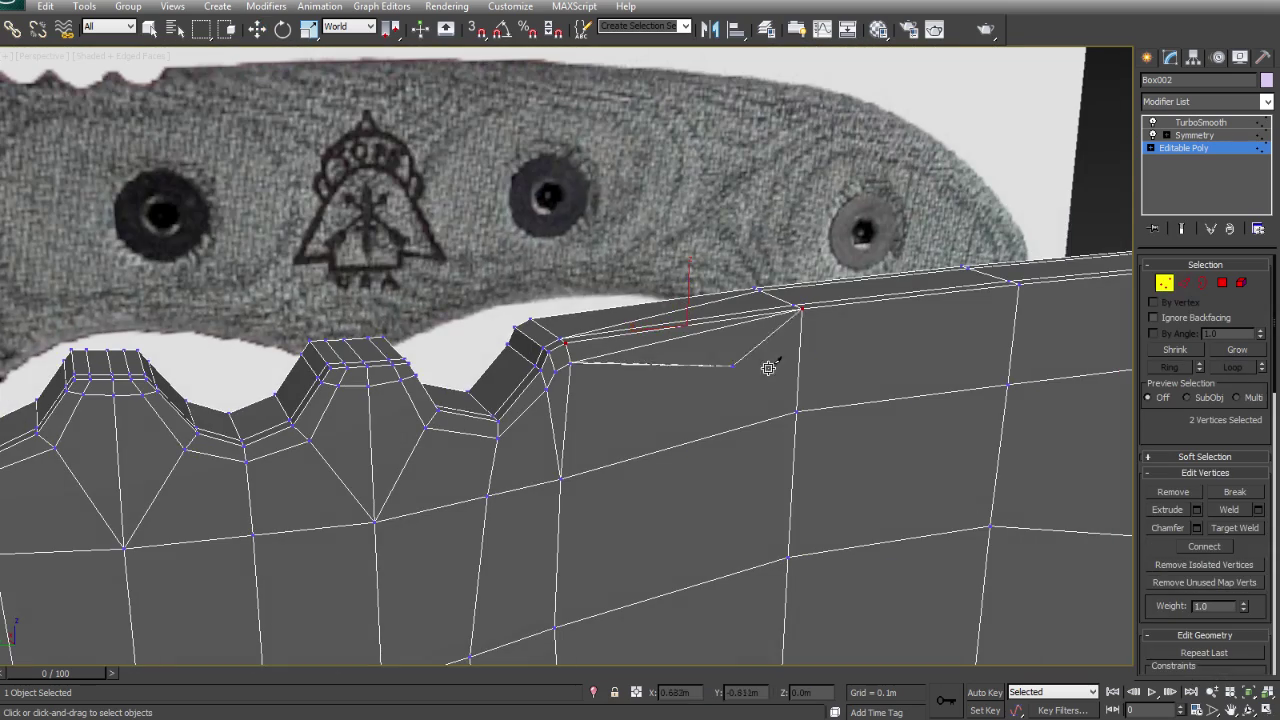
pyautogui.click(726, 337)
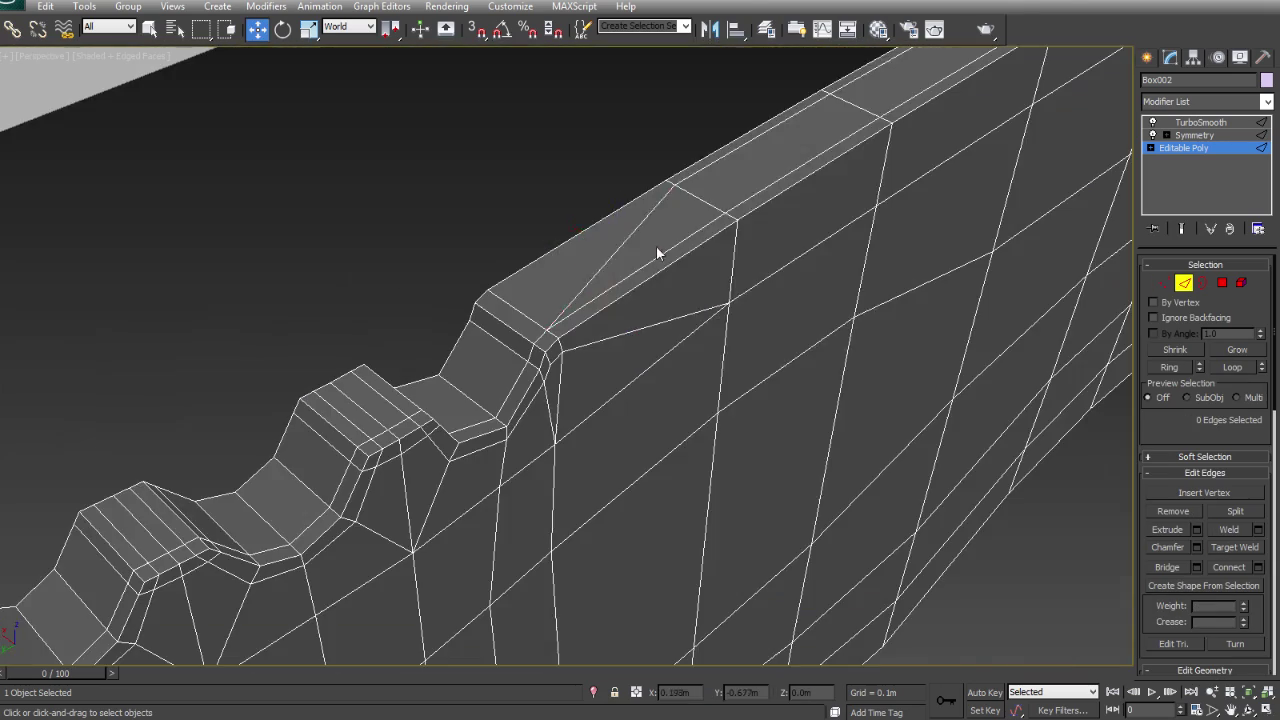
# - Check the spine against the reference photo and return to the Editable Poly top level
pyautogui.keyDown('alt'); pyautogui.moveTo(656, 252); pyautogui.dragTo(575, 362, button='middle'); pyautogui.keyUp('alt')
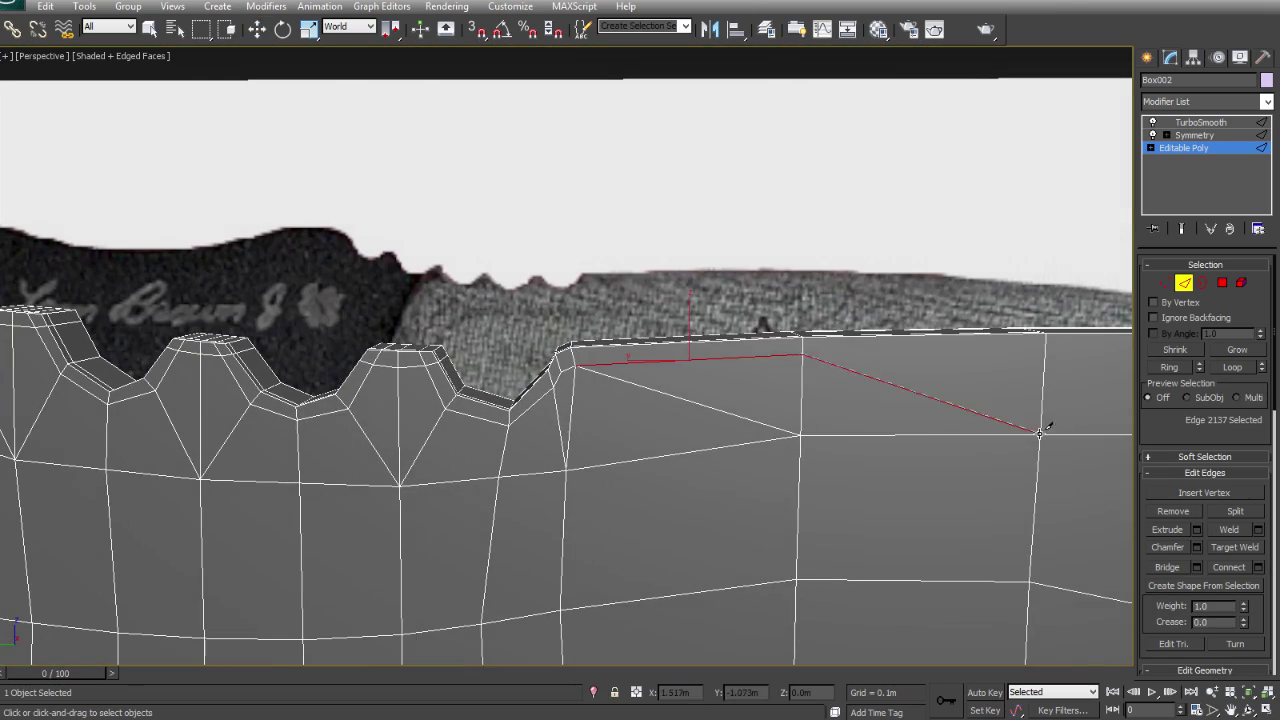
pyautogui.rightClick(766, 377)
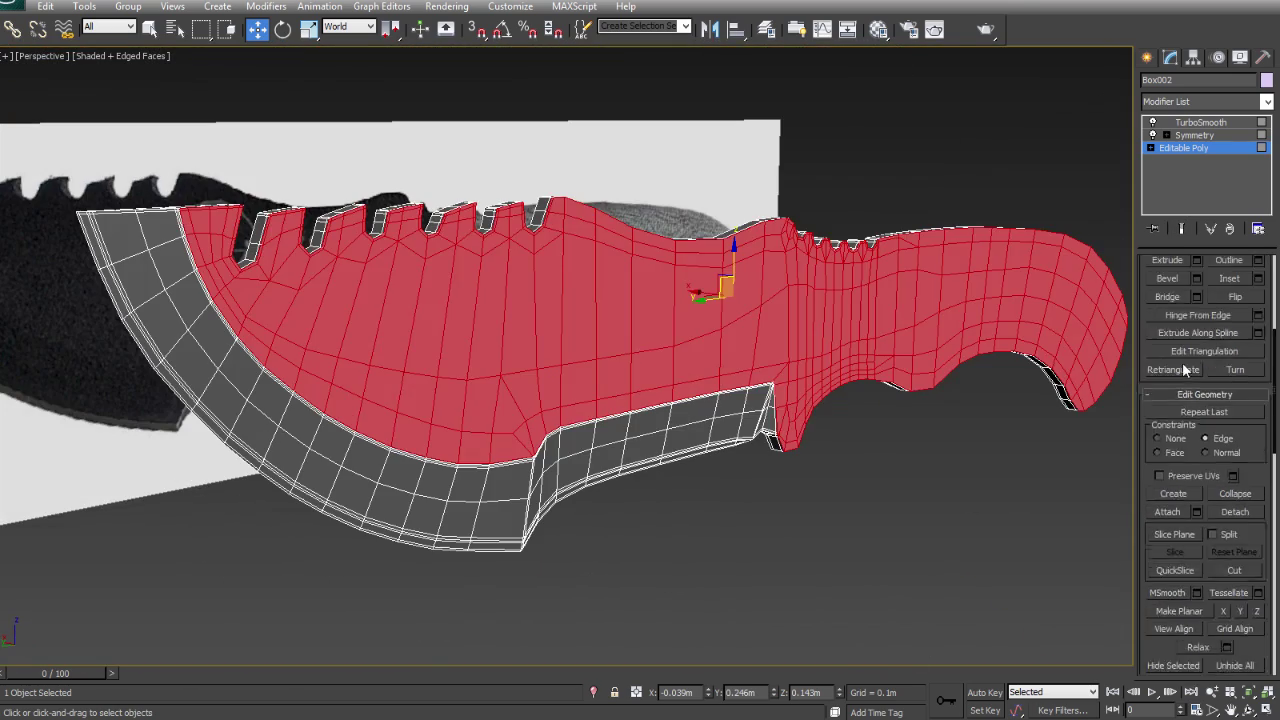
pyautogui.scroll(-5, 1185, 370)
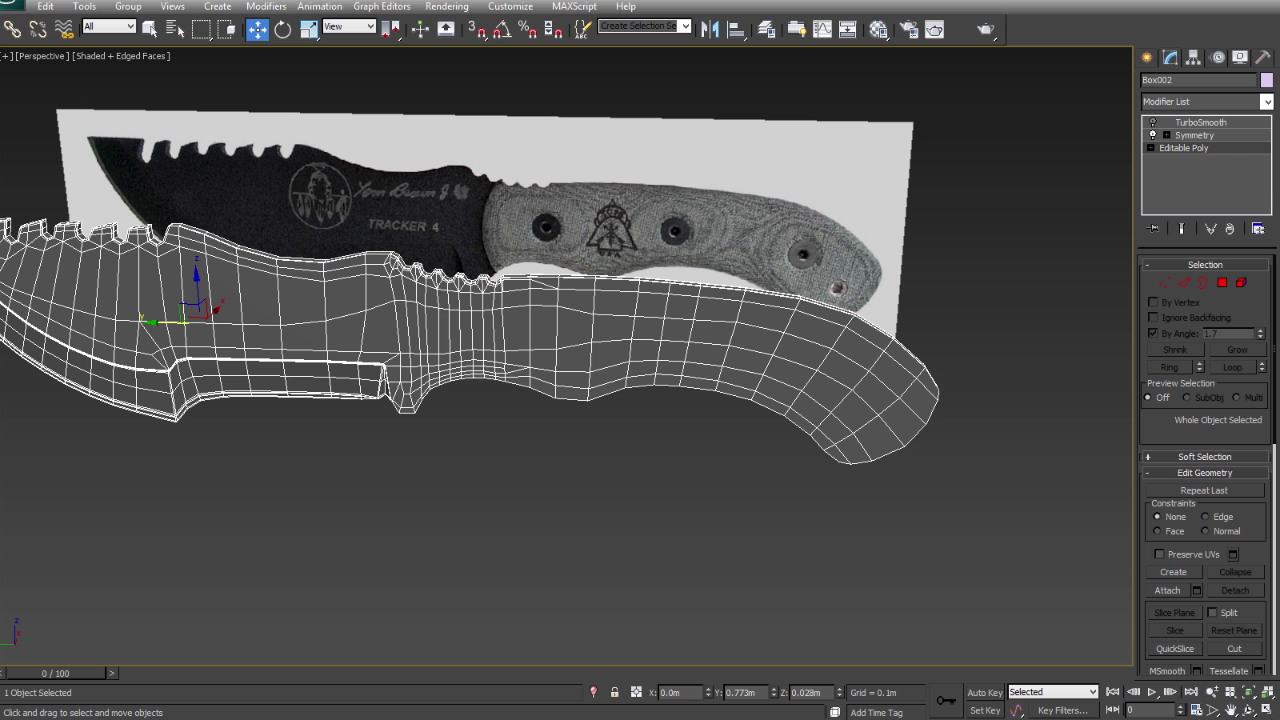
# - In a maximized, see-through Left view, select only the handle polygons and shrink the selection
pyautogui.hotkey('alt', 'w')
pyautogui.hotkey('alt', 'w')
pyautogui.press('4')
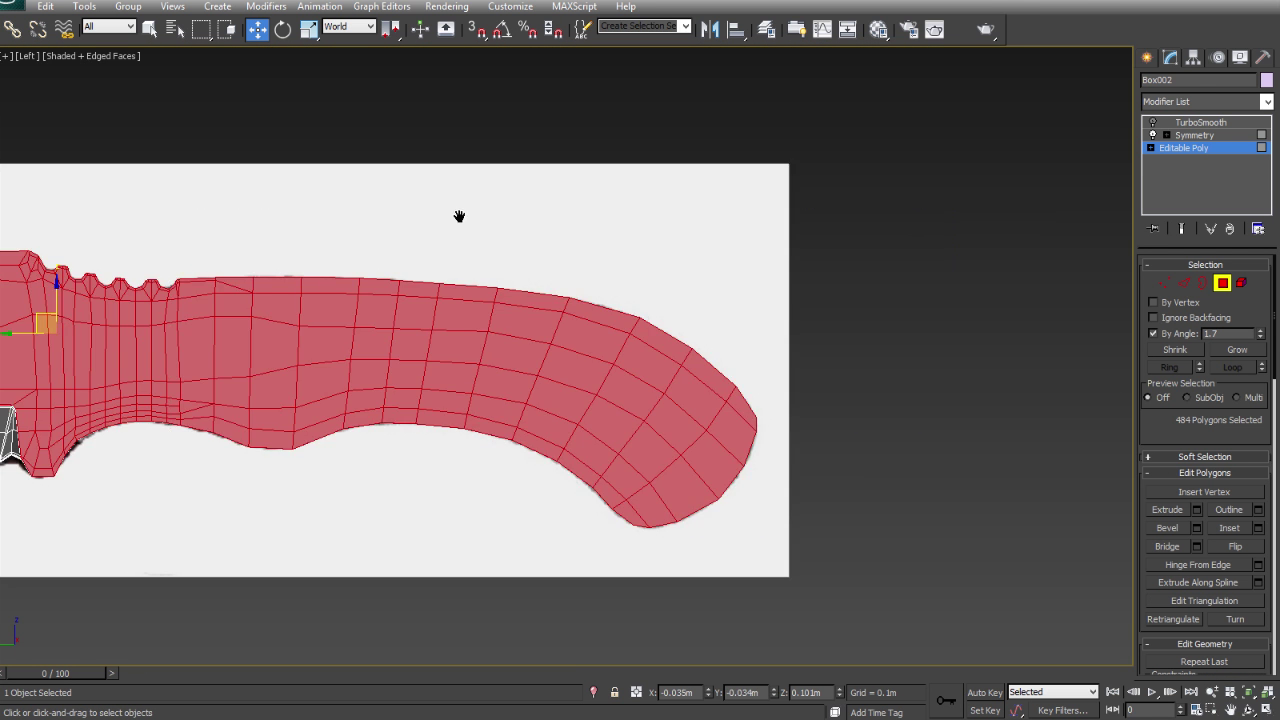
pyautogui.scroll(3, 869, 367)
pyautogui.click(850, 150)
pyautogui.hotkey('alt', 'x')
pyautogui.moveTo(407, 547); pyautogui.dragTo(389, 547)
pyautogui.moveTo(1117, 225); pyautogui.dragTo(441, 590)
pyautogui.hotkey('ctrl', 'pagedown')
pyautogui.scroll(1, 500, 337)
# - Clone the selection as an independent copy named Box003
pyautogui.click(46, 8)
pyautogui.click(62, 152)
pyautogui.click(591, 414)
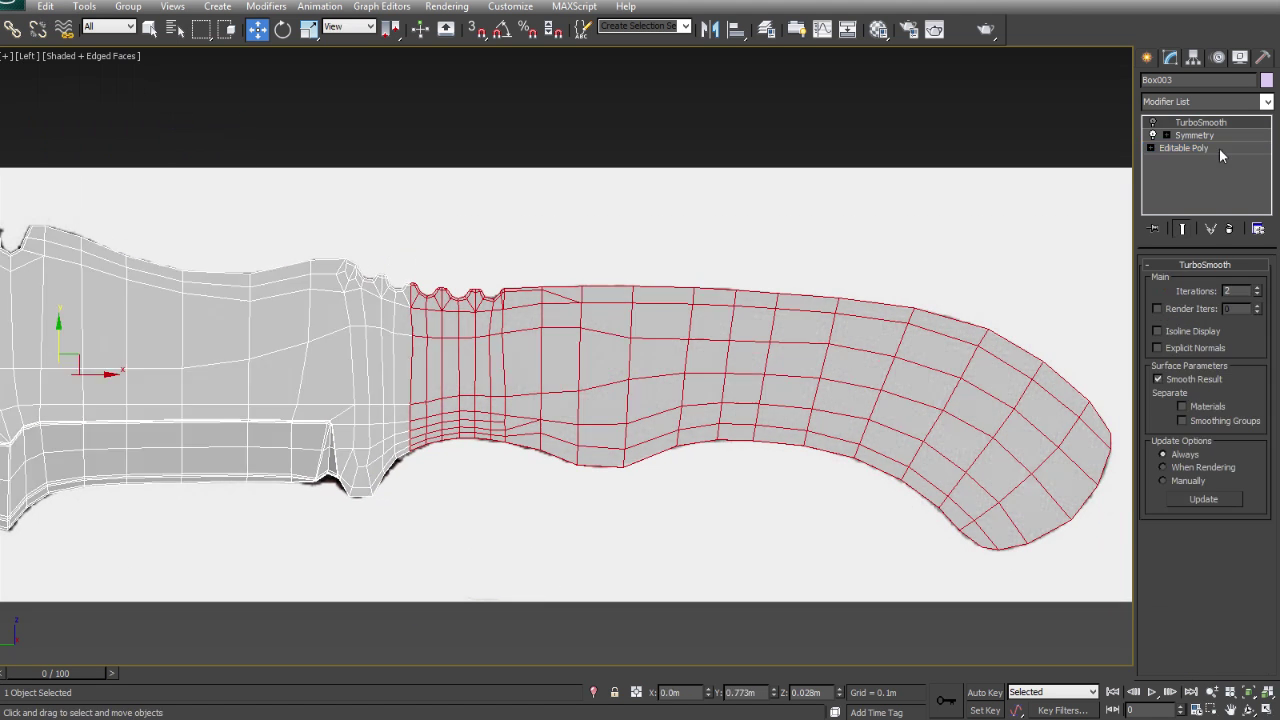
pyautogui.click(1184, 147)
# - Inspect Box003's handle polygons, then return to see-through Edge mode in the Left view
pyautogui.press('F3')
pyautogui.press('F3')
pyautogui.press('p')
pyautogui.moveTo(760, 431)
pyautogui.keyDown('alt'); pyautogui.mouseDown(button='middle')
pyautogui.moveTo(586, 414)
pyautogui.moveTo(630, 440)
pyautogui.mouseUp(button='middle'); pyautogui.keyUp('alt')
pyautogui.scroll(5, 630, 440)
pyautogui.scroll(-5, 257, 343)
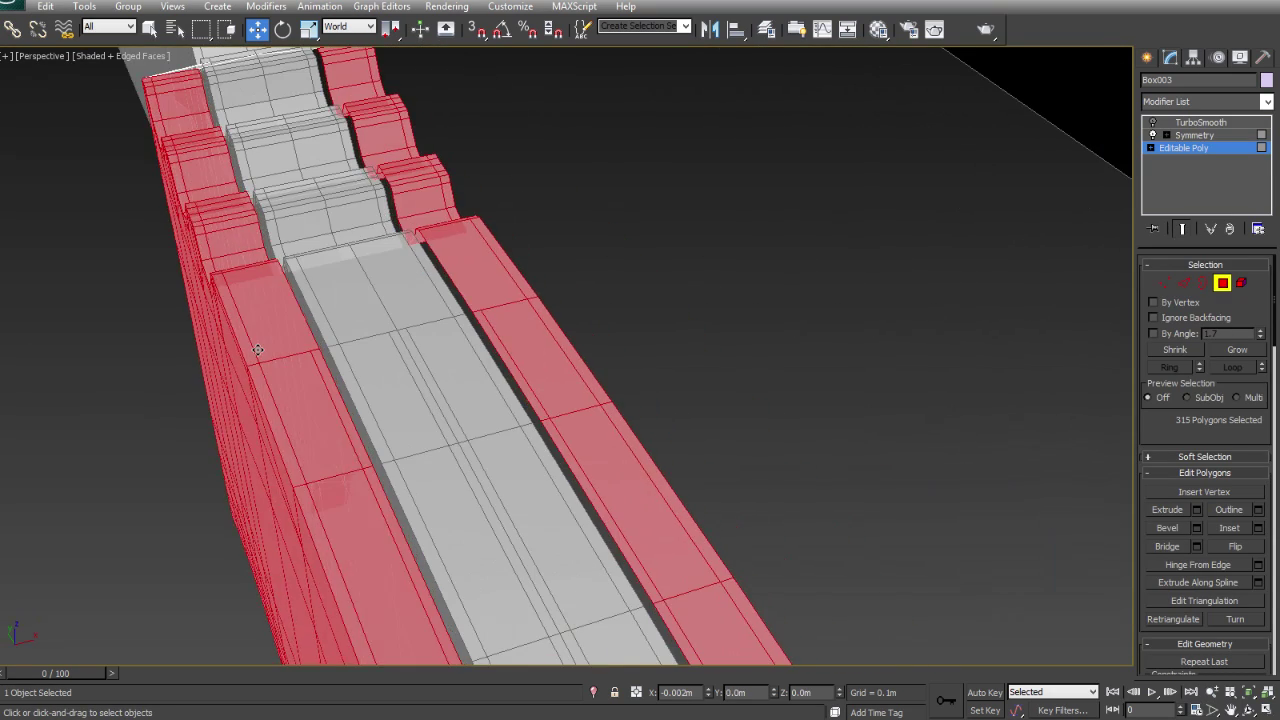
pyautogui.keyDown('alt'); pyautogui.moveTo(257, 343); pyautogui.dragTo(629, 258, button='middle'); pyautogui.keyUp('alt')
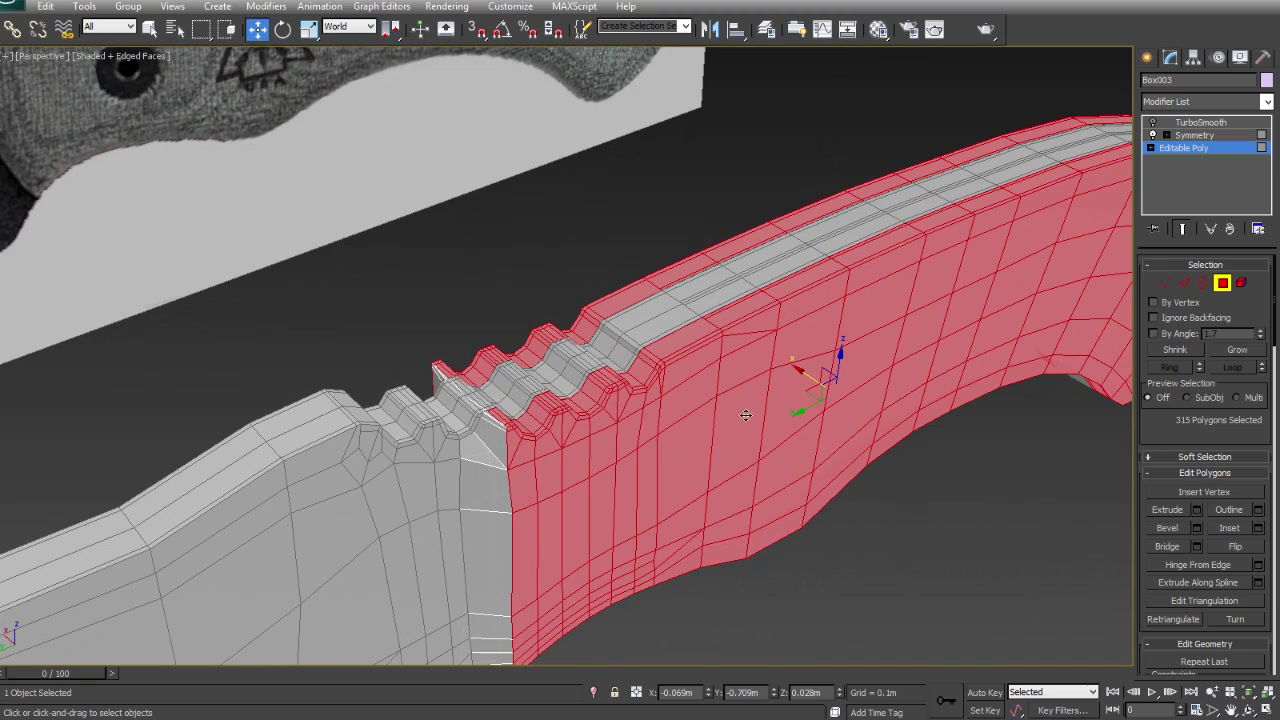
pyautogui.keyDown('alt'); pyautogui.moveTo(692, 412); pyautogui.dragTo(520, 413, button='middle'); pyautogui.keyUp('alt')
pyautogui.press('l')
pyautogui.hotkey('ctrl', 'd')
pyautogui.press('2')
pyautogui.hotkey('alt', 'x')
# - Select four vertical edge loops across the handle
pyautogui.scroll(5, 420, 410)
pyautogui.doubleClick(520, 494)
pyautogui.scroll(-5, 514, 463)
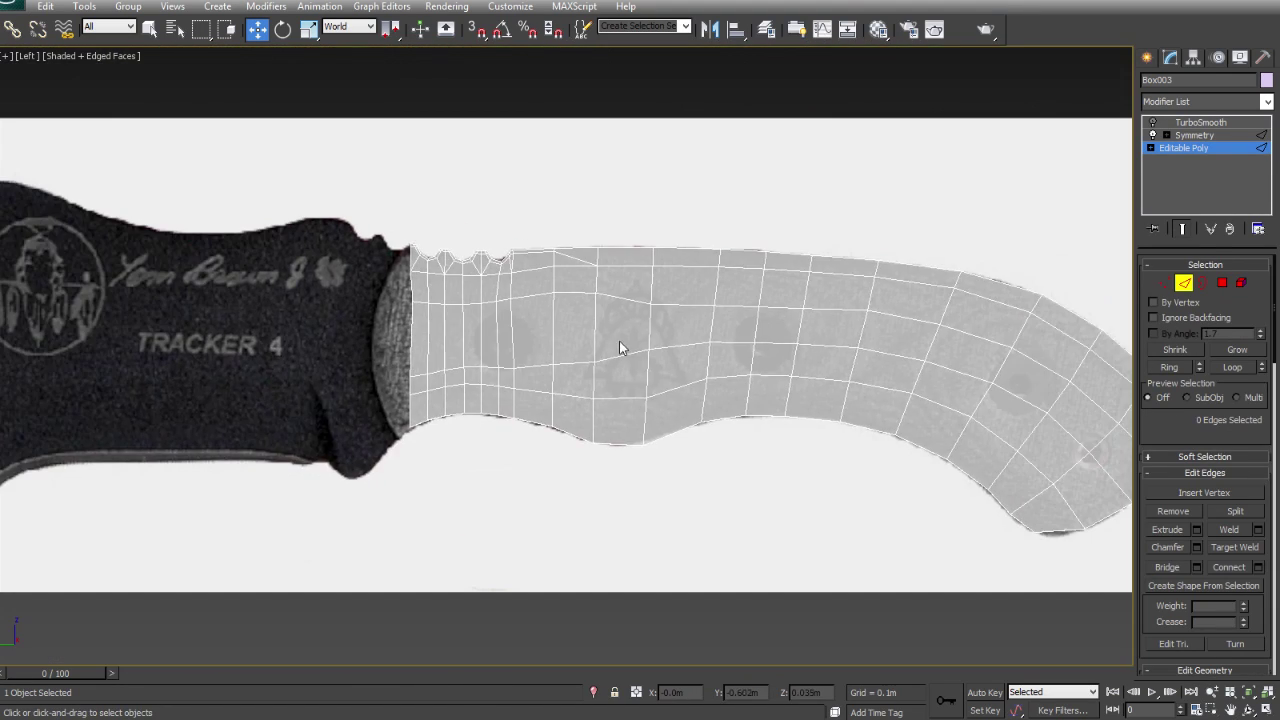
pyautogui.scroll(4, 677, 334)
pyautogui.press('1')
pyautogui.press('2')
pyautogui.scroll(-3, 800, 420)
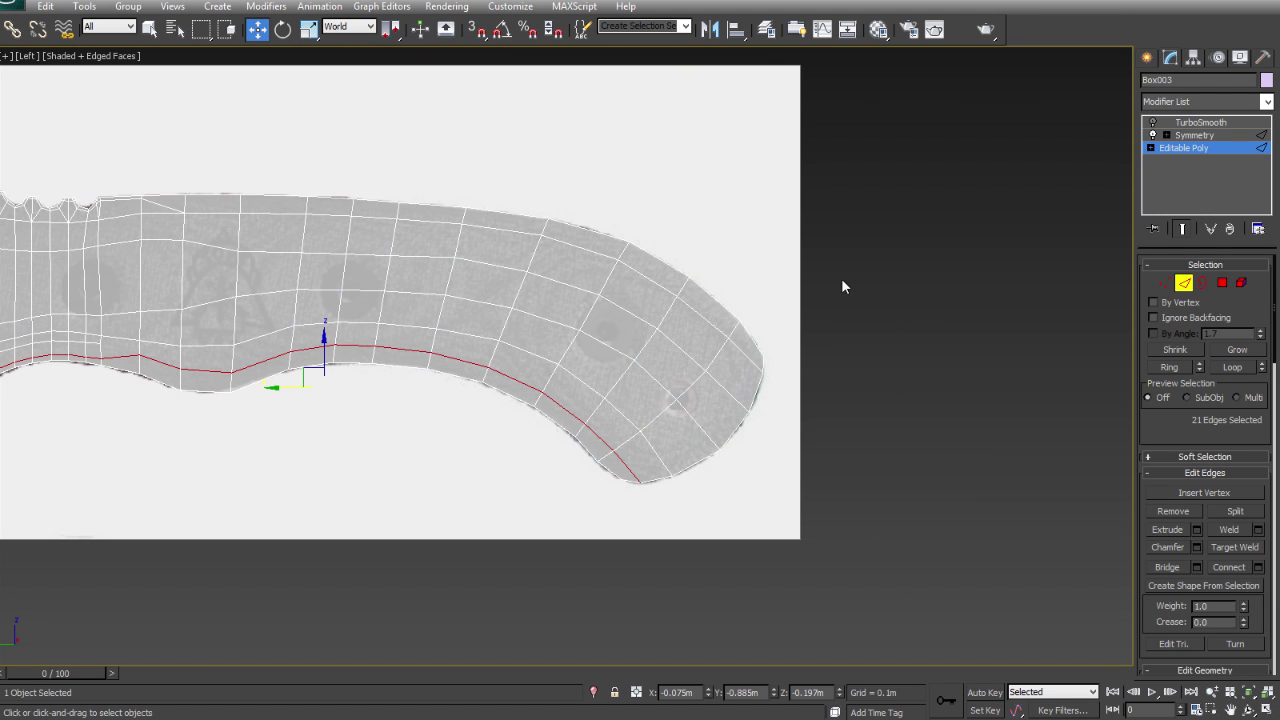
pyautogui.scroll(2, 808, 292)
pyautogui.hotkey('ctrl', 'd')
pyautogui.scroll(5, 368, 515)
pyautogui.press('1')
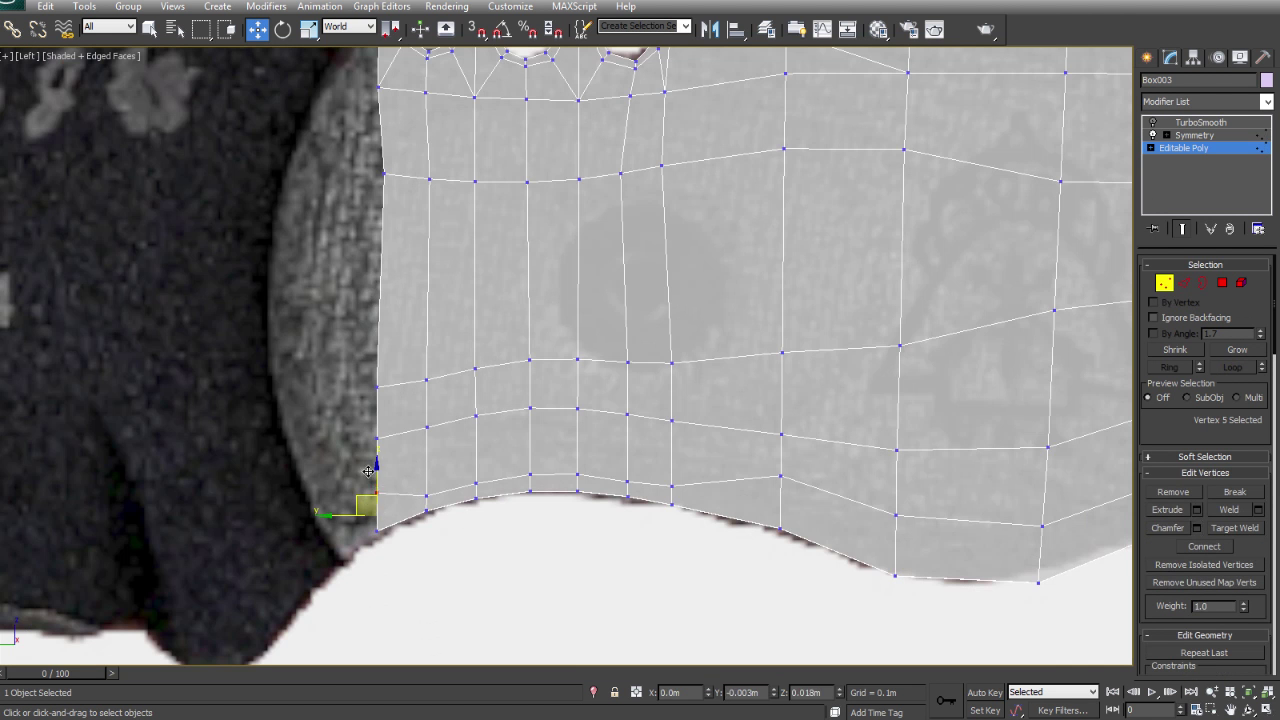
pyautogui.scroll(-3, 529, 409)
pyautogui.press('2')
pyautogui.doubleClick(397, 400)
pyautogui.keyDown('ctrl'); pyautogui.doubleClick(432, 400); pyautogui.keyUp('ctrl')
pyautogui.keyDown('ctrl'); pyautogui.doubleClick(509, 400); pyautogui.keyUp('ctrl')
pyautogui.keyDown('ctrl'); pyautogui.doubleClick(576, 400); pyautogui.keyUp('ctrl')
# - Move the handle's front vertex column left onto the reference outline using screen-axis moves
pyautogui.press('1')
pyautogui.moveTo(461, 491); pyautogui.dragTo(499, 536)
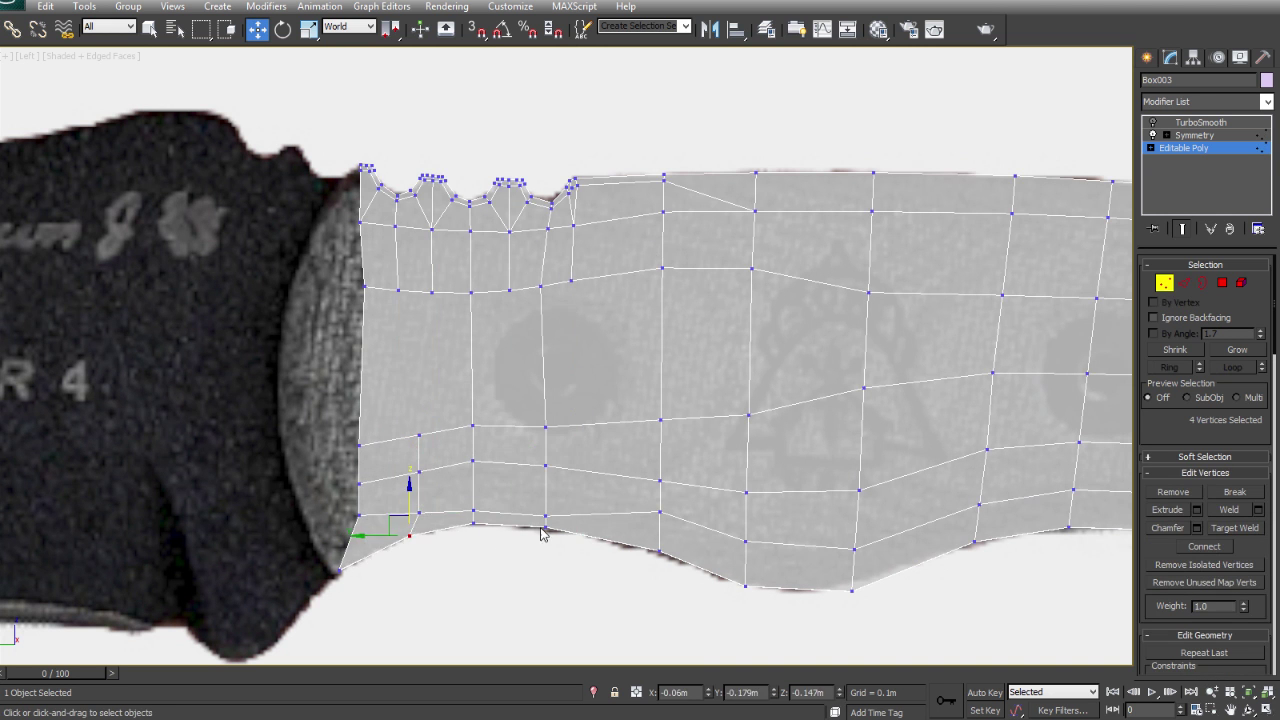
pyautogui.click(358, 517)
pyautogui.moveTo(337, 500); pyautogui.dragTo(292, 494)
pyautogui.rightClick(650, 470)
pyautogui.click(708, 437)
pyautogui.moveTo(322, 352); pyautogui.dragTo(298, 348)
# - Adjust the top and lower front corner vertices to match the handle outline
pyautogui.click(321, 264)
pyautogui.scroll(4, 321, 266)
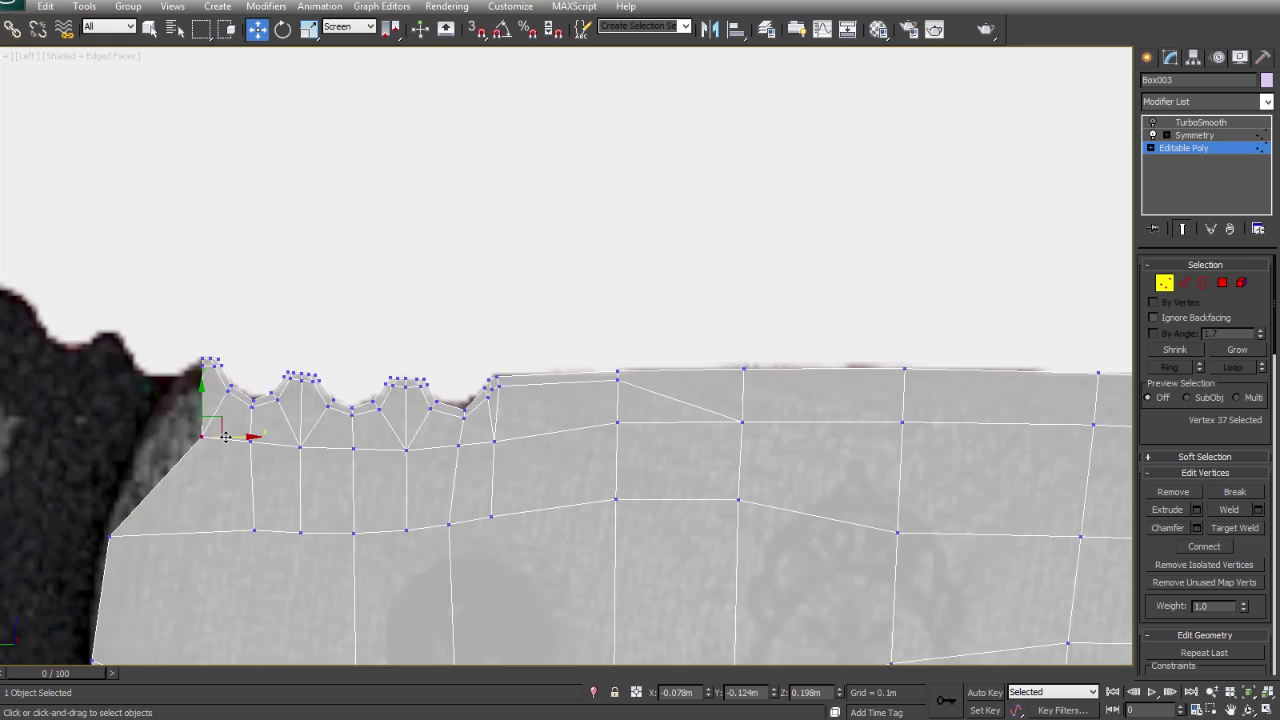
pyautogui.moveTo(427, 415); pyautogui.dragTo(413, 415)
pyautogui.scroll(-4, 438, 406)
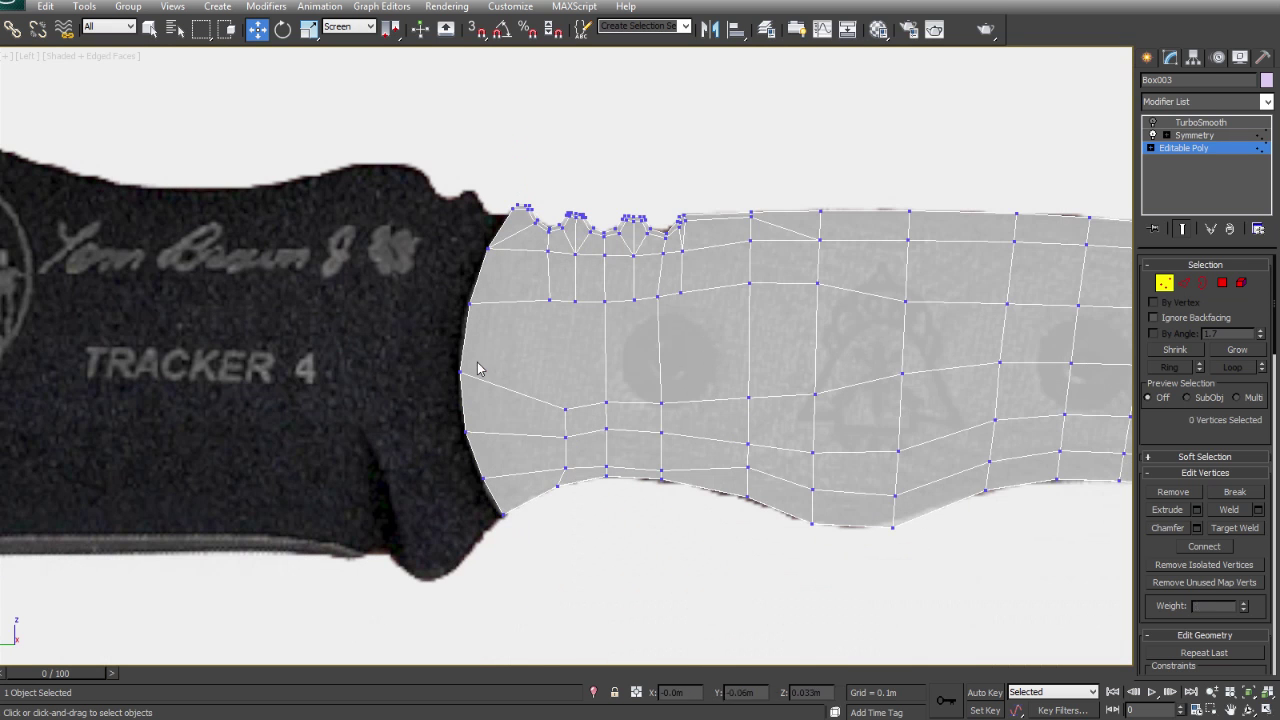
pyautogui.click(470, 300)
pyautogui.moveTo(517, 370); pyautogui.dragTo(360, 385, button='middle')
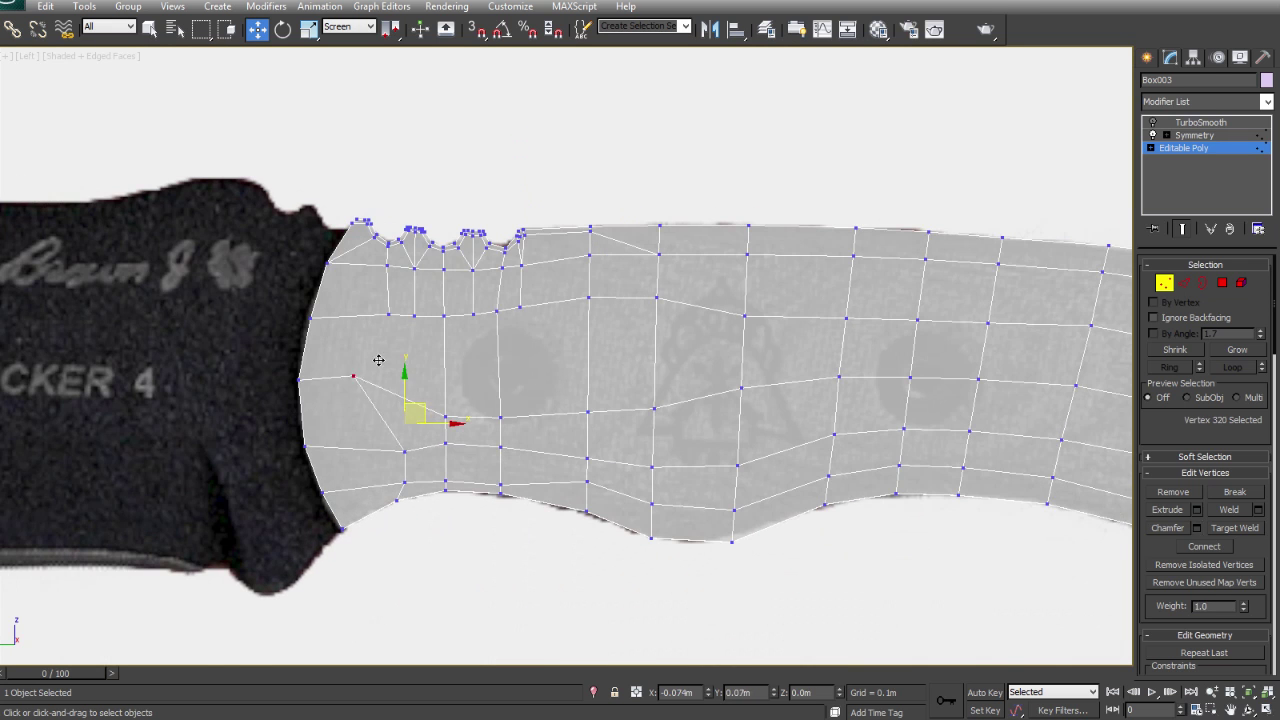
pyautogui.moveTo(366, 423); pyautogui.dragTo(415, 517)
pyautogui.moveTo(415, 517); pyautogui.dragTo(439, 555, button='middle')
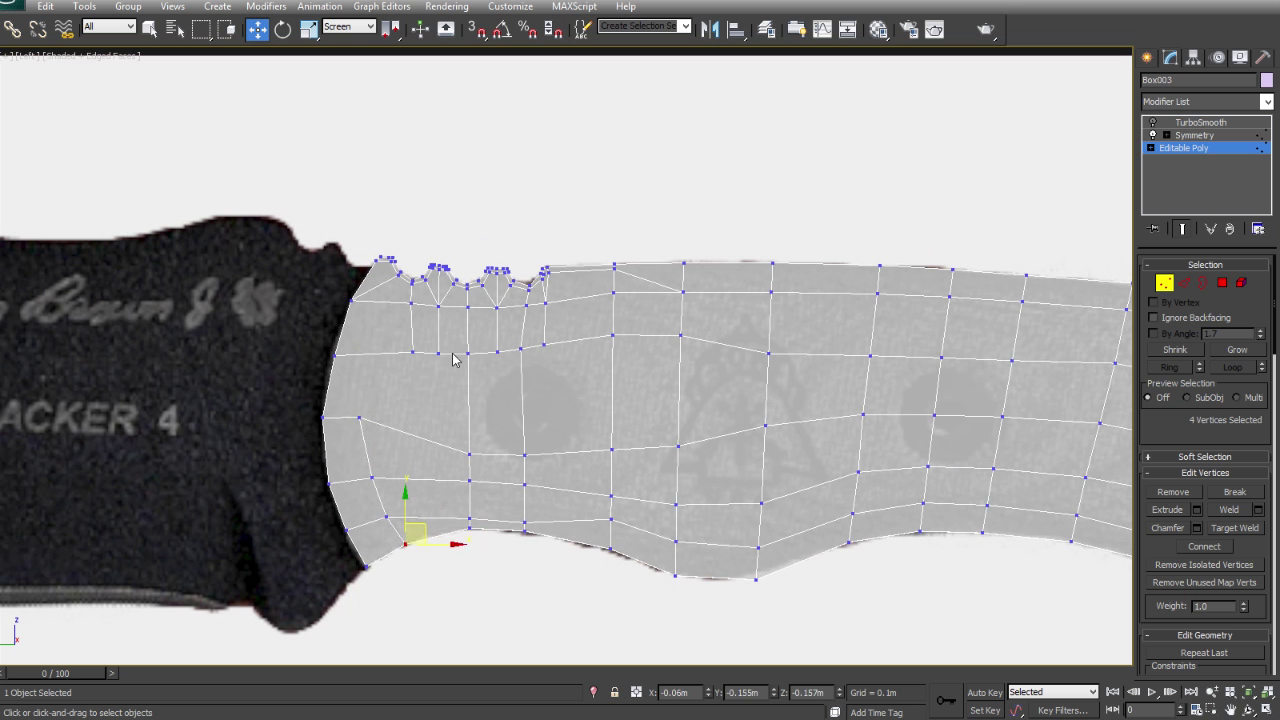
pyautogui.click(413, 351)
pyautogui.moveTo(366, 430); pyautogui.dragTo(386, 449)
pyautogui.moveTo(320, 488); pyautogui.dragTo(375, 456)
pyautogui.click(469, 455)
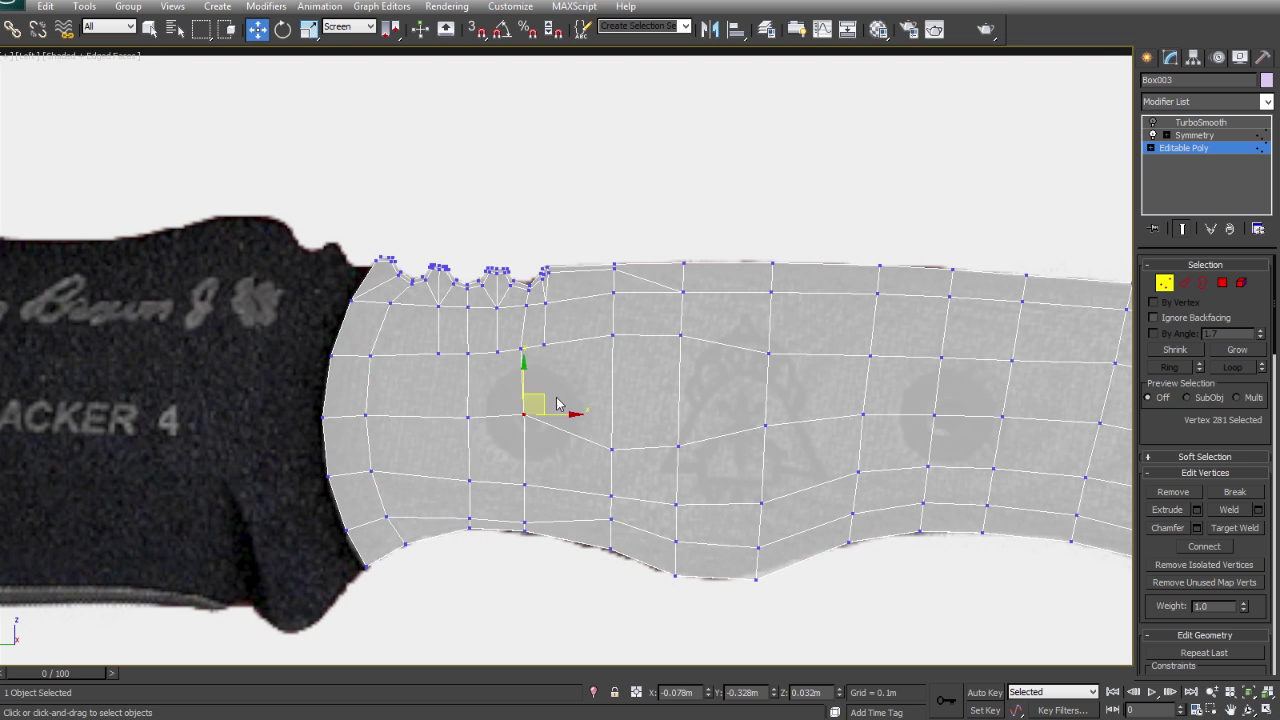
# - Refine the vertices along the handle's bottom edge, then frame the whole handle
pyautogui.scroll(-2, 430, 380)
pyautogui.click(536, 396)
pyautogui.click(679, 392)
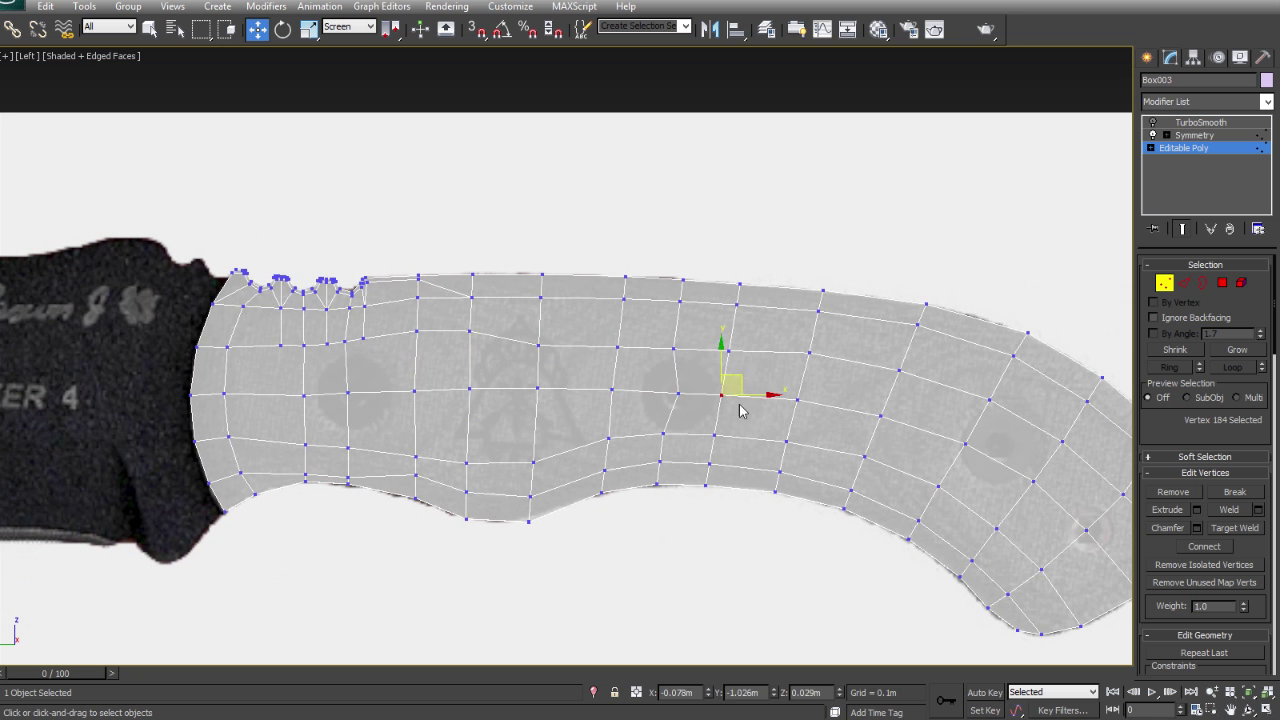
pyautogui.click(674, 349)
pyautogui.click(727, 350)
pyautogui.click(662, 434)
pyautogui.click(612, 388)
pyautogui.hotkey('ctrl', 'd')
pyautogui.press('z')
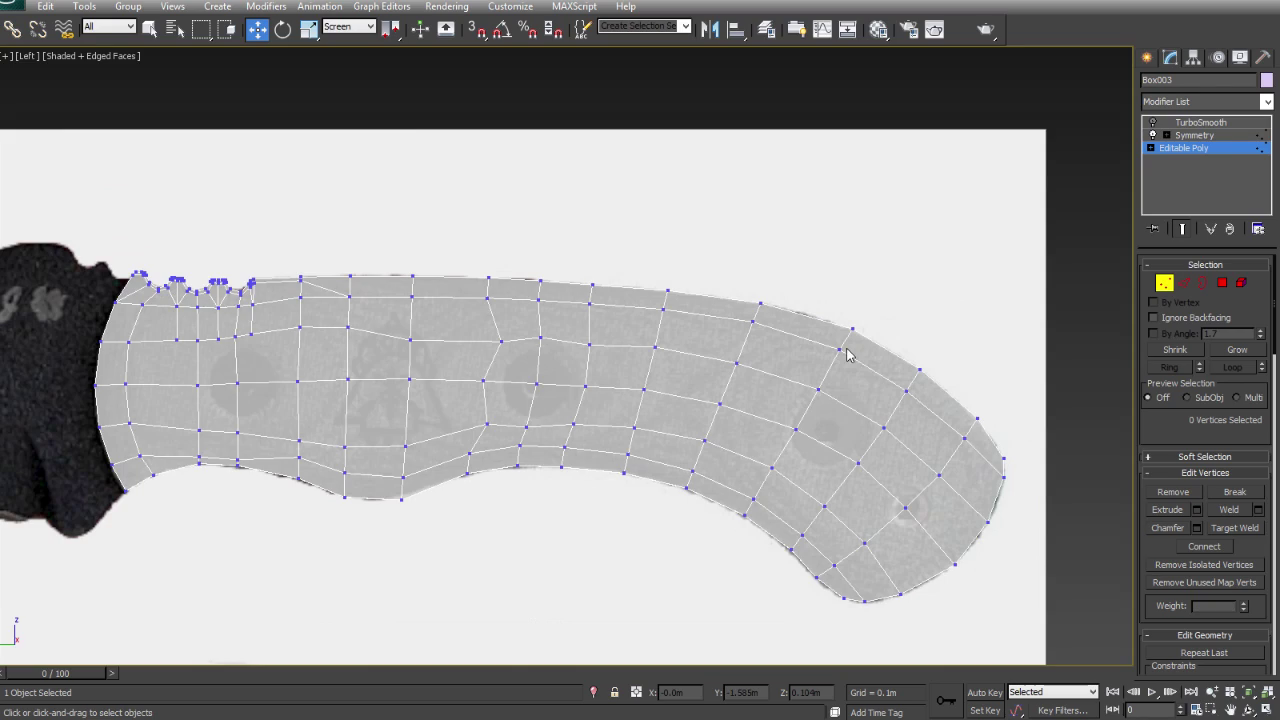
# - Orbit in Perspective to check the reshaped handle, then return to Left view vertices
pyautogui.press('p')
pyautogui.keyDown('alt'); pyautogui.moveTo(937, 463); pyautogui.dragTo(632, 377, button='middle'); pyautogui.keyUp('alt')
pyautogui.press('2')
pyautogui.press('l')
pyautogui.press('1')
# - Shift a group of interior handle vertices right to even out the grid
pyautogui.click(360, 428)
pyautogui.scroll(-2, 726, 366)
pyautogui.scroll(2, 400, 428)
pyautogui.moveTo(410, 390); pyautogui.dragTo(445, 480)
pyautogui.moveTo(455, 281); pyautogui.dragTo(467, 279)
pyautogui.moveTo(424, 349); pyautogui.dragTo(453, 347)
pyautogui.moveTo(424, 424); pyautogui.dragTo(437, 426)
pyautogui.moveTo(466, 347); pyautogui.dragTo(486, 347)
pyautogui.moveTo(466, 430); pyautogui.dragTo(485, 432)
pyautogui.click(511, 281)
# - Revisit vertices near the front, undo the last moves, and check the handle's other side
pyautogui.scroll(2, 512, 232)
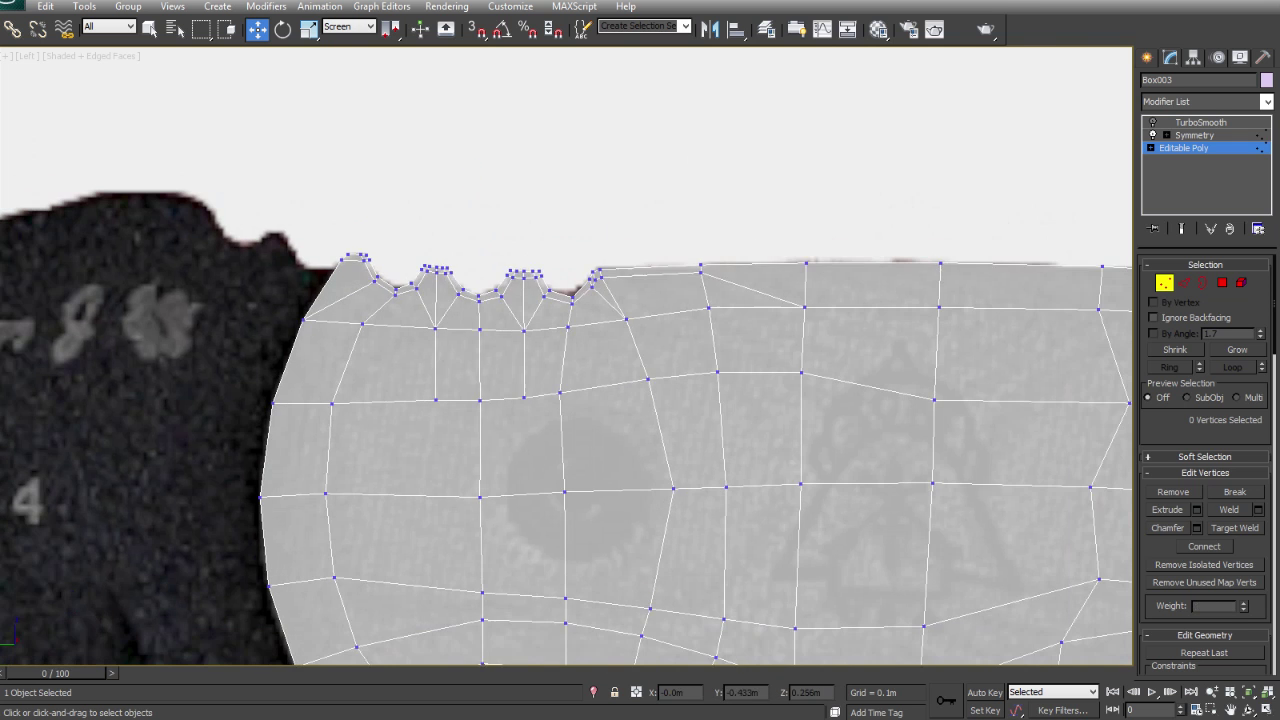
pyautogui.click(592, 243)
pyautogui.scroll(-1, 592, 243)
pyautogui.click(507, 304)
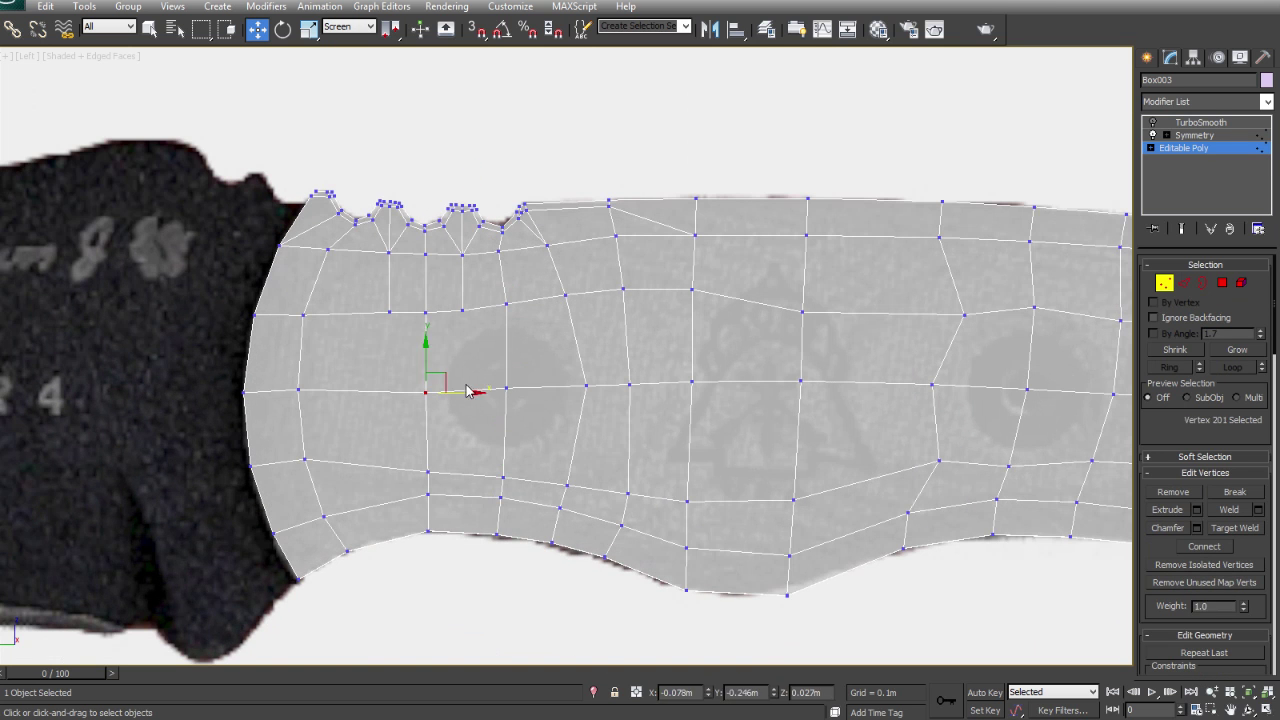
pyautogui.hotkey('ctrl', 'z')
pyautogui.hotkey('ctrl', 'z')
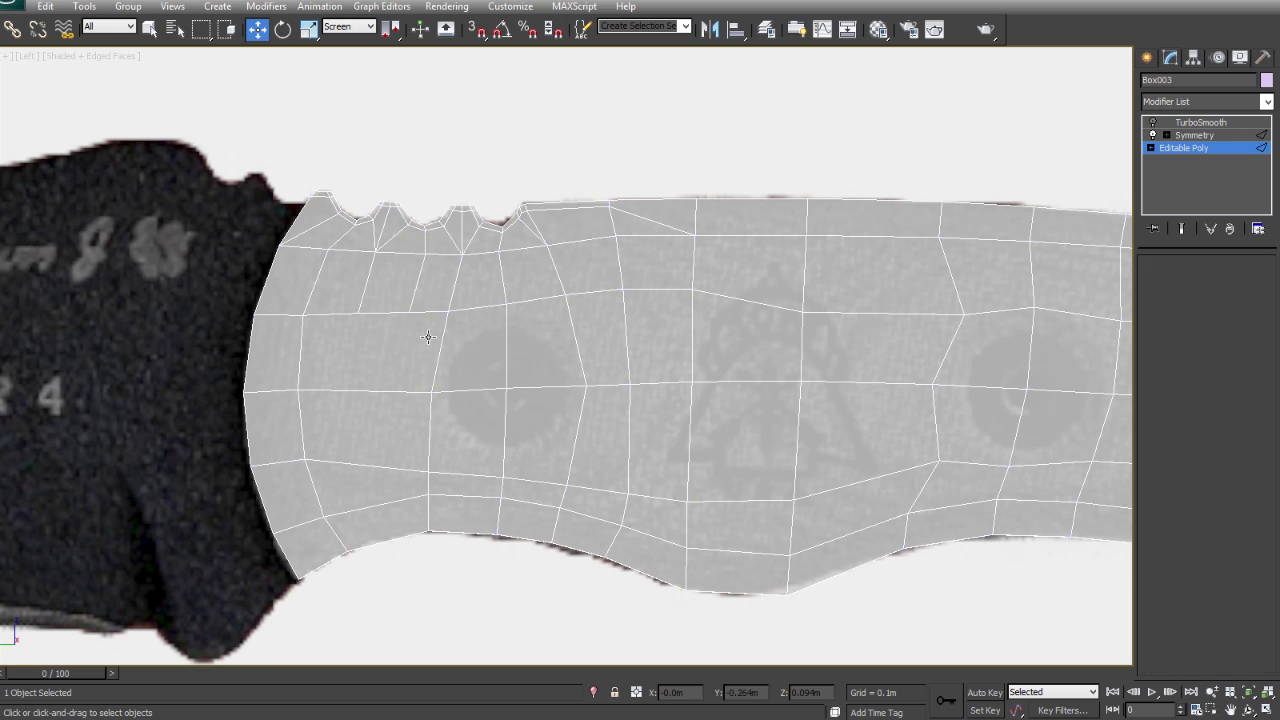
pyautogui.scroll(-1, 589, 326)
pyautogui.press('p')
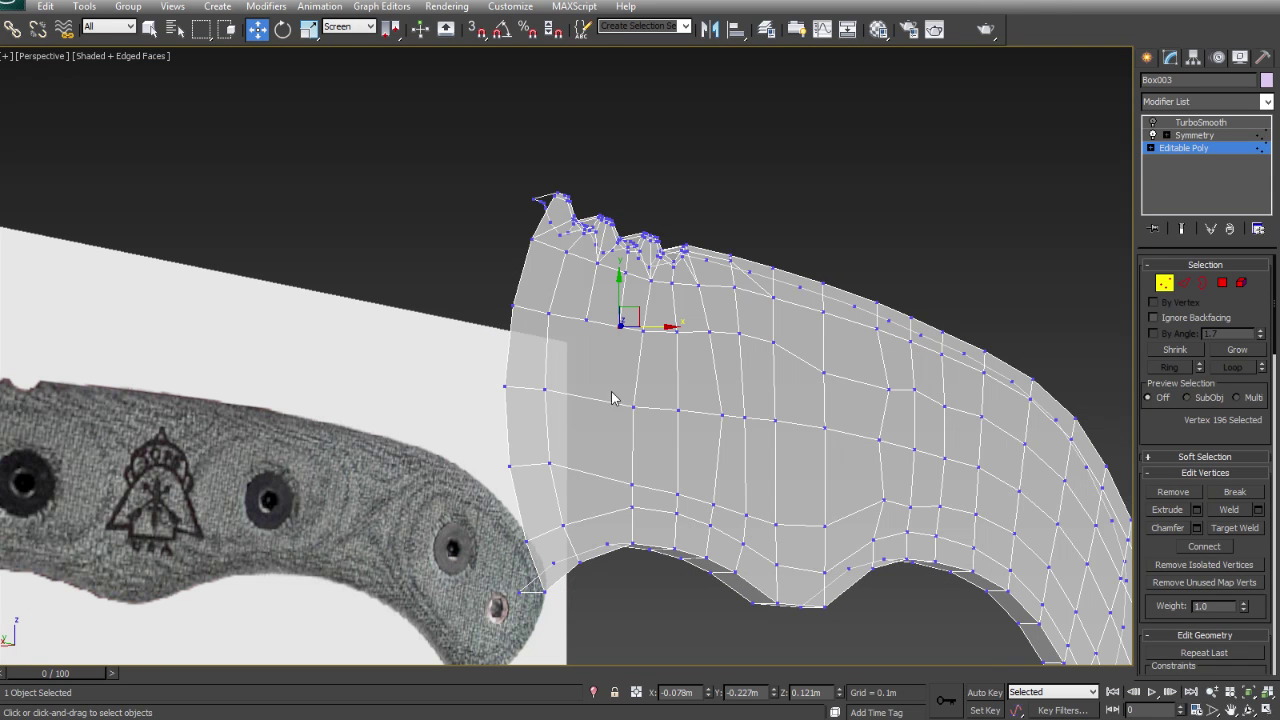
pyautogui.keyDown('alt'); pyautogui.moveTo(645, 388); pyautogui.dragTo(906, 403, button='middle'); pyautogui.keyUp('alt')
# - Review the handle mesh in Front and Perspective views, restoring the previous vertex selection
pyautogui.press('f')
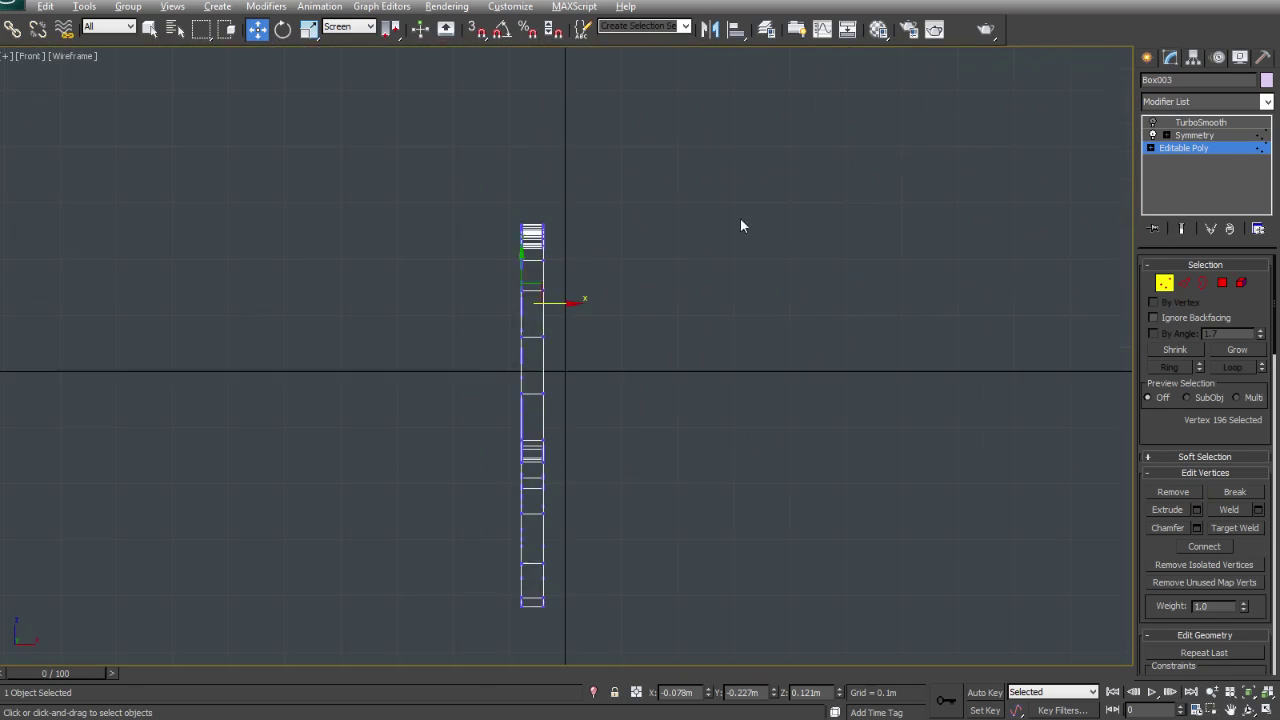
pyautogui.press('p')
pyautogui.moveTo(623, 374)
pyautogui.keyDown('alt'); pyautogui.mouseDown(button='middle')
pyautogui.moveTo(745, 310)
pyautogui.moveTo(790, 345)
pyautogui.mouseUp(button='middle'); pyautogui.keyUp('alt')
pyautogui.click(790, 345)
pyautogui.scroll(5, 810, 360)
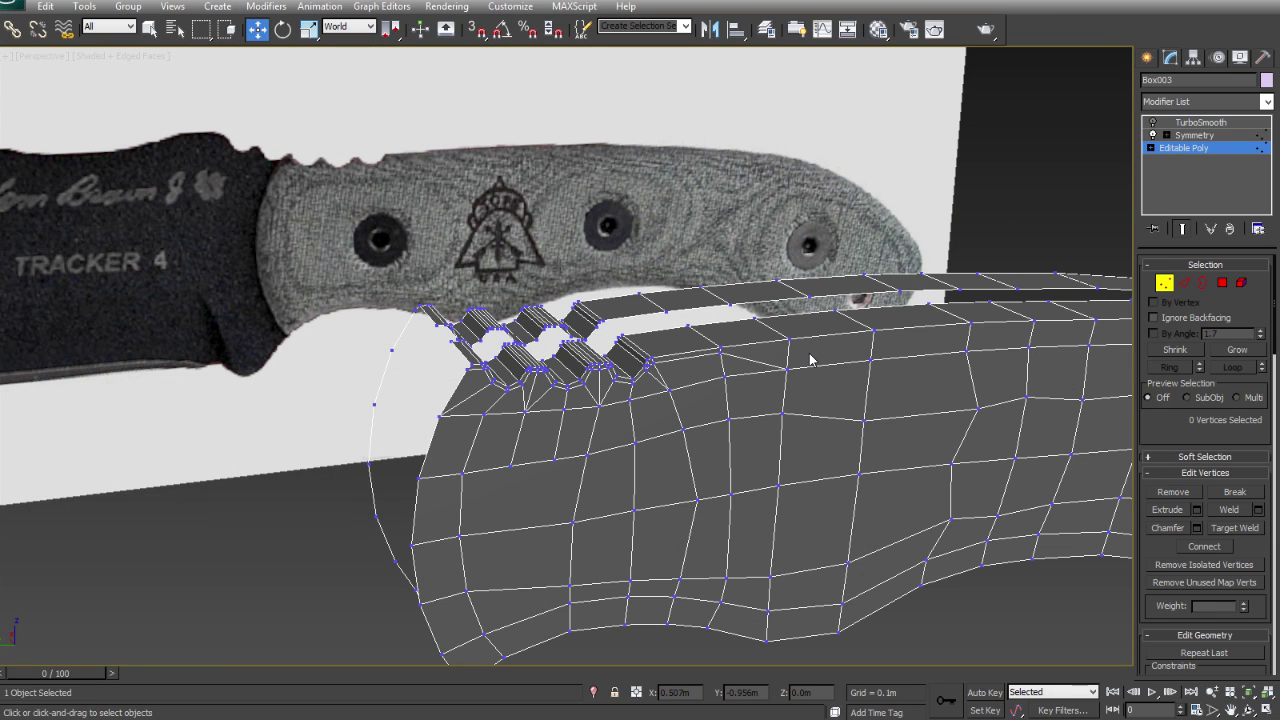
pyautogui.scroll(-4, 810, 360)
pyautogui.hotkey('ctrl', 'z')
pyautogui.keyDown('alt'); pyautogui.moveTo(700, 400); pyautogui.dragTo(760, 440, button='middle'); pyautogui.keyUp('alt')
pyautogui.hotkey('alt', 'w')
pyautogui.hotkey('alt', 'w')
# - Remove the front vertices from the handle selection
pyautogui.click(324, 416)
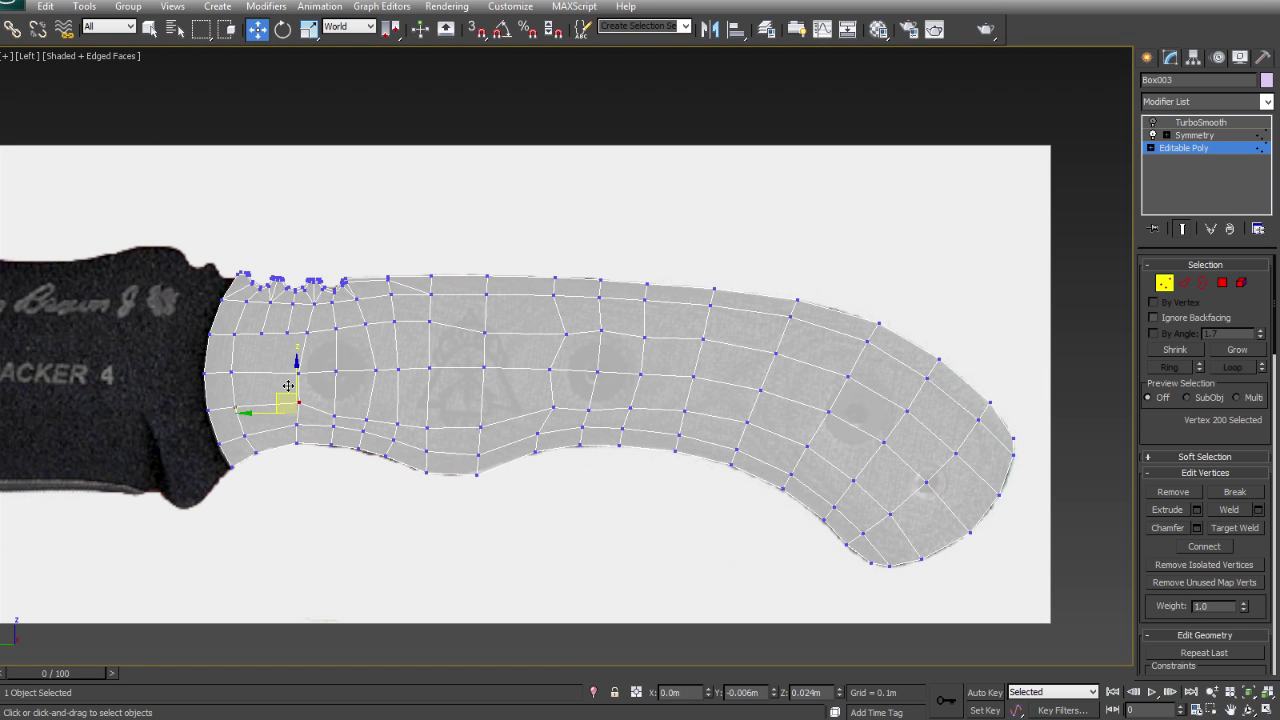
pyautogui.keyDown('alt'); pyautogui.moveTo(288, 384); pyautogui.dragTo(336, 411); pyautogui.keyUp('alt')
pyautogui.keyDown('alt'); pyautogui.click(397, 413); pyautogui.keyUp('alt')
pyautogui.keyDown('alt'); pyautogui.click(680, 420); pyautogui.keyUp('alt')
pyautogui.moveTo(727, 427); pyautogui.dragTo(660, 436, button='middle')
pyautogui.scroll(2, 673, 437)
# - Select two edge loops across the handle's bend
pyautogui.press('2')
pyautogui.doubleClick(614, 377)
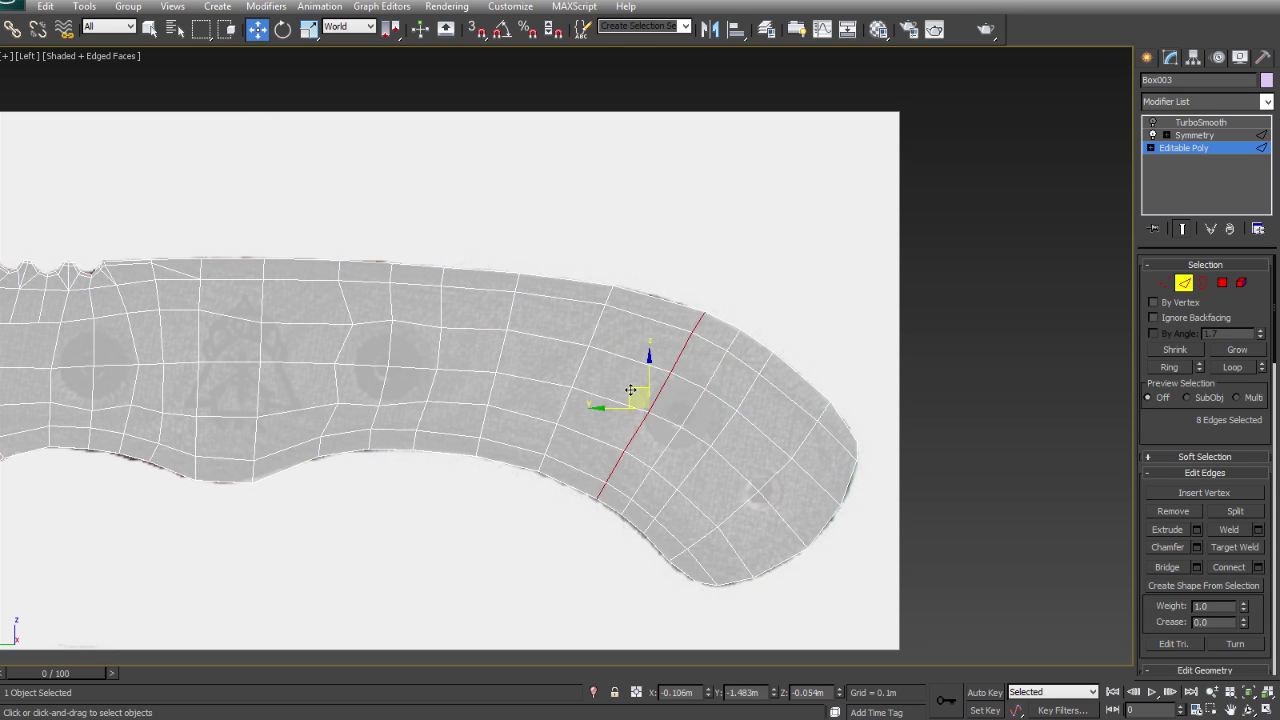
pyautogui.press('e')
pyautogui.press('w')
pyautogui.doubleClick(727, 427)
pyautogui.press('1')
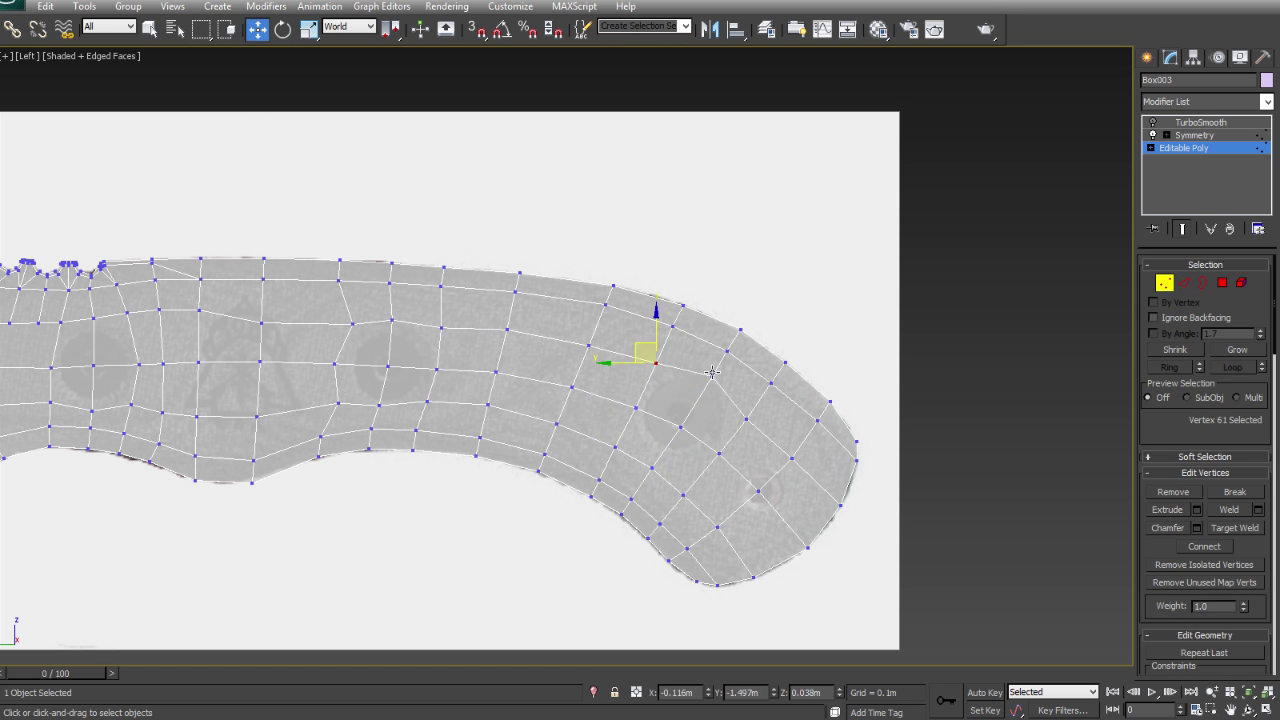
# - Nudge the bend vertices upward to smooth the handle's curve
pyautogui.moveTo(680, 428); pyautogui.dragTo(681, 415)
pyautogui.moveTo(616, 447); pyautogui.dragTo(617, 440)
pyautogui.click(743, 412)
pyautogui.moveTo(655, 362); pyautogui.dragTo(660, 353)
pyautogui.moveTo(714, 372); pyautogui.dragTo(716, 367)
pyautogui.click(723, 457)
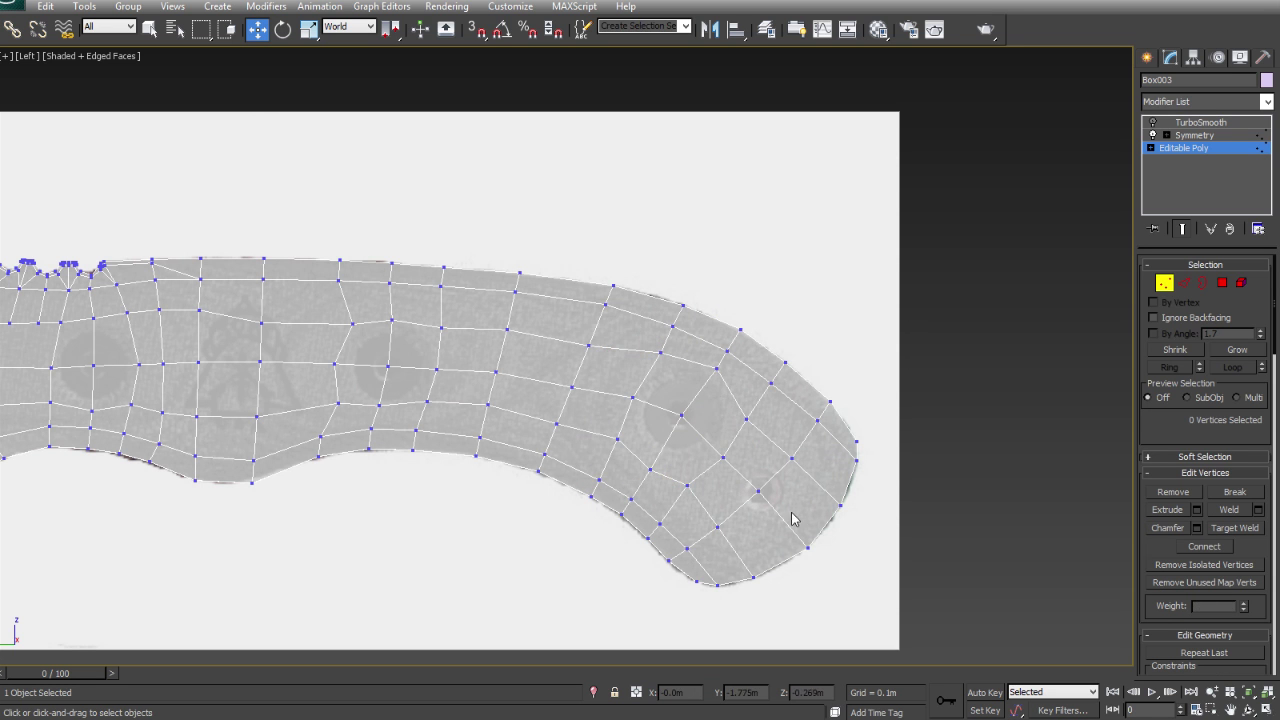
pyautogui.moveTo(828, 402); pyautogui.dragTo(860, 418)
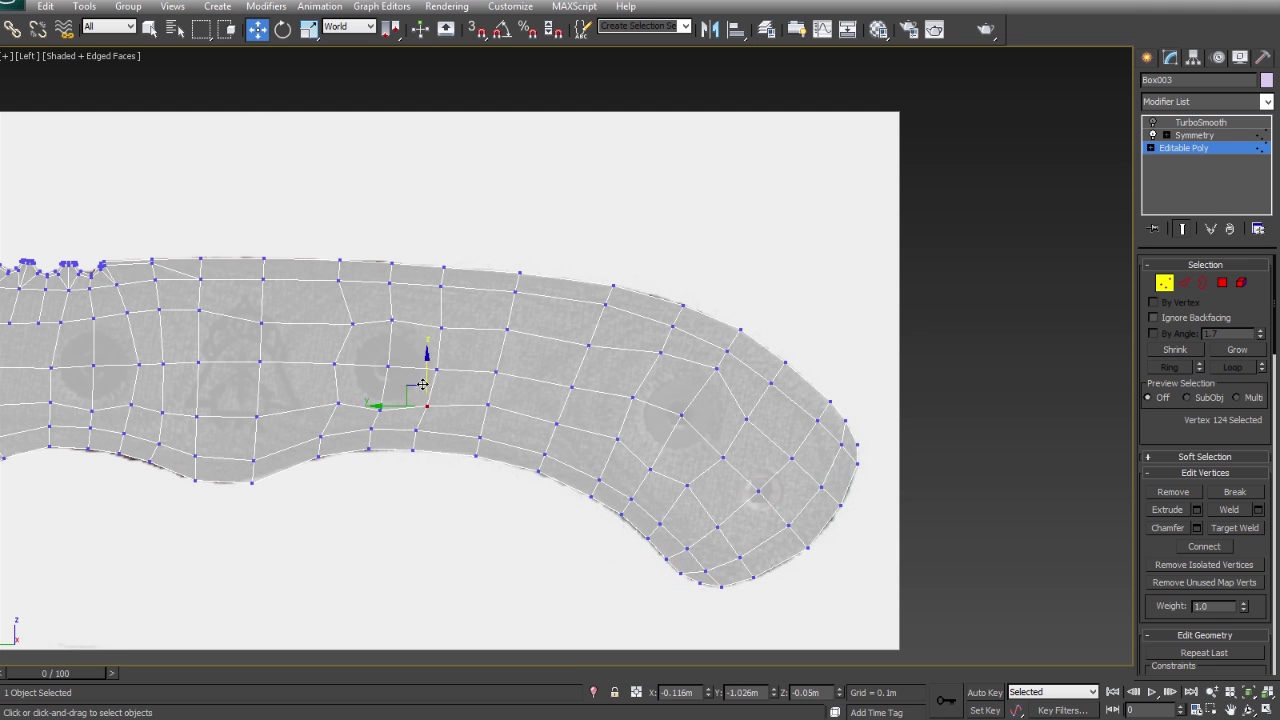
# - Adjust individual vertices in the handle's middle and along its lower edge
pyautogui.click(352, 321)
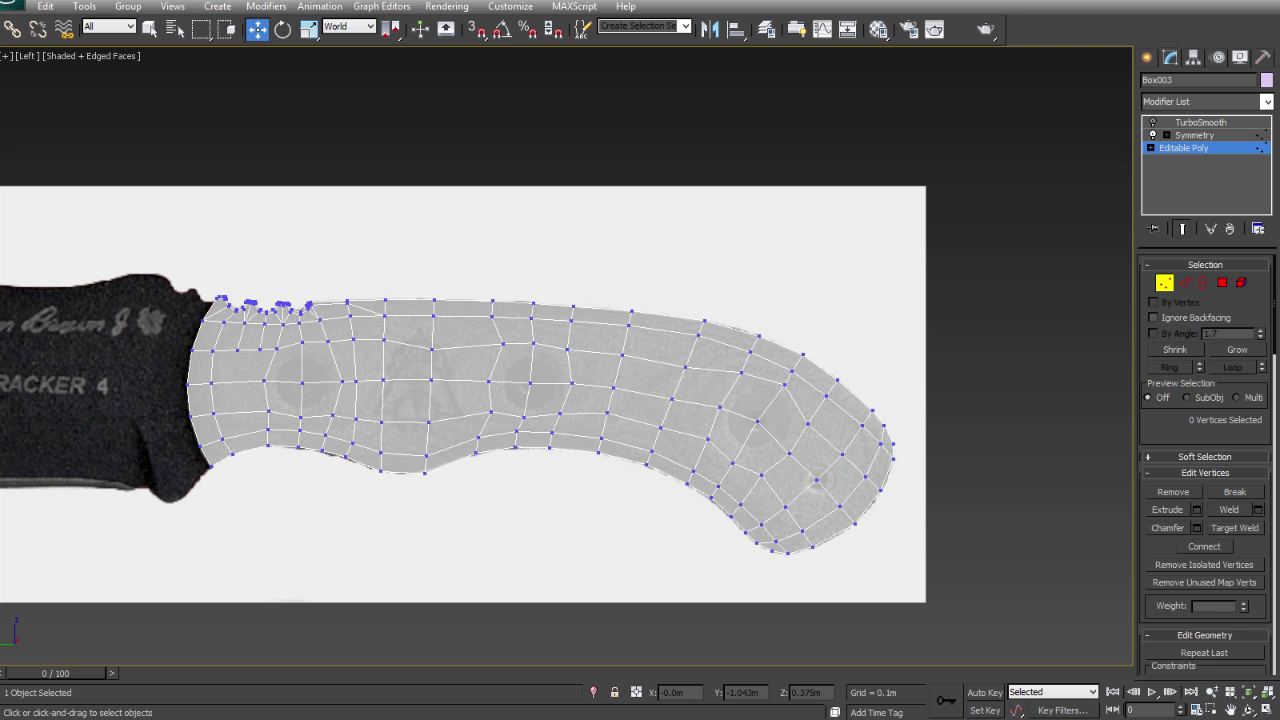
pyautogui.click(717, 400)
pyautogui.click(783, 383)
pyautogui.click(500, 346)
pyautogui.click(578, 386)
pyautogui.click(555, 434)
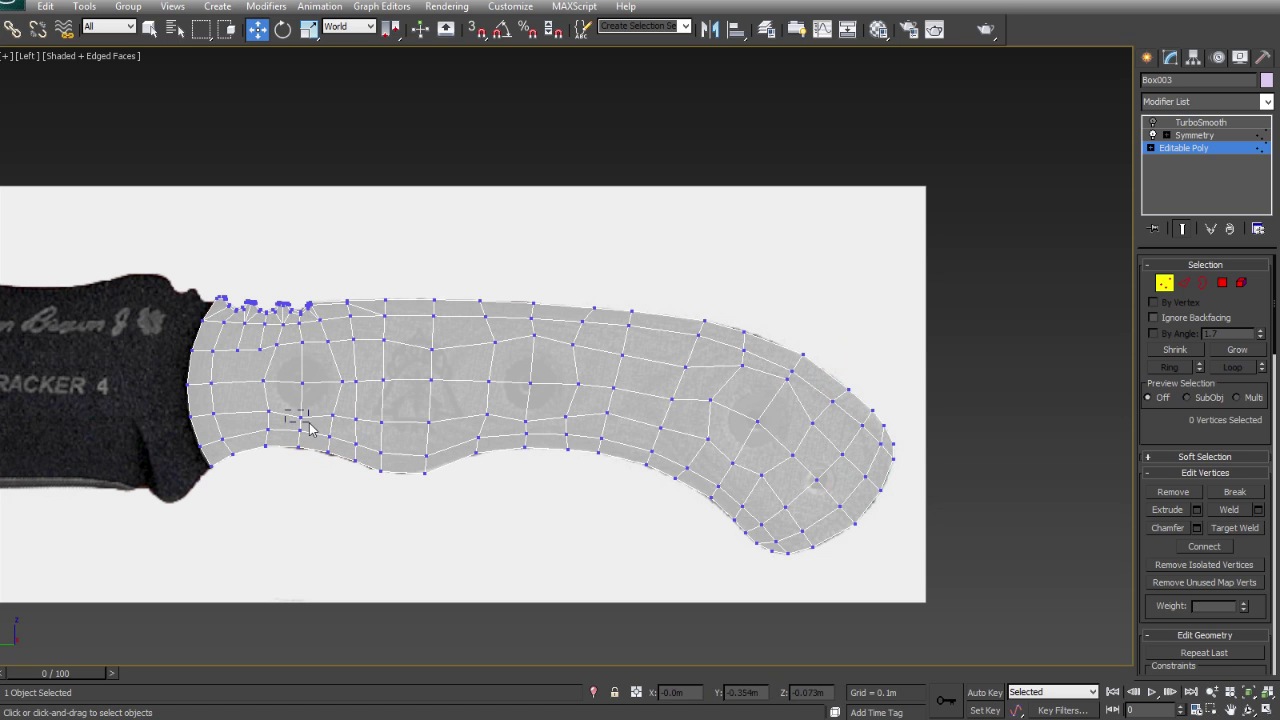
# - In Edge mode, select the handle's top and bottom edge loops, then clear the selection
pyautogui.press('4')
pyautogui.scroll(5, 805, 366)
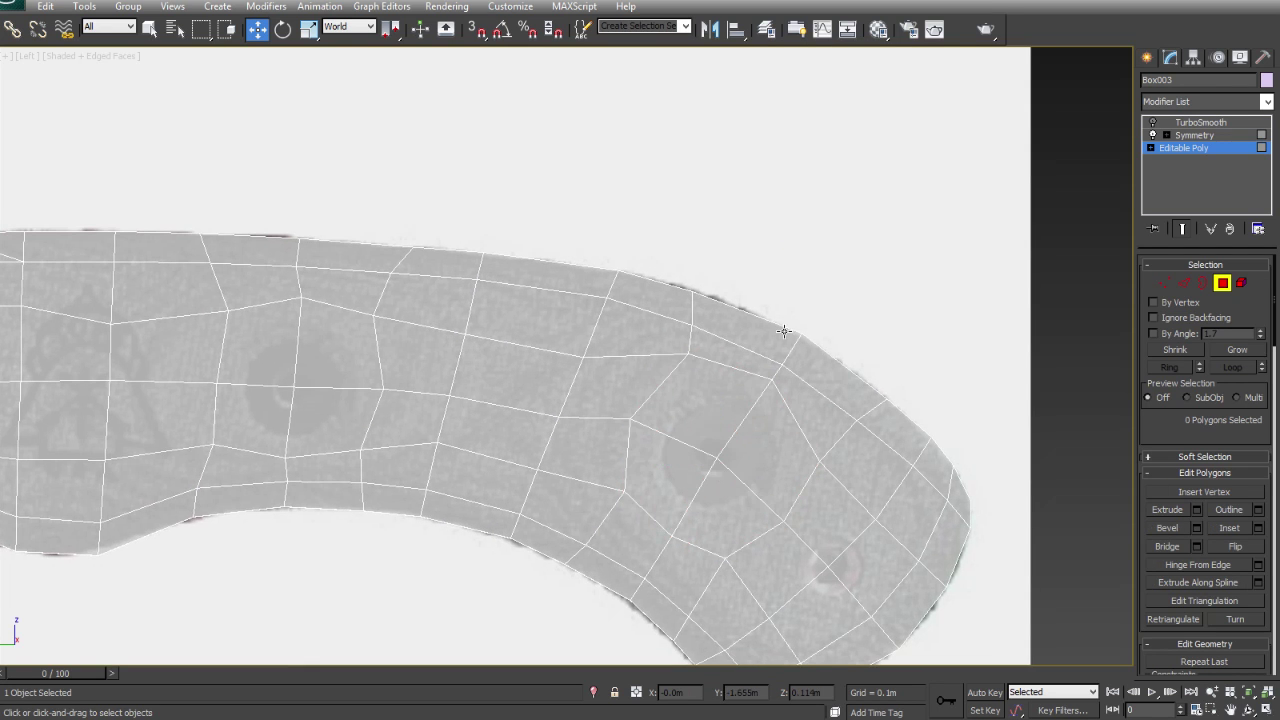
pyautogui.press('2')
pyautogui.scroll(-5, 977, 283)
pyautogui.doubleClick(580, 300)
pyautogui.keyDown('ctrl'); pyautogui.doubleClick(820, 555); pyautogui.keyUp('ctrl')
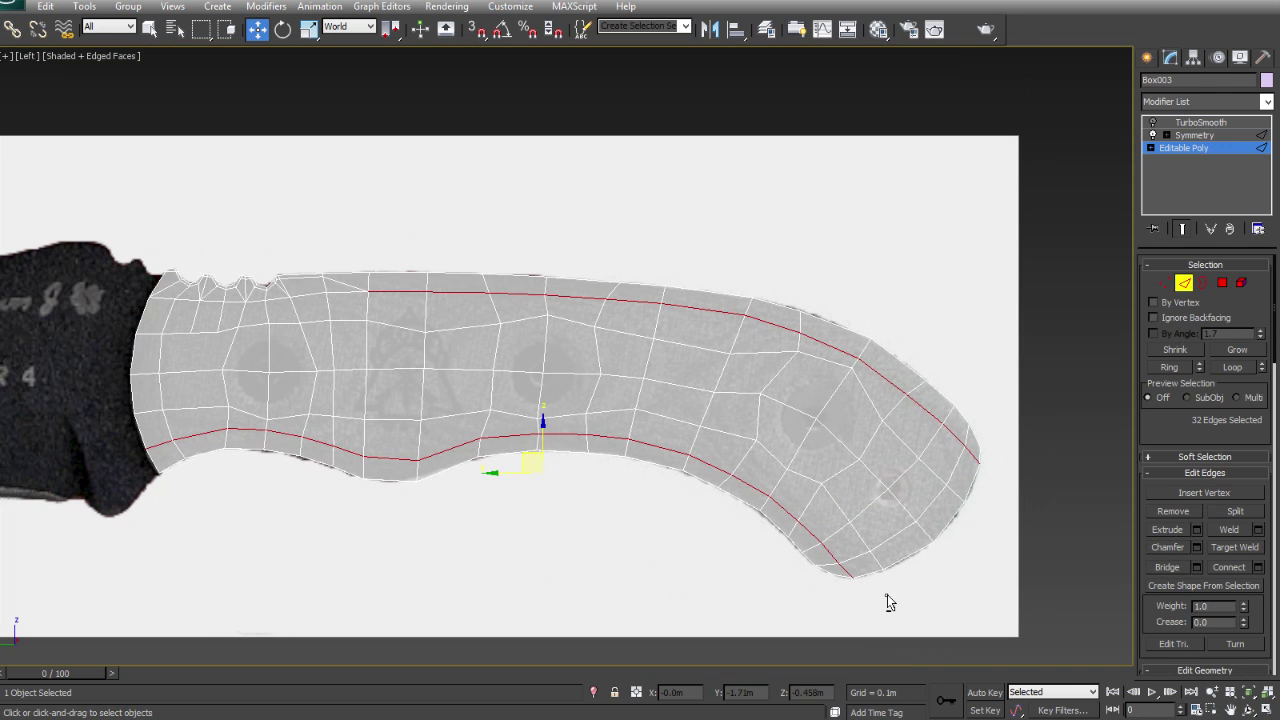
pyautogui.click(706, 371)
pyautogui.scroll(5, 686, 374)
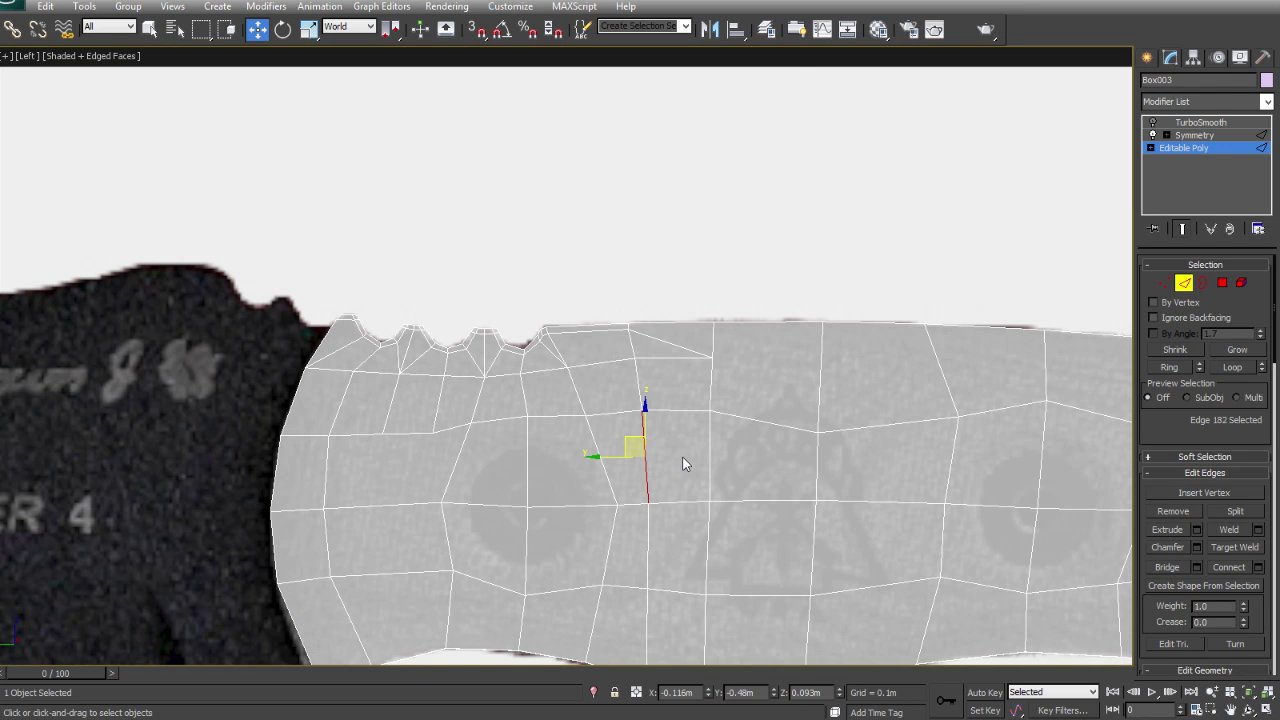
# - In the perspective view, chamfer the handle's underside rim edge loop and increase the amount
pyautogui.press('p')
pyautogui.keyDown('alt'); pyautogui.moveTo(826, 429); pyautogui.dragTo(680, 380, button='middle'); pyautogui.keyUp('alt')
pyautogui.doubleClick(912, 350)
pyautogui.rightClick(912, 350)
pyautogui.click(1000, 300)
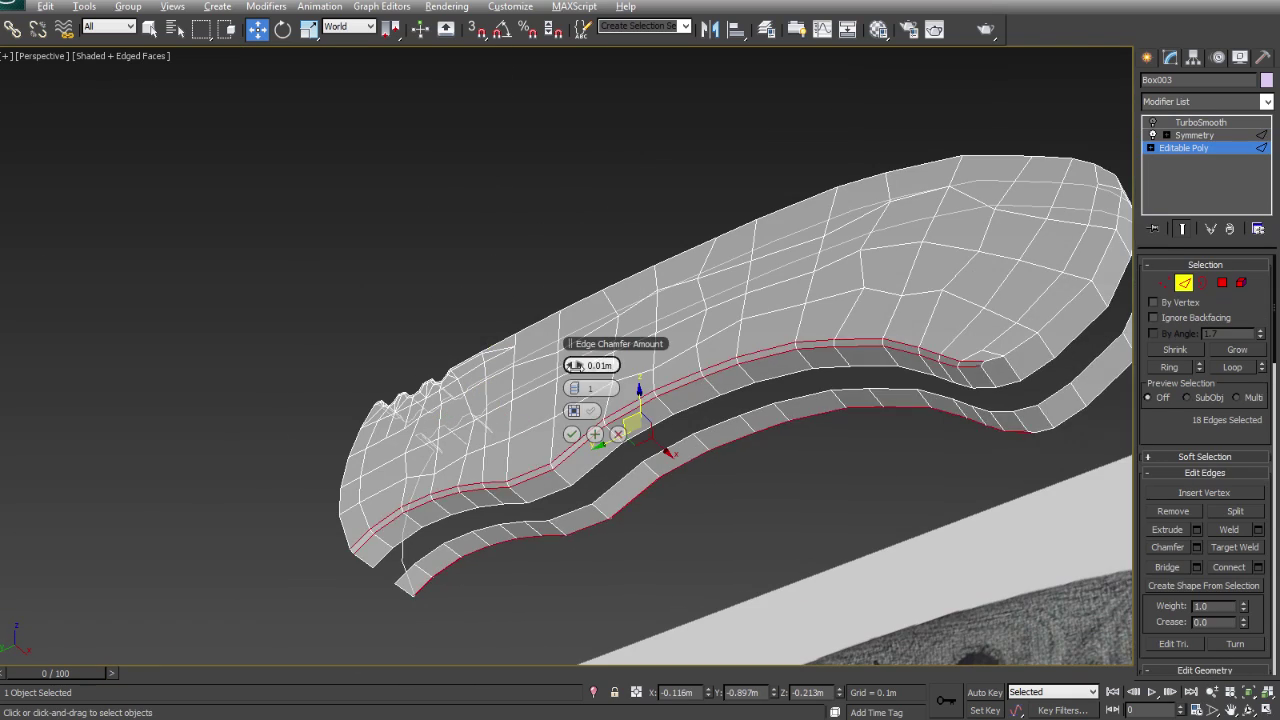
pyautogui.keyDown('alt'); pyautogui.moveTo(880, 400); pyautogui.dragTo(820, 418, button='middle'); pyautogui.keyUp('alt')
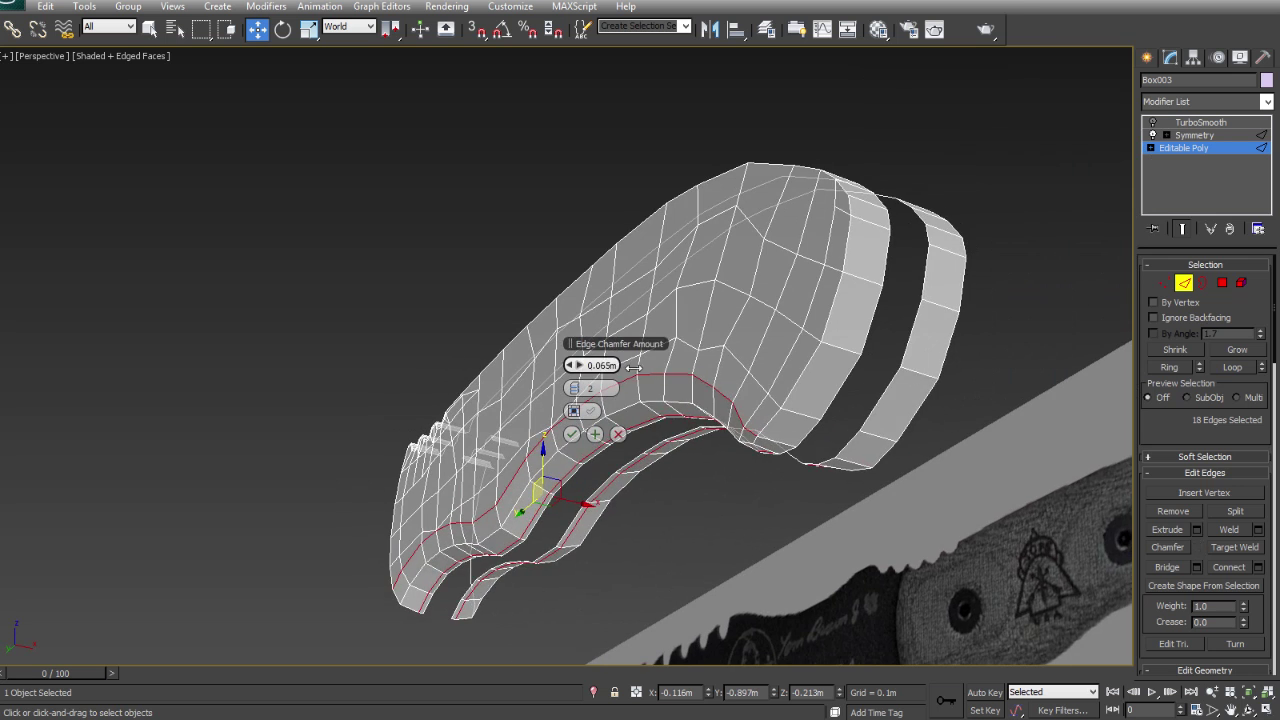
pyautogui.moveTo(575, 365); pyautogui.dragTo(590, 350)
pyautogui.keyDown('alt'); pyautogui.moveTo(803, 360); pyautogui.dragTo(900, 380, button='middle'); pyautogui.keyUp('alt')
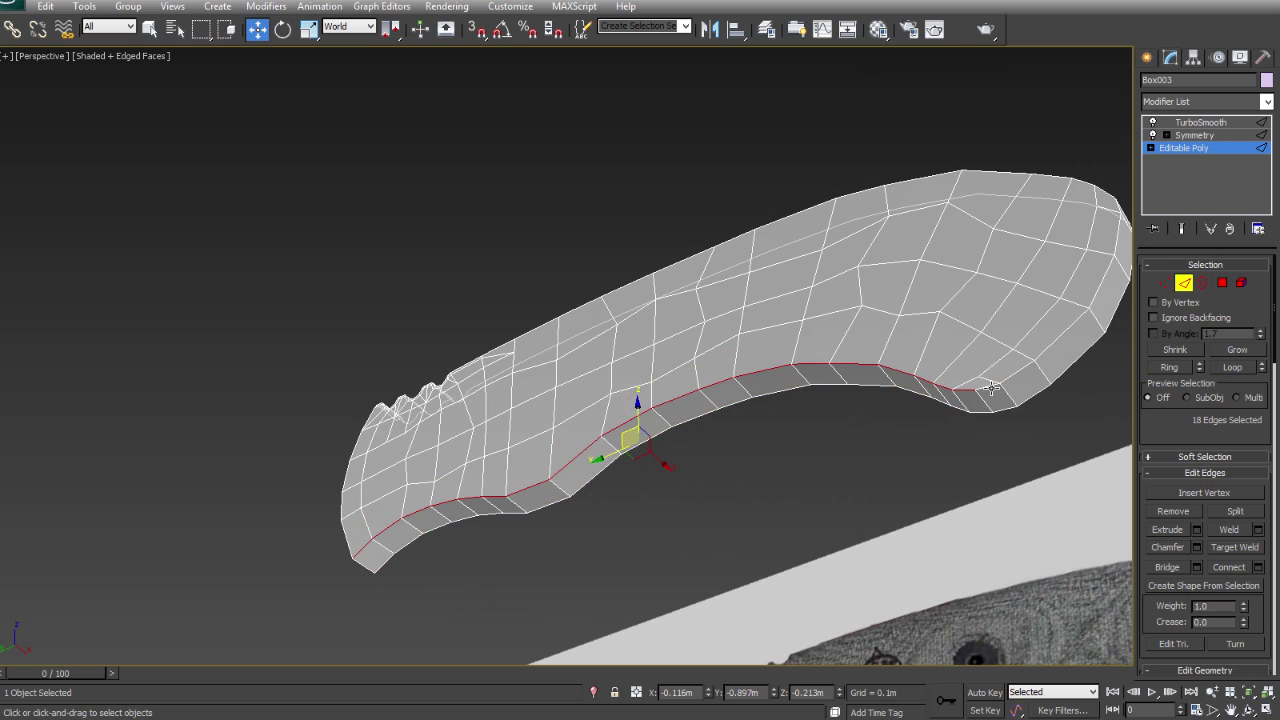
# - Select a pair of handle rim vertices in Vertex mode, then return to object level
pyautogui.rightClick(986, 365)
pyautogui.click(900, 374)
pyautogui.click(985, 380)
pyautogui.keyDown('alt'); pyautogui.moveTo(985, 380); pyautogui.dragTo(875, 463, button='middle'); pyautogui.keyUp('alt')
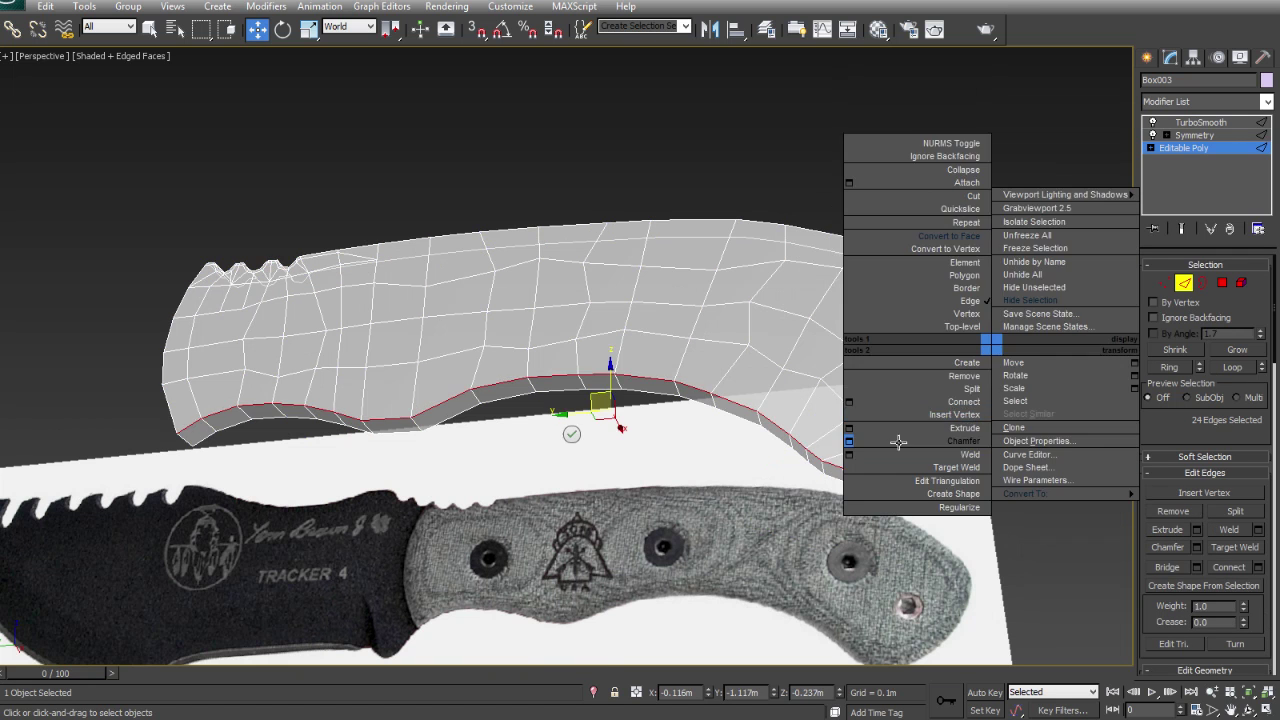
pyautogui.keyDown('ctrl'); pyautogui.click(849, 451); pyautogui.keyUp('ctrl')
pyautogui.keyDown('alt'); pyautogui.moveTo(849, 451); pyautogui.dragTo(952, 464, button='middle'); pyautogui.keyUp('alt')
pyautogui.rightClick(952, 464)
pyautogui.click(838, 483)
# - Clear the vertex selection and switch back to Edge mode
pyautogui.press('1')
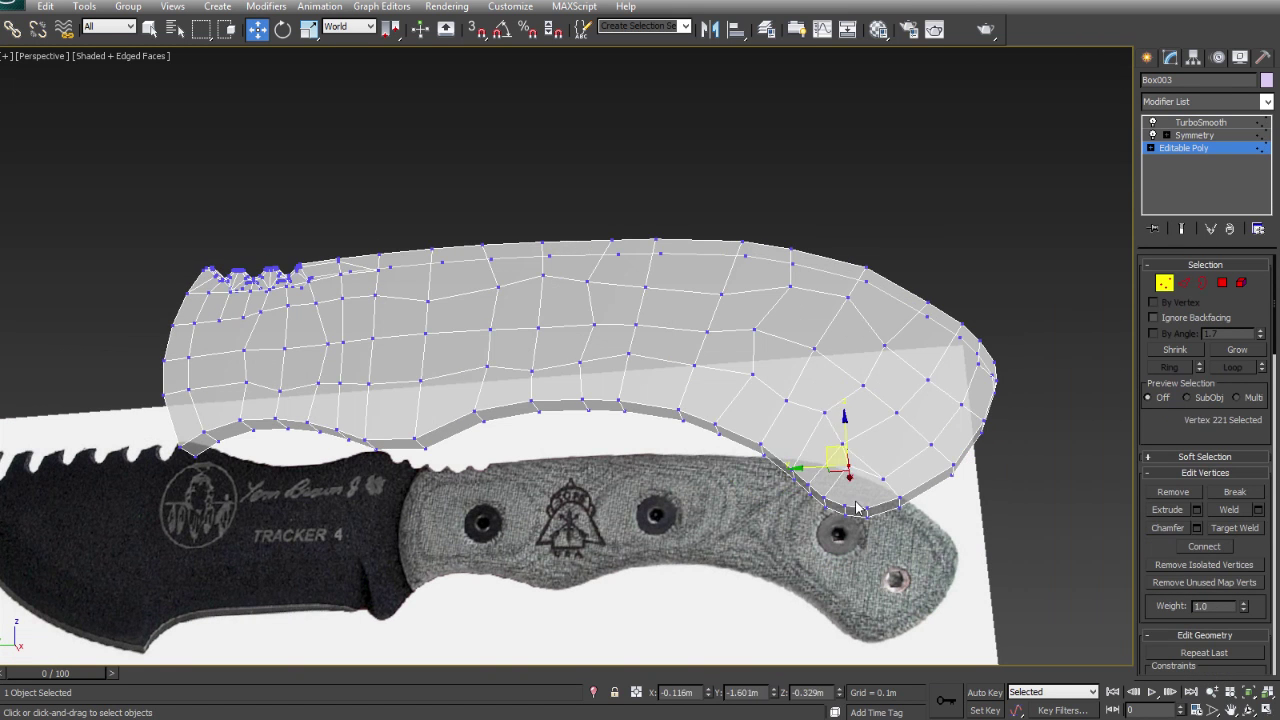
pyautogui.keyDown('alt'); pyautogui.moveTo(895, 453); pyautogui.dragTo(885, 445, button='middle'); pyautogui.keyUp('alt')
pyautogui.click(885, 445)
pyautogui.rightClick(930, 456)
pyautogui.click(955, 432)
pyautogui.keyDown('alt'); pyautogui.moveTo(900, 480); pyautogui.dragTo(777, 443, button='middle'); pyautogui.keyUp('alt')
# - Select the spine serration edges and extend a top rim edge into a loop
pyautogui.click(770, 443)
pyautogui.rightClick(809, 277)
pyautogui.scroll(5, 473, 389)
pyautogui.click(720, 440)
pyautogui.keyDown('alt'); pyautogui.moveTo(720, 440); pyautogui.dragTo(851, 317, button='middle'); pyautogui.keyUp('alt')
pyautogui.click(600, 402)
pyautogui.doubleClick(543, 396)
pyautogui.scroll(-5, 634, 383)
pyautogui.keyDown('alt'); pyautogui.moveTo(634, 383); pyautogui.dragTo(586, 366, button='middle'); pyautogui.keyUp('alt')
pyautogui.scroll(5, 631, 344)
pyautogui.keyDown('alt'); pyautogui.moveTo(610, 233); pyautogui.dragTo(549, 354, button='middle'); pyautogui.keyUp('alt')
# - Preview a chamfer on the serrated edge loop at 0.037m, then 0.036m, and cancel it
pyautogui.rightClick(549, 354)
pyautogui.click(565, 365)
pyautogui.moveTo(543, 367); pyautogui.dragTo(580, 366)
pyautogui.keyDown('alt'); pyautogui.moveTo(707, 342); pyautogui.dragTo(665, 312, button='middle'); pyautogui.keyUp('alt')
pyautogui.click(618, 434)
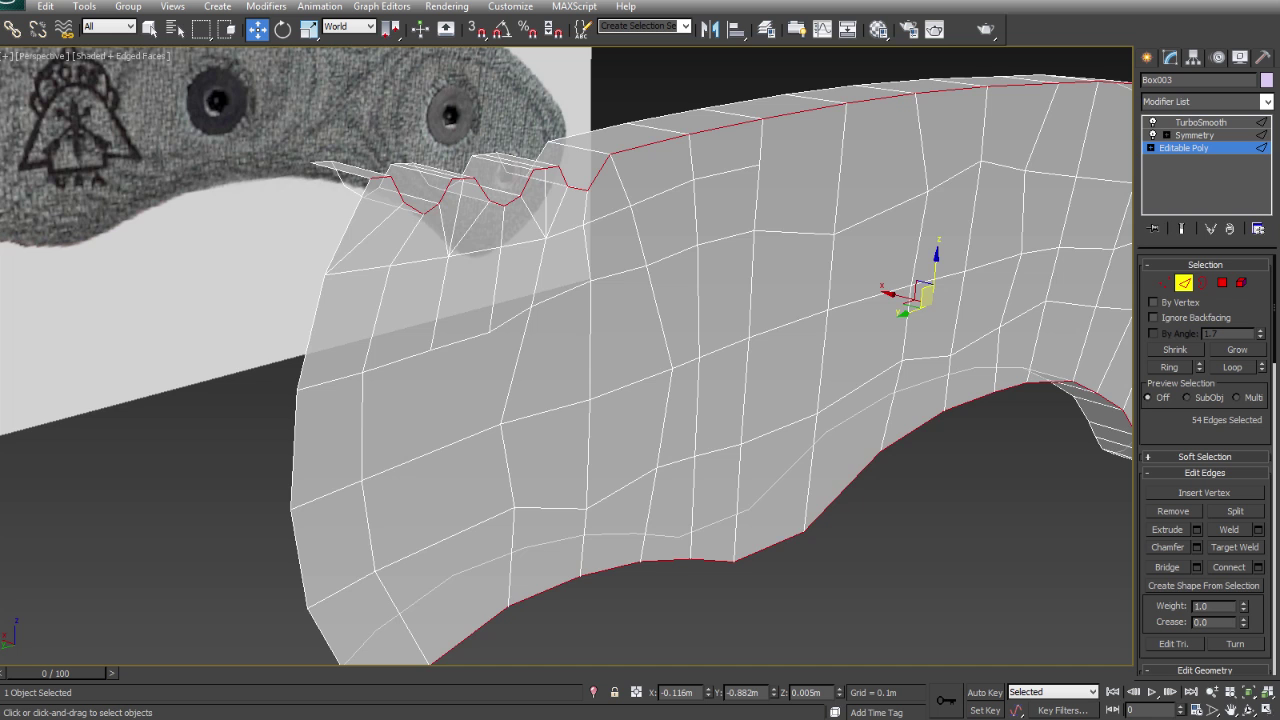
# - Chamfer the selected spine edges at 0.036m with one segment and confirm
pyautogui.keyDown('alt'); pyautogui.moveTo(810, 362); pyautogui.dragTo(569, 375, button='middle'); pyautogui.keyUp('alt')
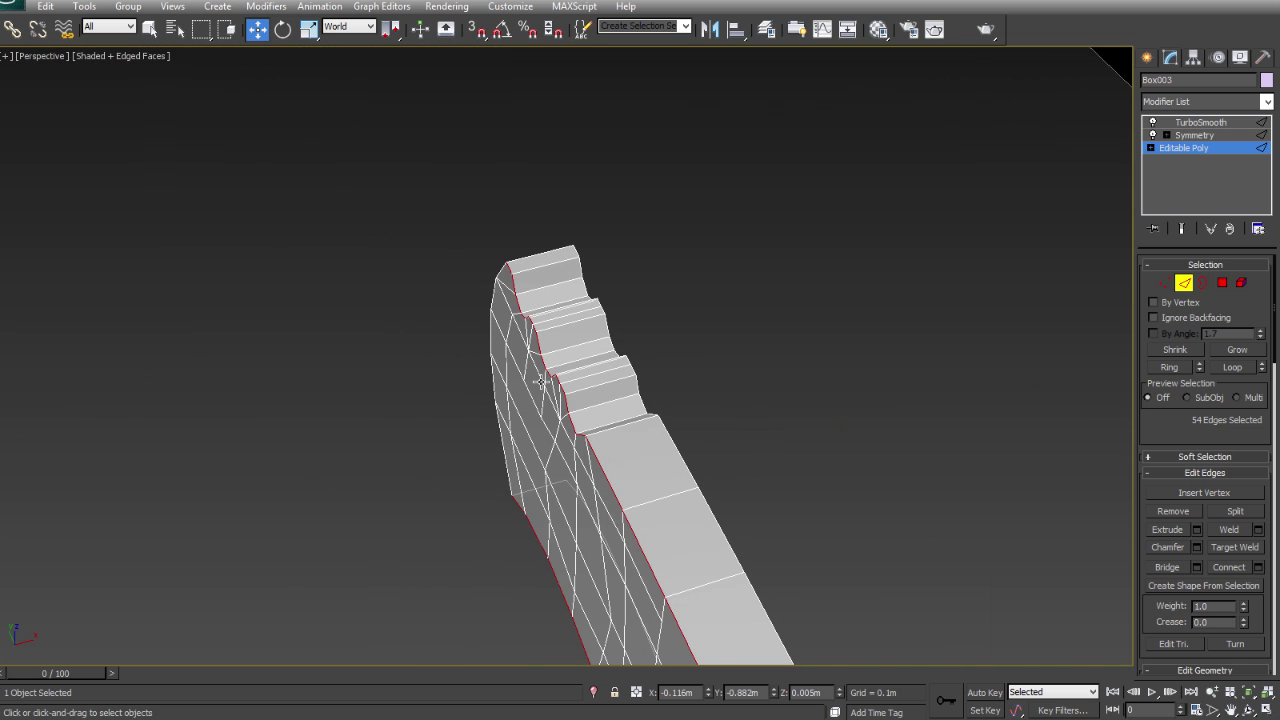
pyautogui.hotkey('ctrl', 'shift', 'c')
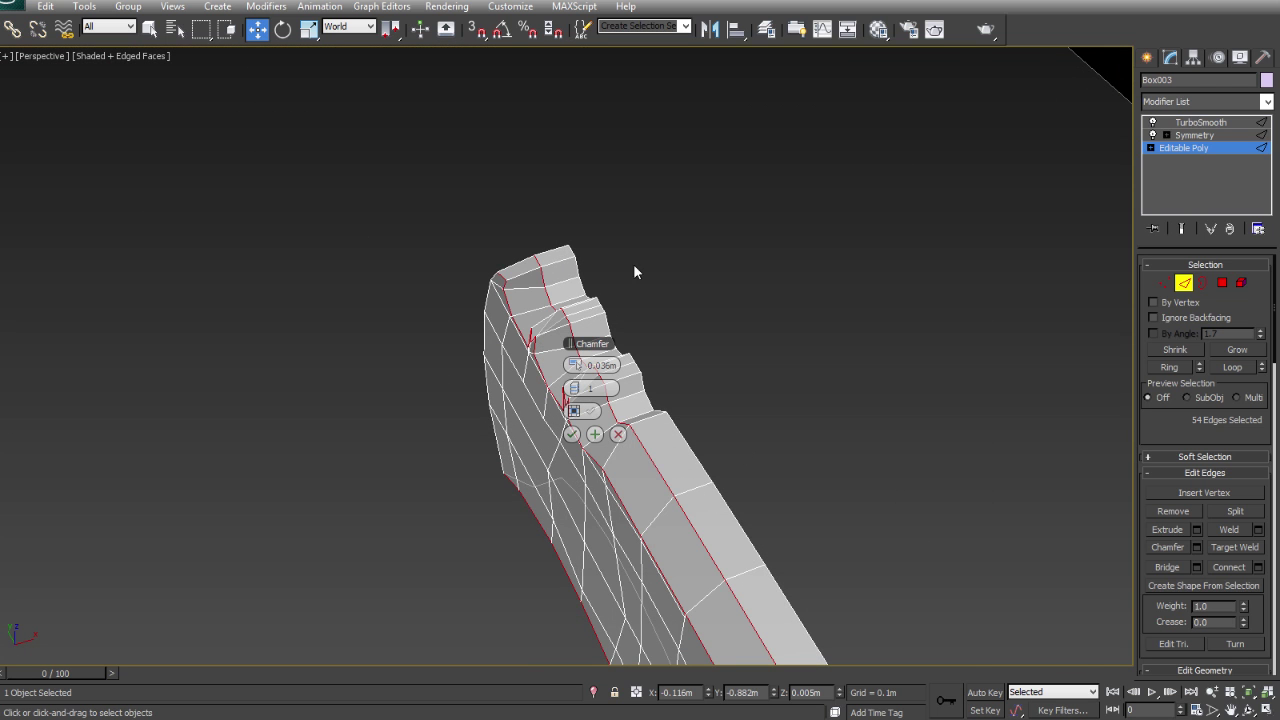
pyautogui.keyDown('alt'); pyautogui.moveTo(600, 350); pyautogui.dragTo(668, 400, button='middle'); pyautogui.keyUp('alt')
pyautogui.click(668, 400)
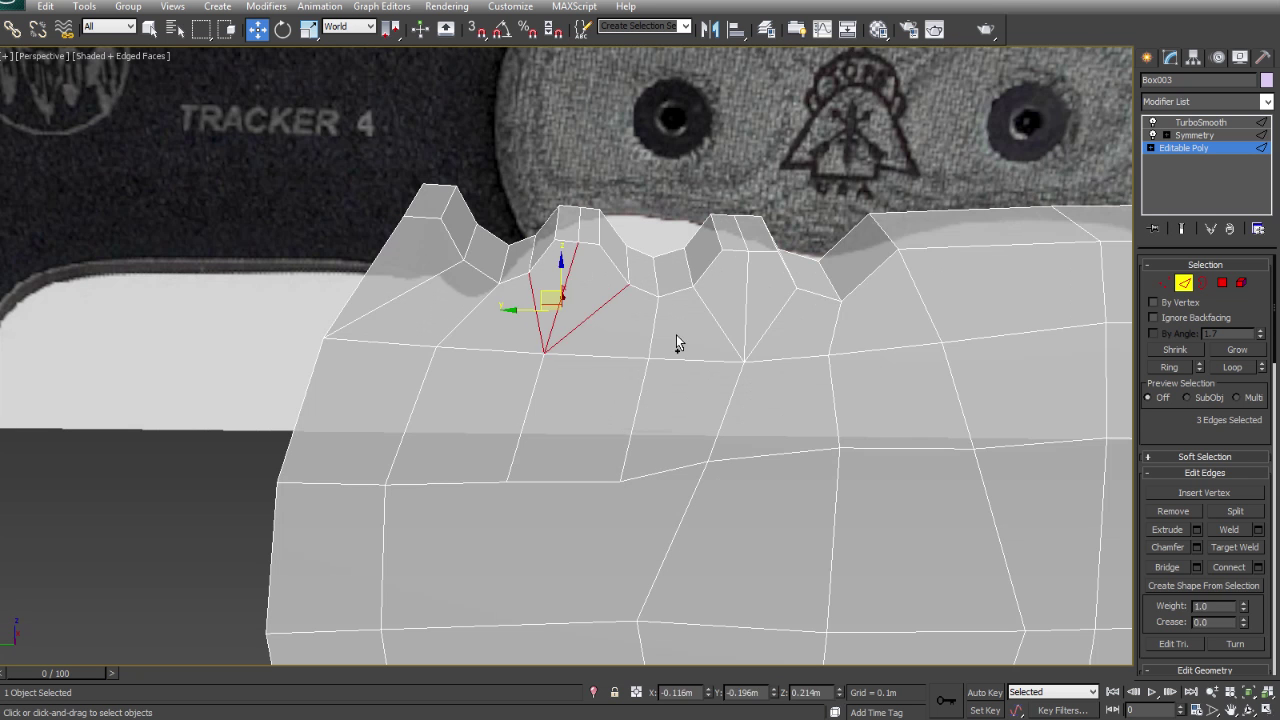
# - Reselect edges along the serrations, picking individual spine edges
pyautogui.rightClick(886, 277)
pyautogui.click(483, 259)
pyautogui.rightClick(700, 272)
pyautogui.click(618, 372)
pyautogui.keyDown('alt'); pyautogui.moveTo(519, 317); pyautogui.dragTo(507, 327, button='middle'); pyautogui.keyUp('alt')
pyautogui.click(507, 327)
pyautogui.scroll(-3, 640, 472)
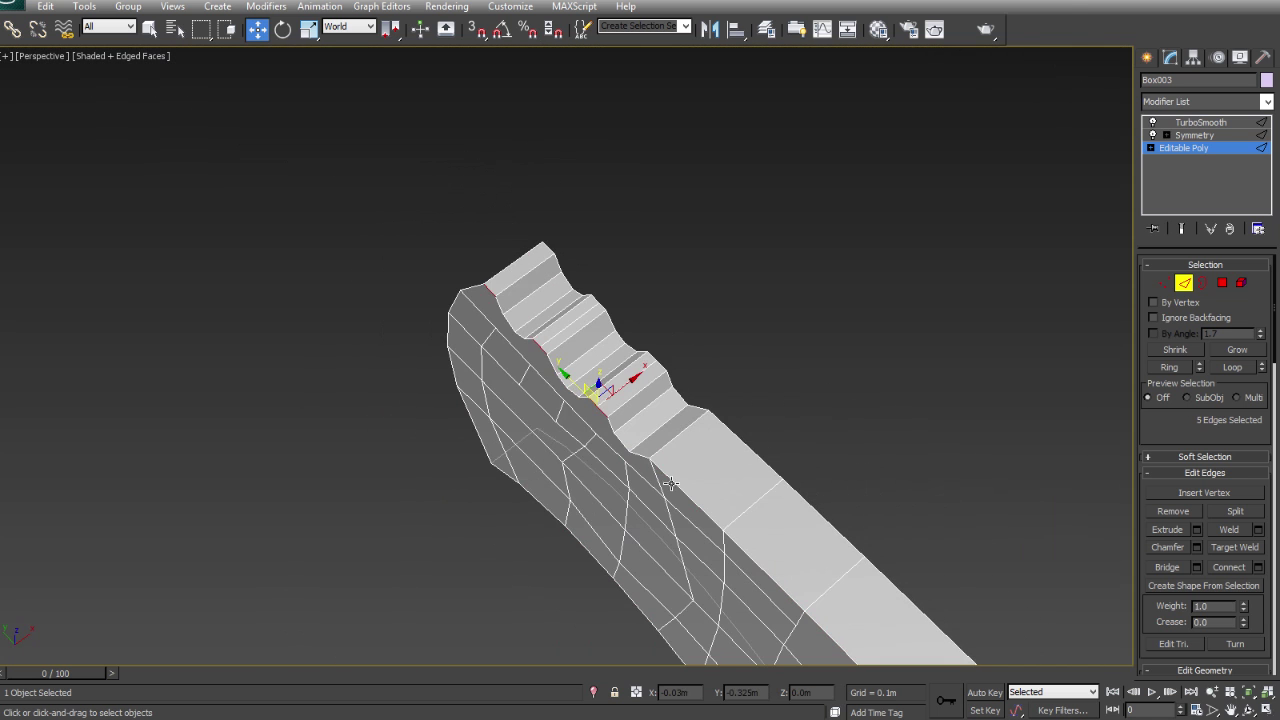
# - Add spine vertices to the selection in Vertex mode, then return to Edge mode
pyautogui.press('1')
pyautogui.keyDown('alt'); pyautogui.moveTo(640, 472); pyautogui.dragTo(686, 360, button='middle'); pyautogui.keyUp('alt')
pyautogui.keyDown('ctrl'); pyautogui.click(507, 300); pyautogui.keyUp('ctrl')
pyautogui.press('2')
pyautogui.keyDown('alt'); pyautogui.moveTo(597, 341); pyautogui.dragTo(378, 390, button='middle'); pyautogui.keyUp('alt')
# - Select the blade's outline edge loop and start chamfering it
pyautogui.keyDown('alt'); pyautogui.moveTo(730, 405); pyautogui.dragTo(634, 434, button='middle'); pyautogui.keyUp('alt')
pyautogui.hotkey('ctrl', 'z')
pyautogui.hotkey('shift', 'ctrl', 'c')
pyautogui.keyDown('alt'); pyautogui.moveTo(727, 382); pyautogui.dragTo(700, 414, button='middle'); pyautogui.keyUp('alt')
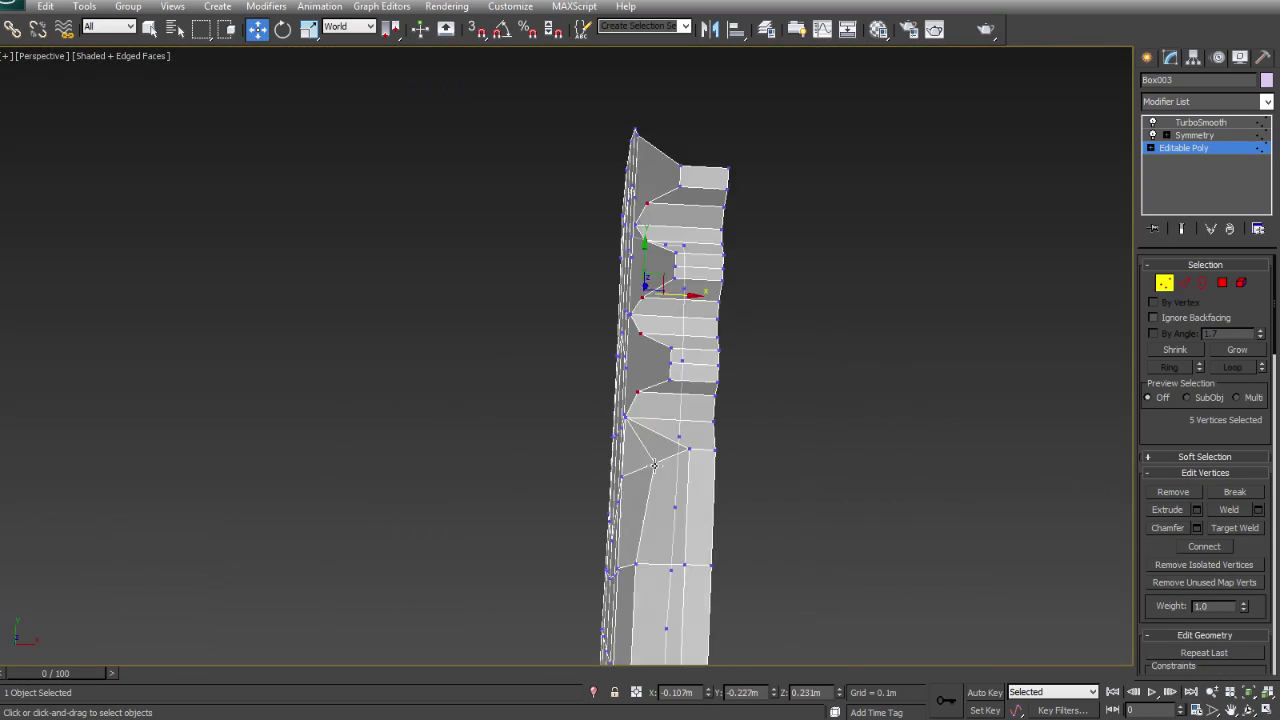
# - Select pairs of vertices on the serration teeth
pyautogui.keyDown('alt'); pyautogui.moveTo(610, 340); pyautogui.dragTo(591, 326, button='middle'); pyautogui.keyUp('alt')
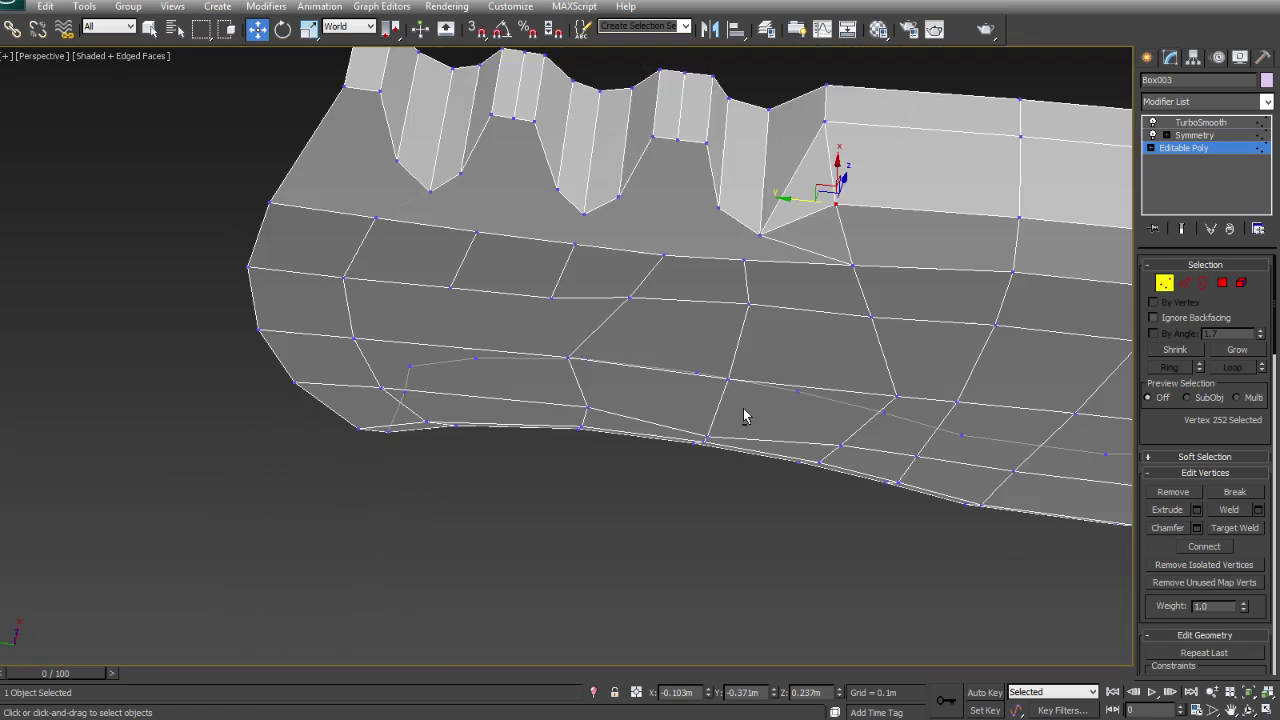
pyautogui.keyDown('alt'); pyautogui.moveTo(743, 420); pyautogui.dragTo(703, 345, button='middle'); pyautogui.keyUp('alt')
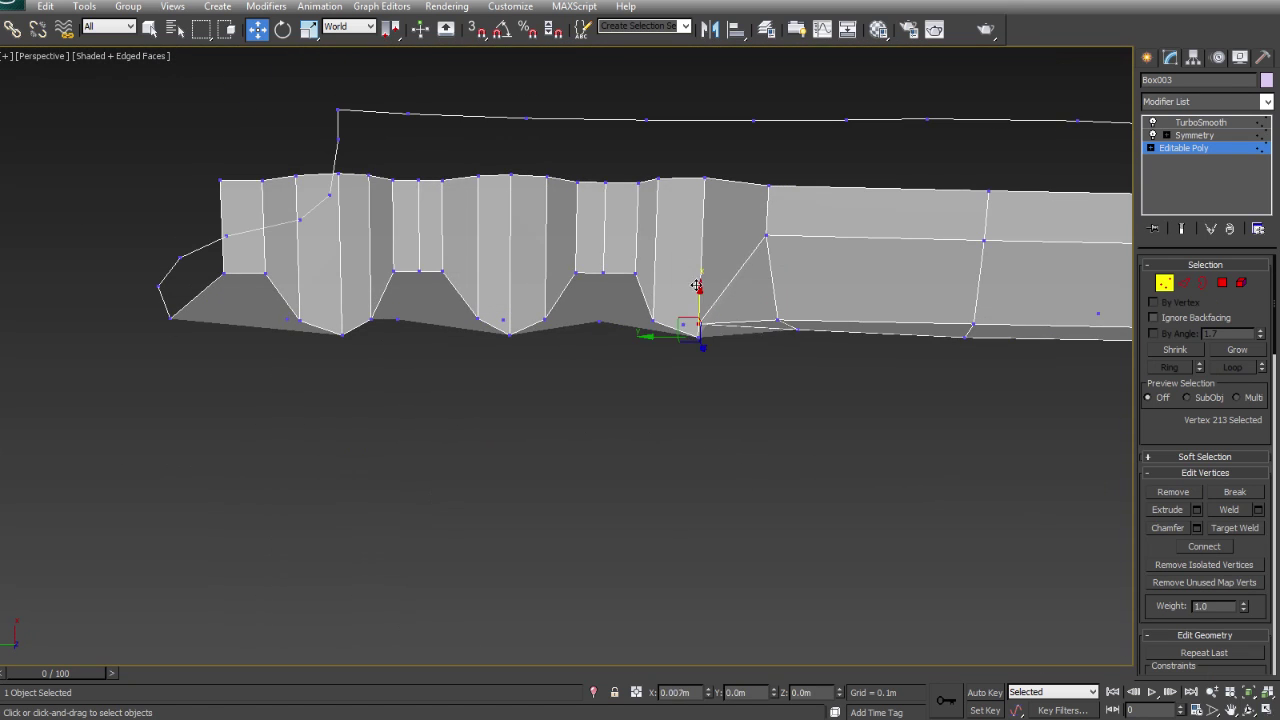
pyautogui.click(751, 277)
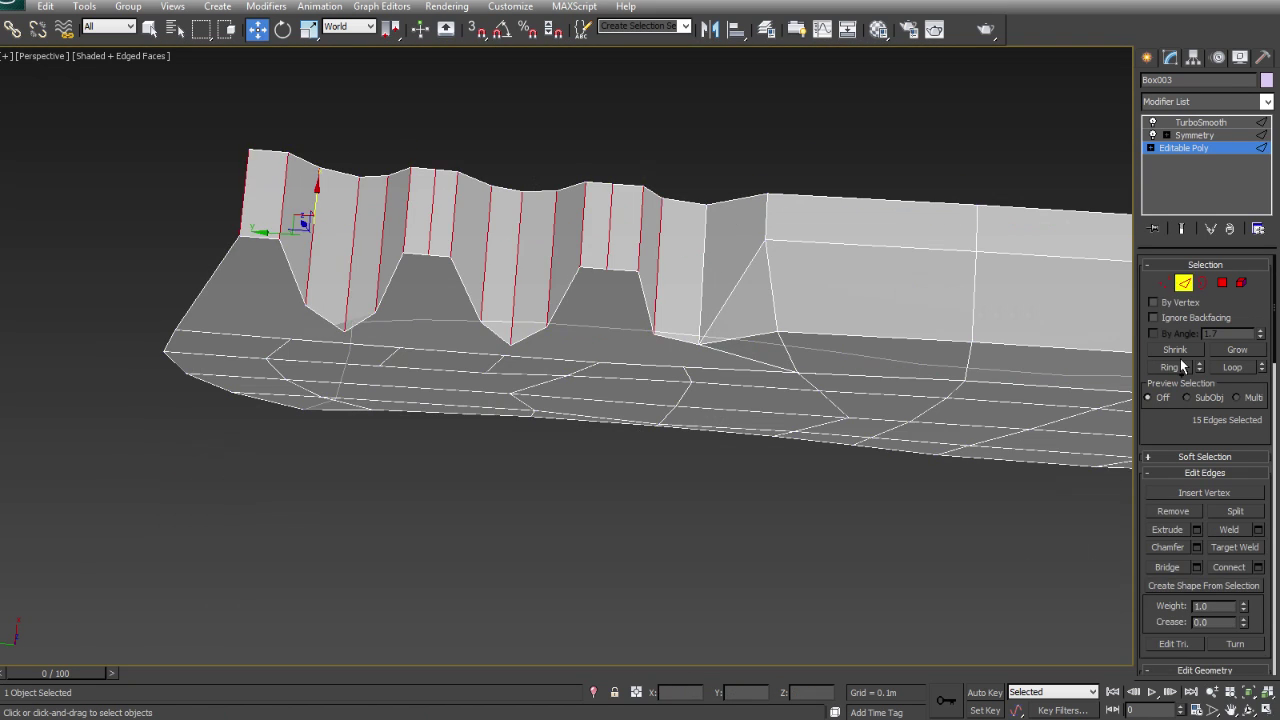
pyautogui.rightClick(846, 214)
pyautogui.click(746, 293)
pyautogui.keyDown('alt'); pyautogui.moveTo(746, 293); pyautogui.dragTo(746, 420, button='middle'); pyautogui.keyUp('alt')
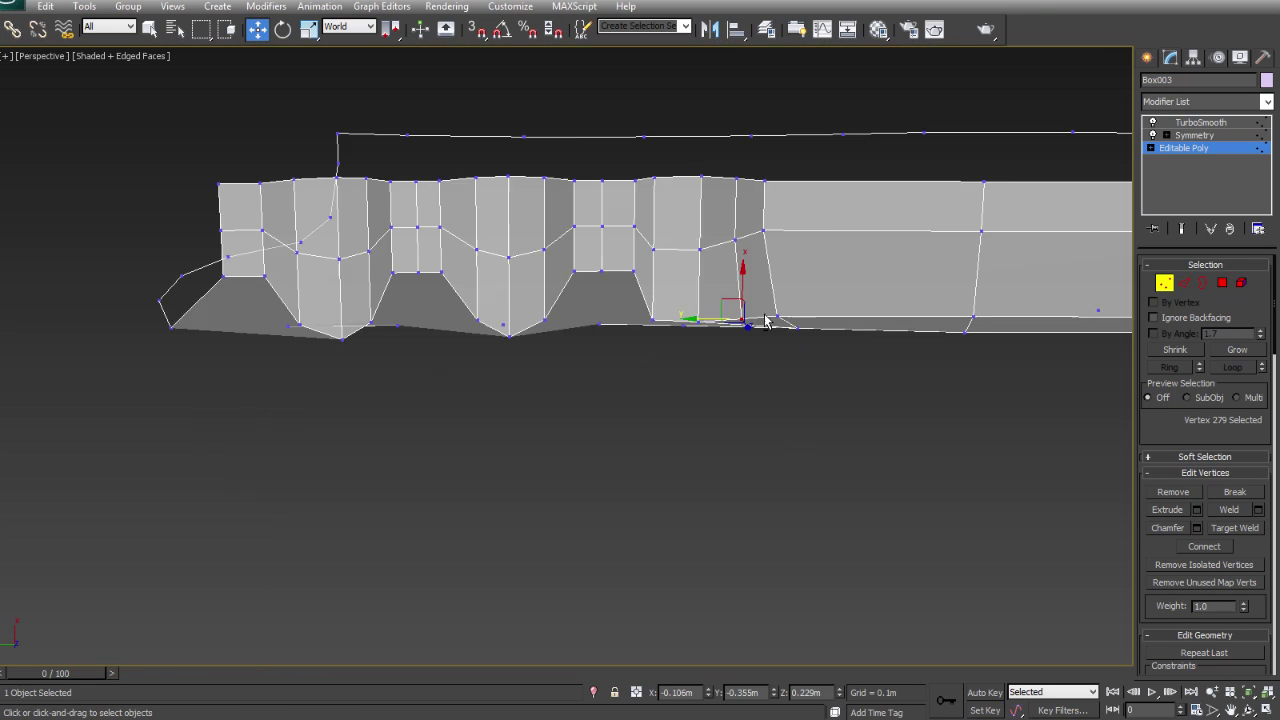
pyautogui.keyDown('ctrl'); pyautogui.click(648, 317); pyautogui.keyUp('ctrl')
pyautogui.scroll(-5, 1247, 545)
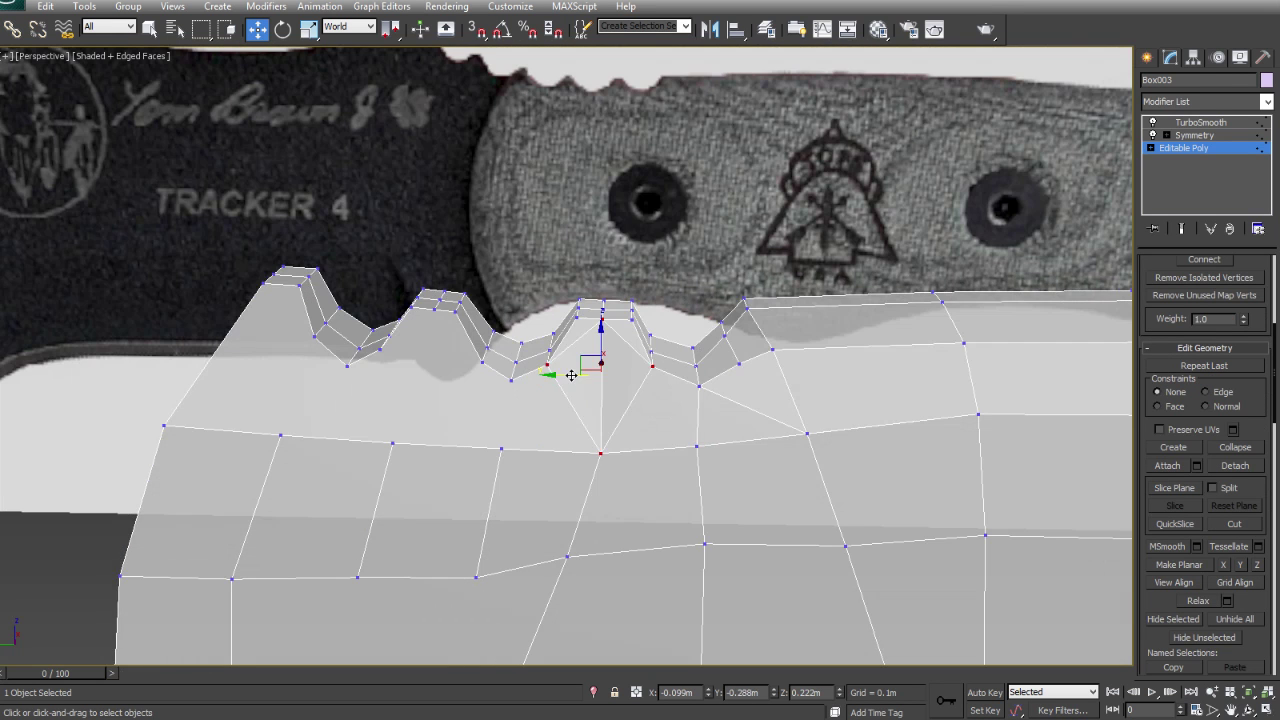
# - Pick the vertices at a tooth notch, viewing them face-on to the blade edge
pyautogui.click(588, 368)
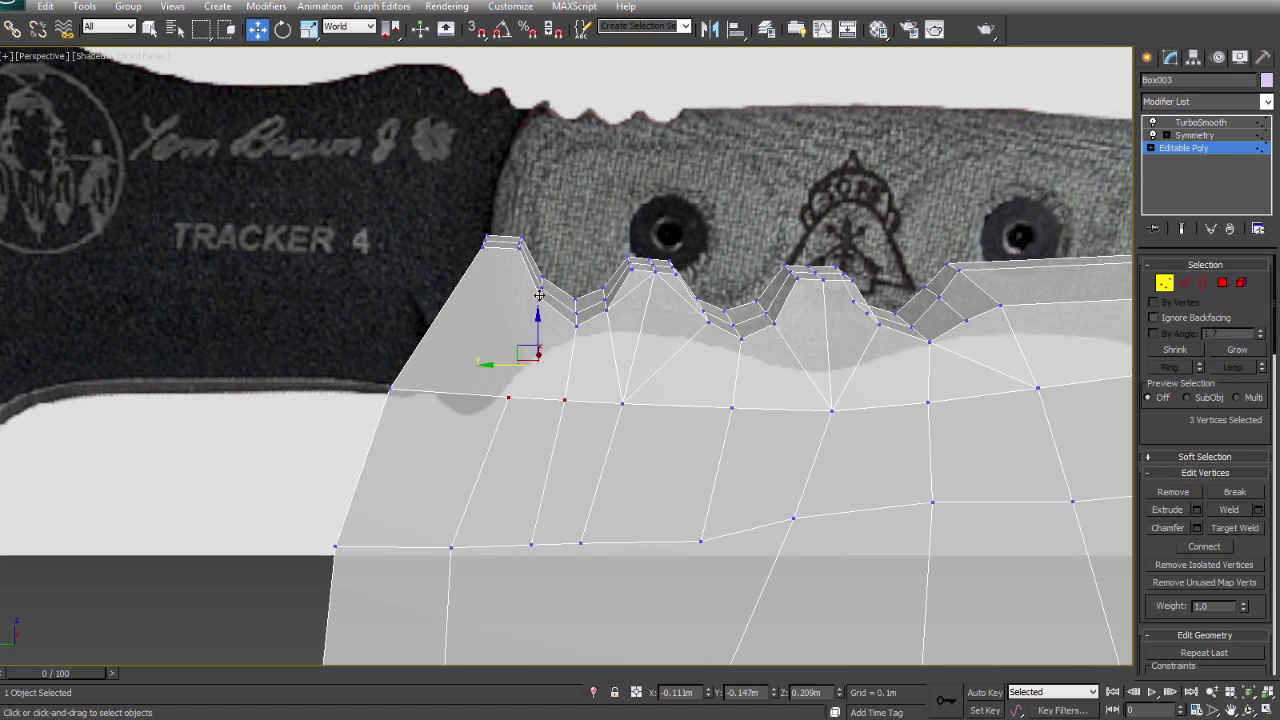
pyautogui.rightClick(766, 251)
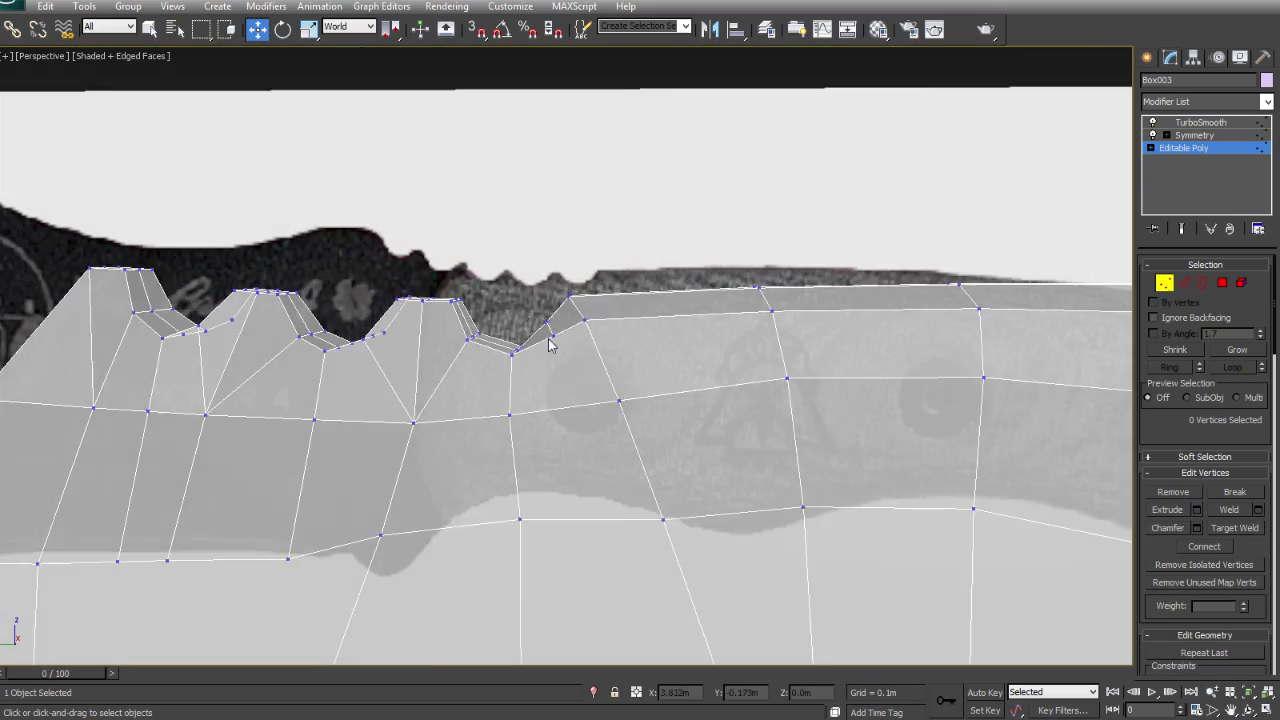
pyautogui.moveTo(548, 345); pyautogui.dragTo(643, 352, button='middle')
pyautogui.click(643, 352)
pyautogui.keyDown('alt'); pyautogui.moveTo(702, 321); pyautogui.dragTo(630, 408, button='middle'); pyautogui.keyUp('alt')
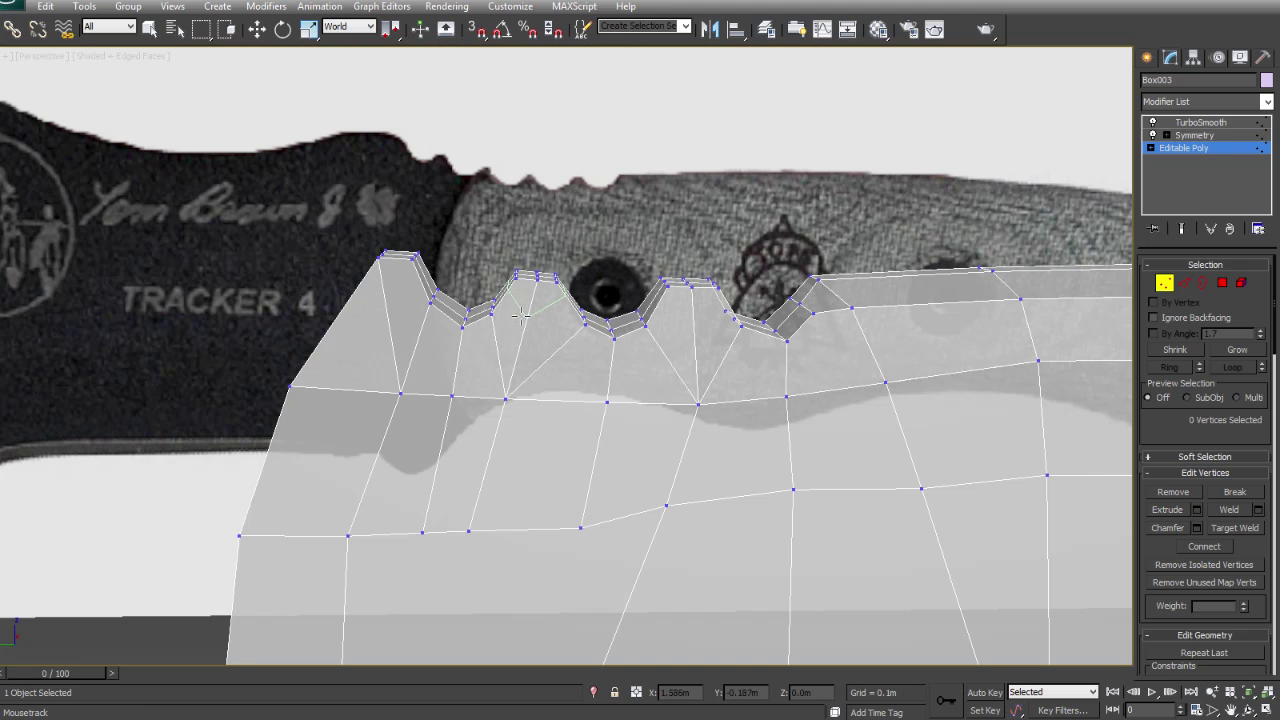
pyautogui.scroll(2, 472, 317)
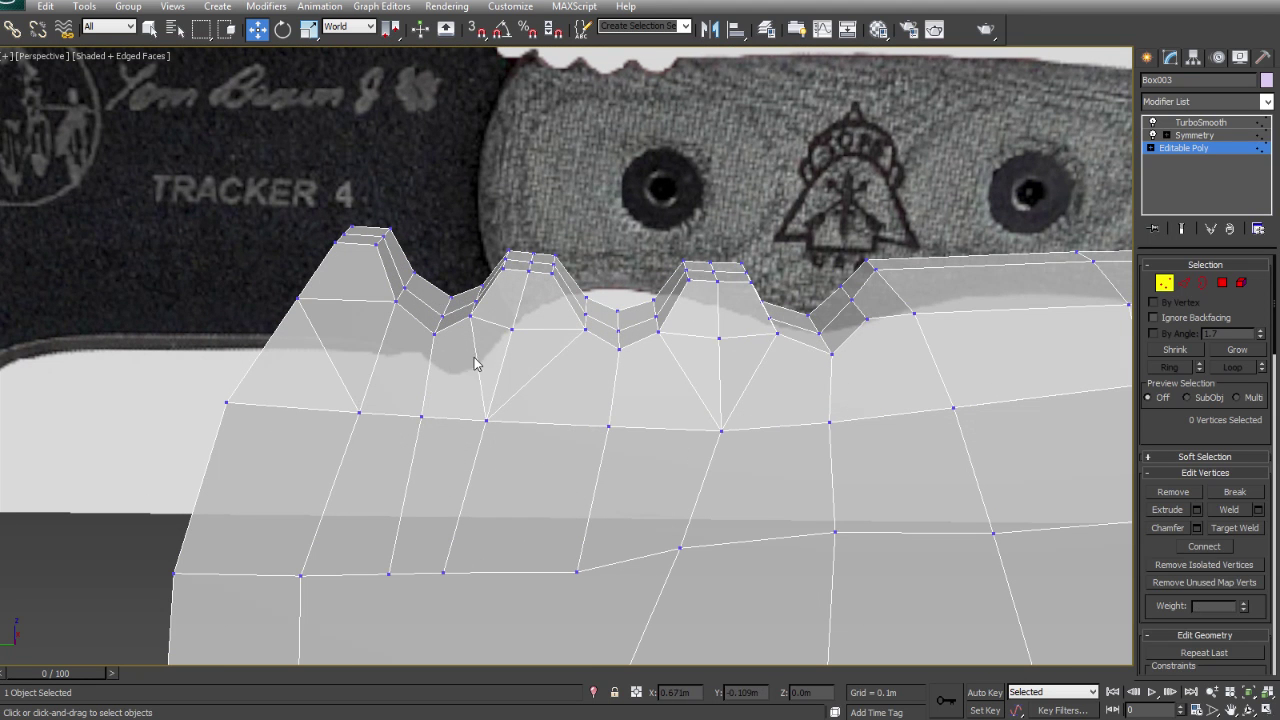
# - Turn the view face-on to the reference and select neighbouring tooth vertices
pyautogui.press('2')
pyautogui.press('1')
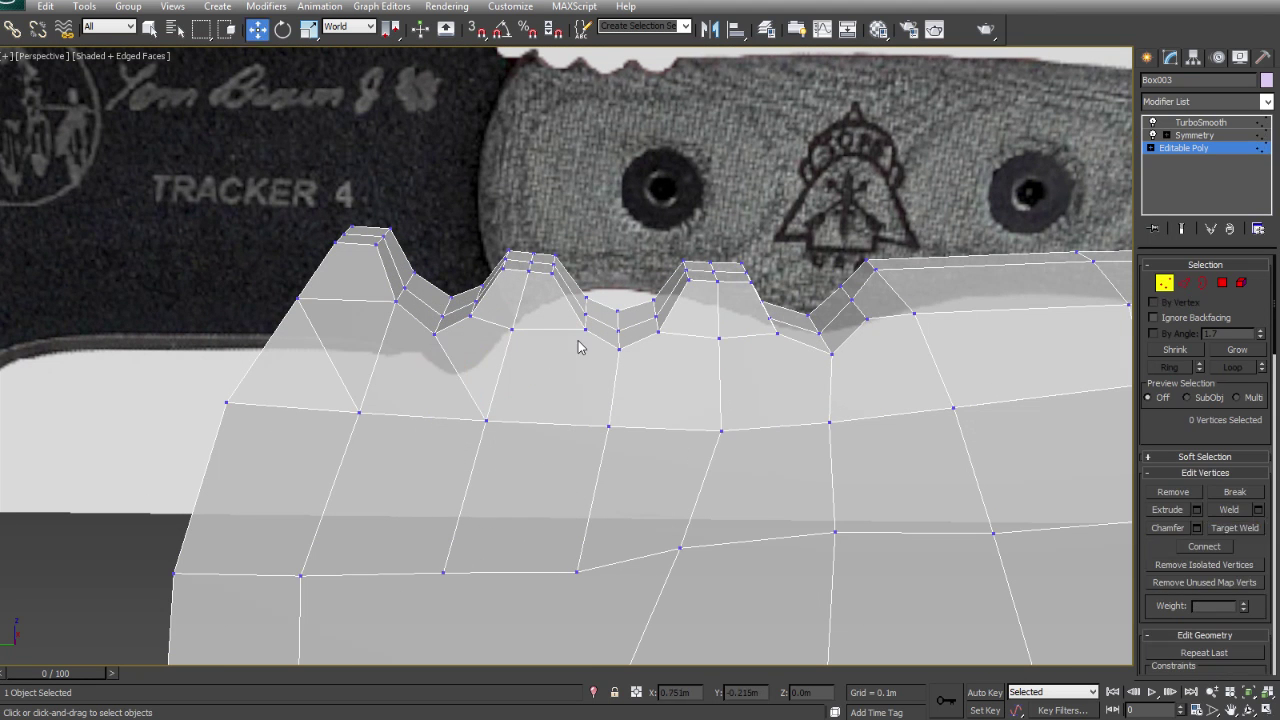
pyautogui.press('2')
pyautogui.scroll(1, 668, 322)
pyautogui.rightClick(714, 337)
pyautogui.keyDown('alt'); pyautogui.moveTo(714, 337); pyautogui.dragTo(545, 360, button='middle'); pyautogui.keyUp('alt')
pyautogui.hotkey('shift', 'z')
pyautogui.press('1')
pyautogui.click(553, 340)
pyautogui.keyDown('alt'); pyautogui.moveTo(643, 329); pyautogui.dragTo(590, 250, button='middle'); pyautogui.keyUp('alt')
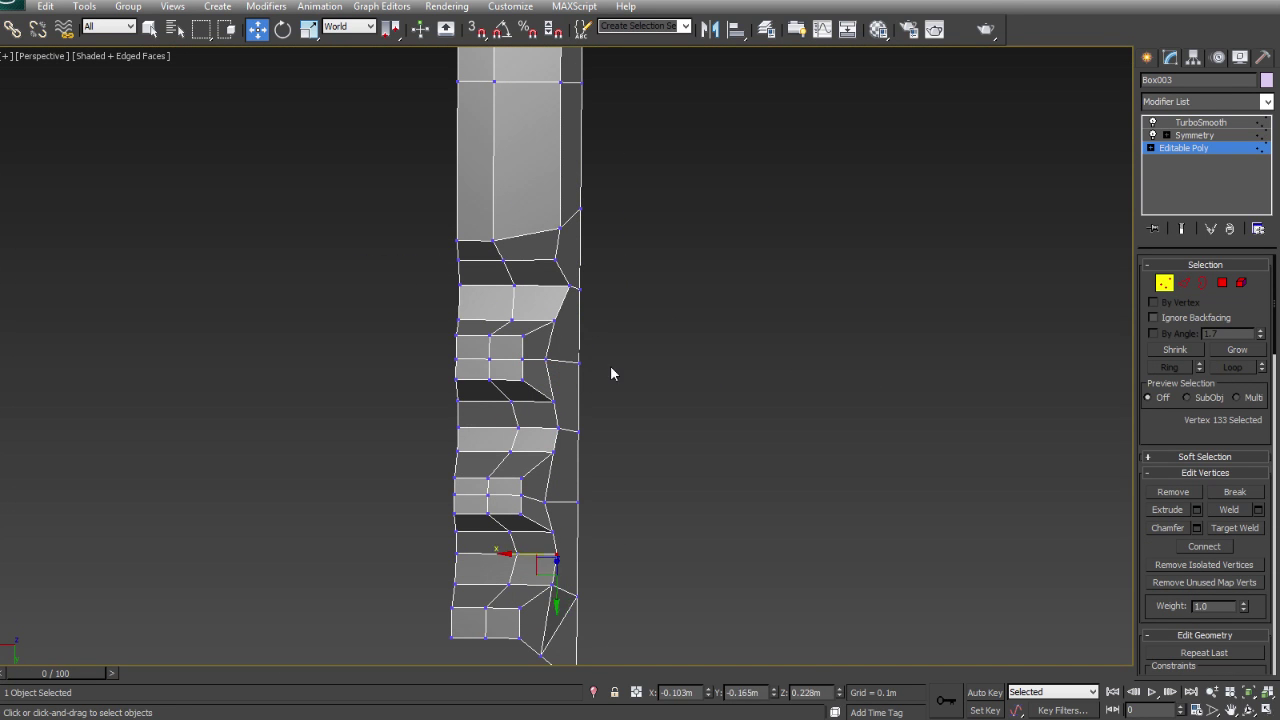
pyautogui.keyDown('alt'); pyautogui.moveTo(603, 375); pyautogui.dragTo(620, 462, button='middle'); pyautogui.keyUp('alt')
pyautogui.click(620, 462)
pyautogui.keyDown('alt'); pyautogui.moveTo(700, 283); pyautogui.dragTo(420, 330, button='middle'); pyautogui.keyUp('alt')
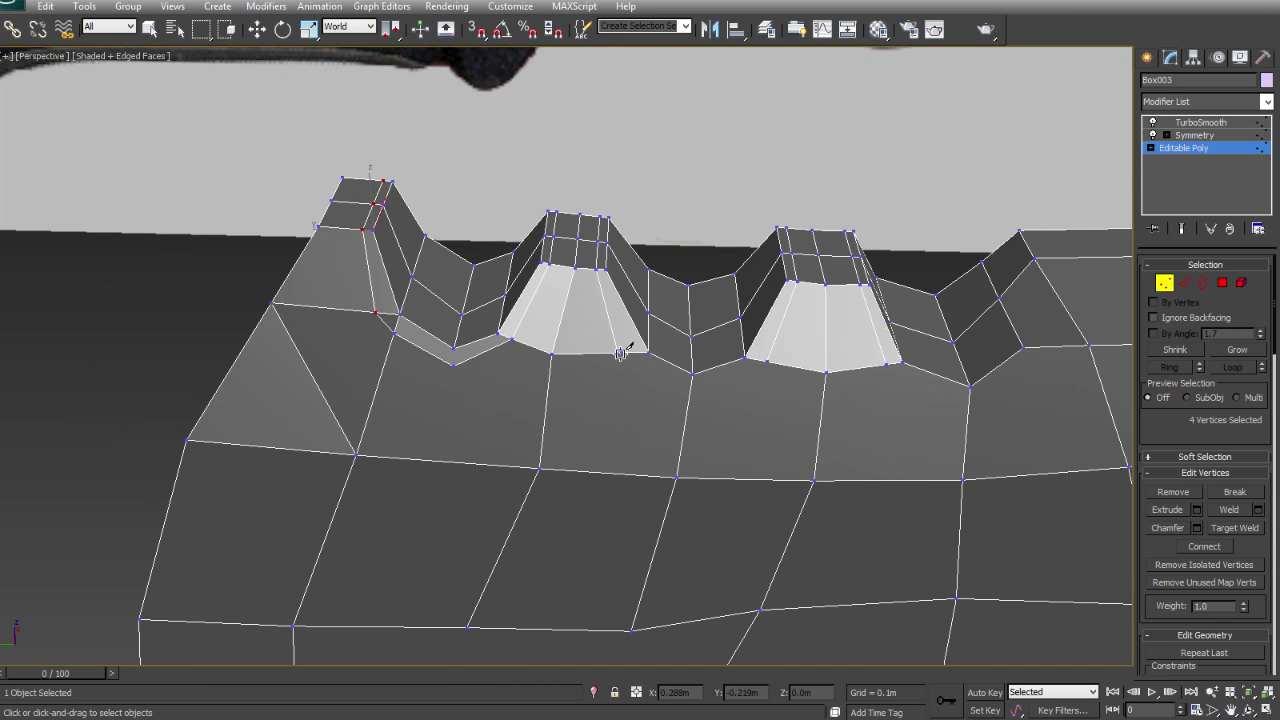
# - Select ridge vertices with the Move tool and test-move one to reshape the notch
pyautogui.press('w')
pyautogui.keyDown('alt'); pyautogui.moveTo(1066, 356); pyautogui.dragTo(700, 300, button='middle'); pyautogui.keyUp('alt')
pyautogui.press('2')
pyautogui.scroll(-3, 510, 300)
pyautogui.press('1')
pyautogui.click(493, 308)
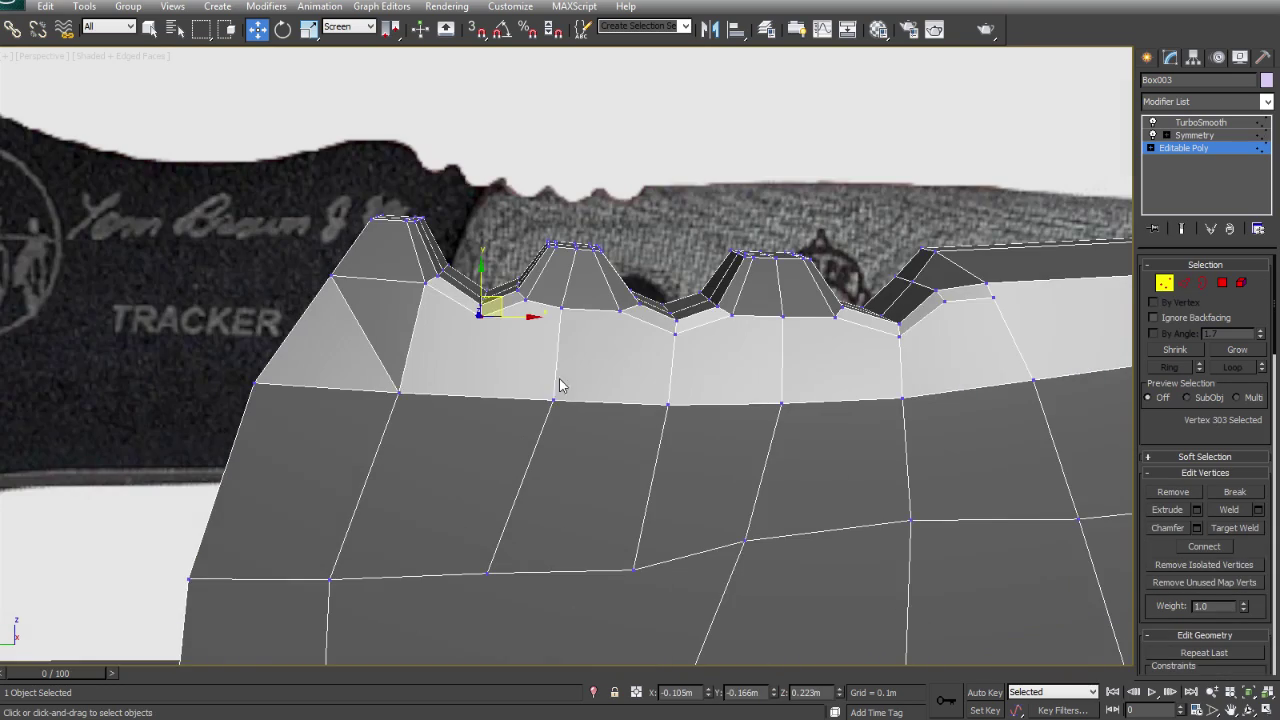
pyautogui.press('q')
pyautogui.scroll(1, 516, 333)
pyautogui.keyDown('alt'); pyautogui.moveTo(616, 410); pyautogui.dragTo(615, 335, button='middle'); pyautogui.keyUp('alt')
pyautogui.click(615, 330)
pyautogui.moveTo(620, 322); pyautogui.dragTo(590, 312)
# - Rework the mesh edges at another ridge vertex using a quad-menu command
pyautogui.keyDown('alt'); pyautogui.moveTo(590, 312); pyautogui.dragTo(487, 320, button='middle'); pyautogui.keyUp('alt')
pyautogui.click(760, 316)
pyautogui.rightClick(758, 318)
pyautogui.click(755, 322)
# - Remove a stray edge between two vertices on the handle outline
pyautogui.press('w')
pyautogui.keyDown('alt'); pyautogui.moveTo(480, 385); pyautogui.dragTo(600, 340, button='middle'); pyautogui.keyUp('alt')
pyautogui.click(606, 342)
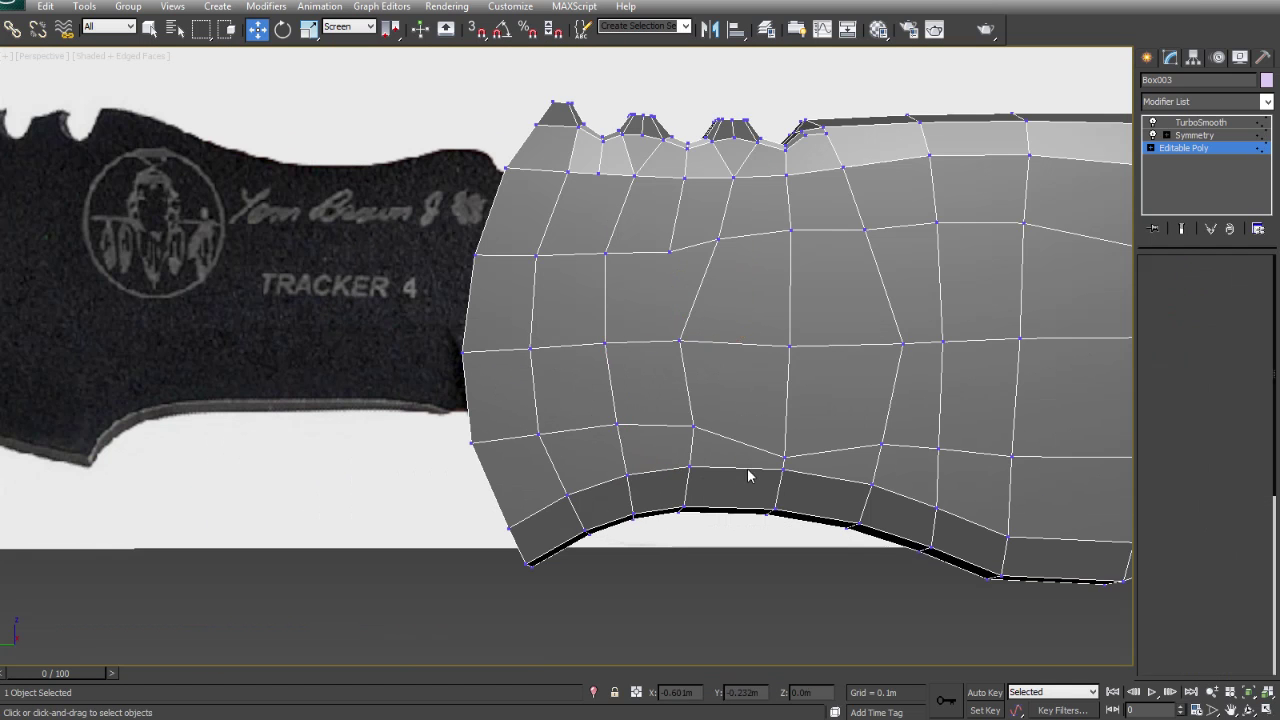
pyautogui.keyDown('alt'); pyautogui.moveTo(771, 257); pyautogui.dragTo(846, 280, button='middle'); pyautogui.keyUp('alt')
pyautogui.rightClick(846, 280)
pyautogui.click(770, 325)
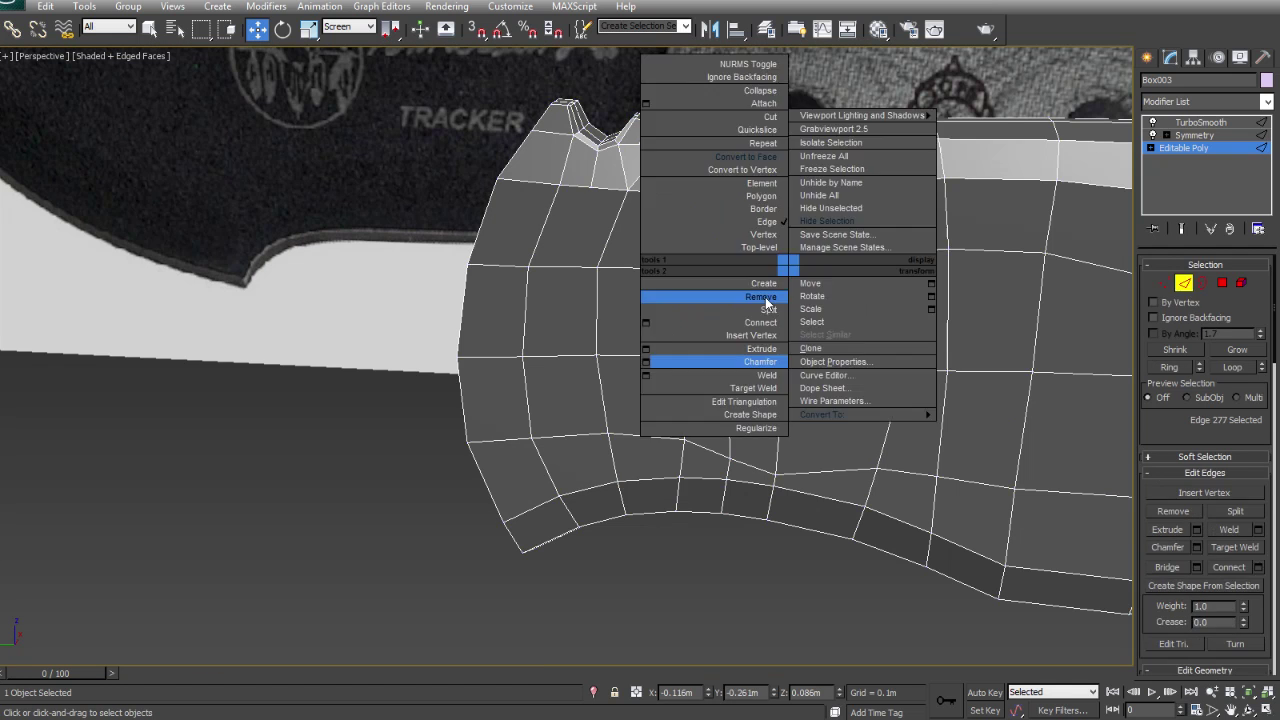
# - Make the mesh see-through over the reference and select the front profile edge loop
pyautogui.press('l')
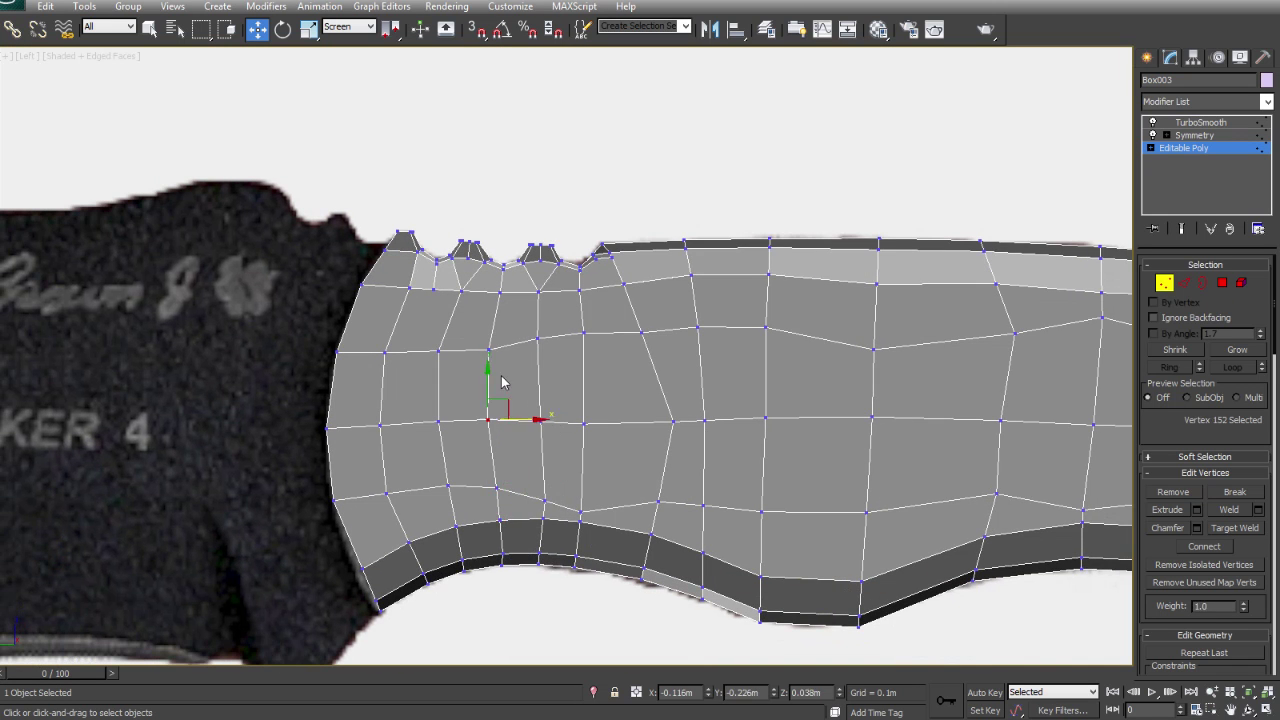
pyautogui.click(515, 420)
pyautogui.hotkey('alt', 'x')
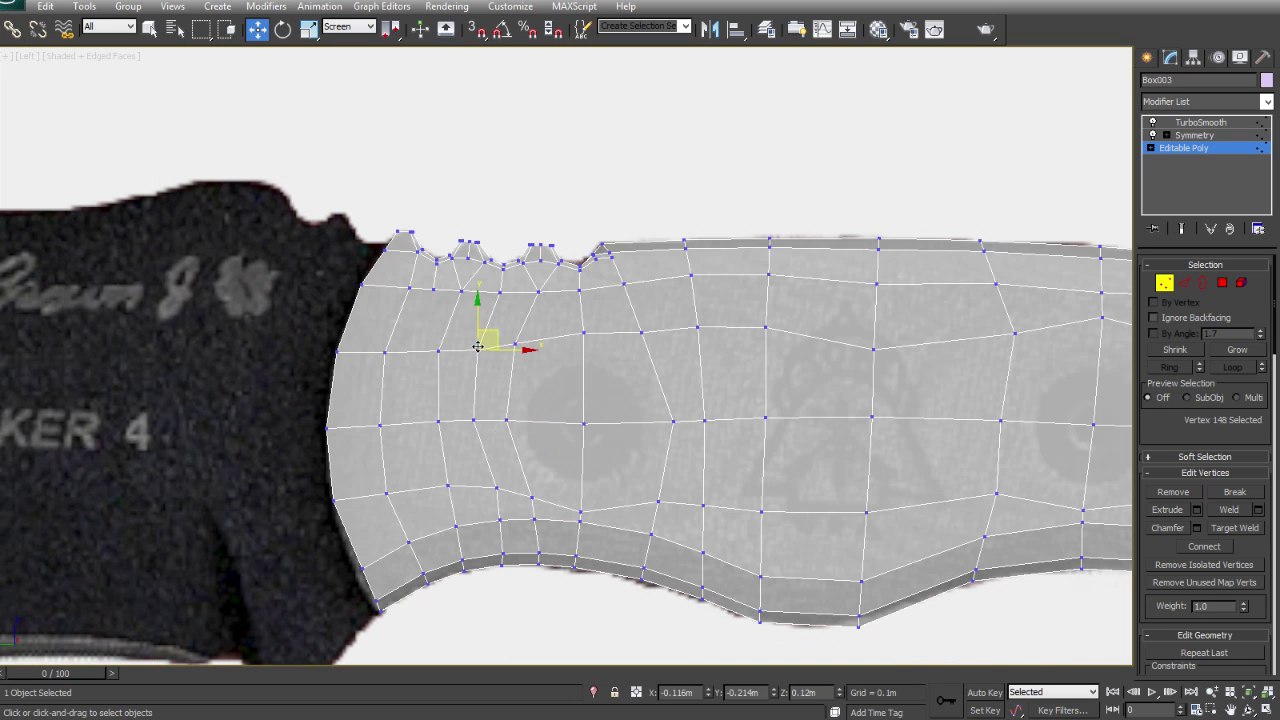
pyautogui.hotkey('alt', 'w')
pyautogui.hotkey('alt', 'w')
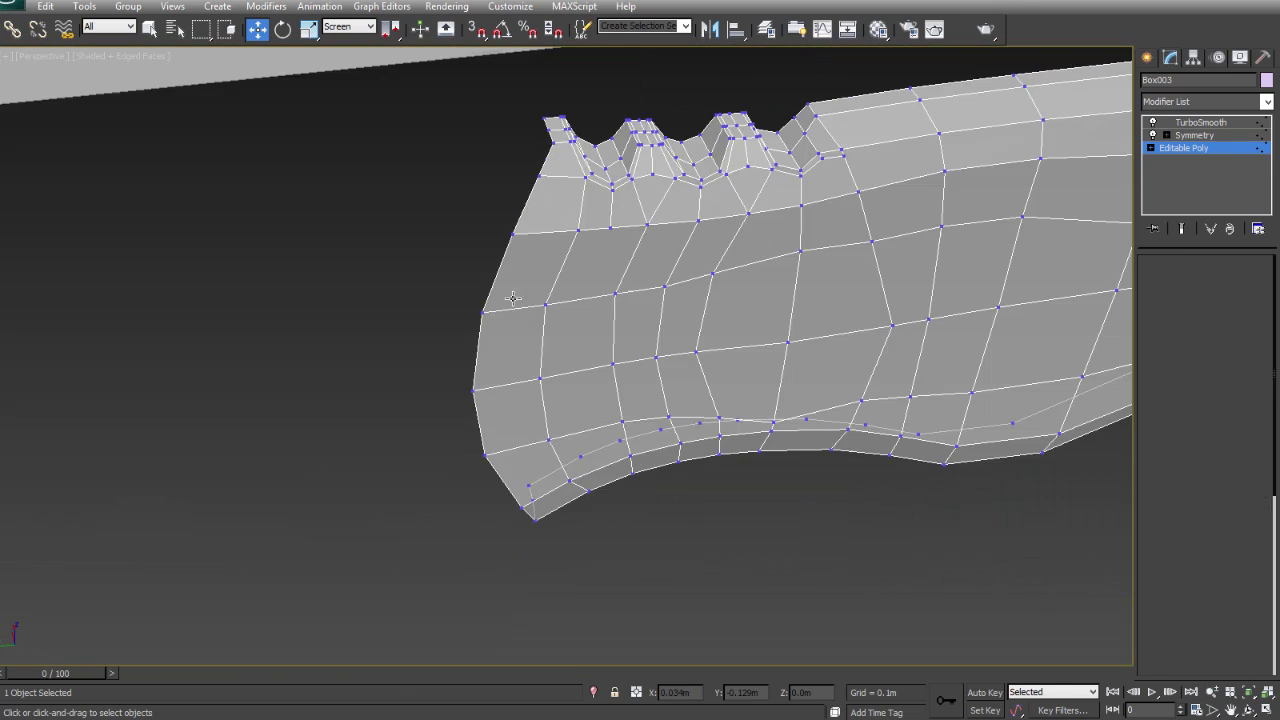
pyautogui.press('2')
pyautogui.doubleClick(604, 250)
pyautogui.keyDown('alt'); pyautogui.moveTo(607, 254); pyautogui.dragTo(610, 440, button='middle'); pyautogui.keyUp('alt')
pyautogui.scroll(-5, 1247, 610)
pyautogui.keyDown('alt'); pyautogui.moveTo(820, 420); pyautogui.dragTo(571, 257, button='middle'); pyautogui.keyUp('alt')
# - Target Weld a stray vertex on the handle onto its neighbour
pyautogui.press('1')
pyautogui.press('2')
pyautogui.press('1')
pyautogui.press('2')
pyautogui.rightClick(955, 354)
pyautogui.press('1')
pyautogui.press('4')
pyautogui.press('w')
pyautogui.press('1')
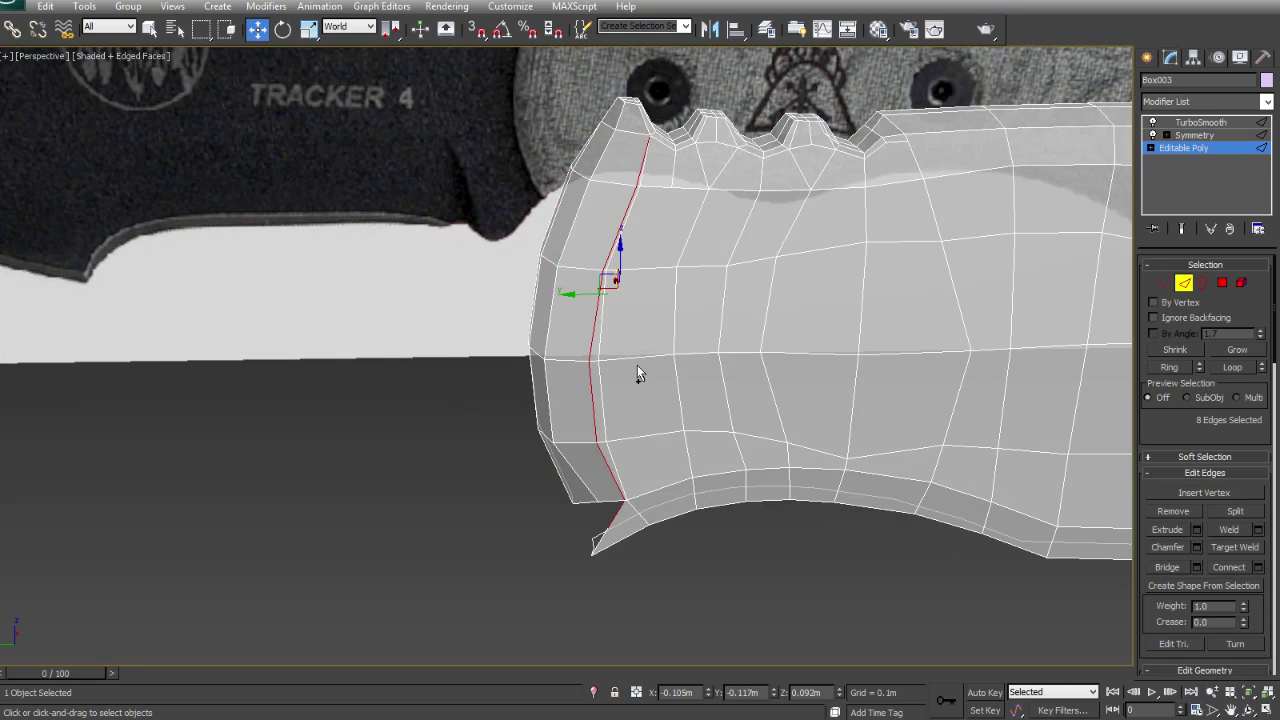
pyautogui.rightClick(671, 372)
pyautogui.click(637, 130)
pyautogui.hotkey('ctrl', 'w')
# - Align the handle's lower front corner vertex with the reference in the Left view
pyautogui.keyDown('alt'); pyautogui.moveTo(655, 255); pyautogui.dragTo(630, 452, button='middle'); pyautogui.keyUp('alt')
pyautogui.press('w')
pyautogui.press('l')
pyautogui.hotkey('shift', 'z')
pyautogui.press('l')
pyautogui.scroll(2, 422, 372)
pyautogui.click(424, 372)
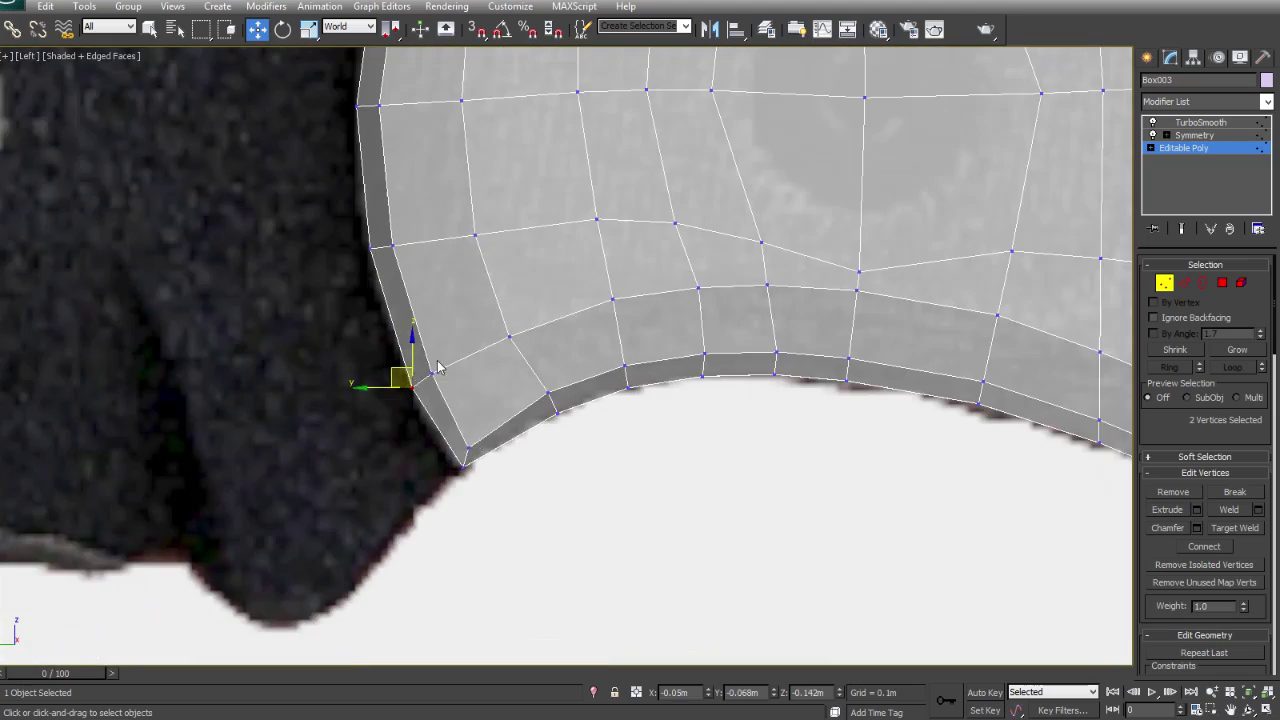
pyautogui.hotkey('shift', 'z')
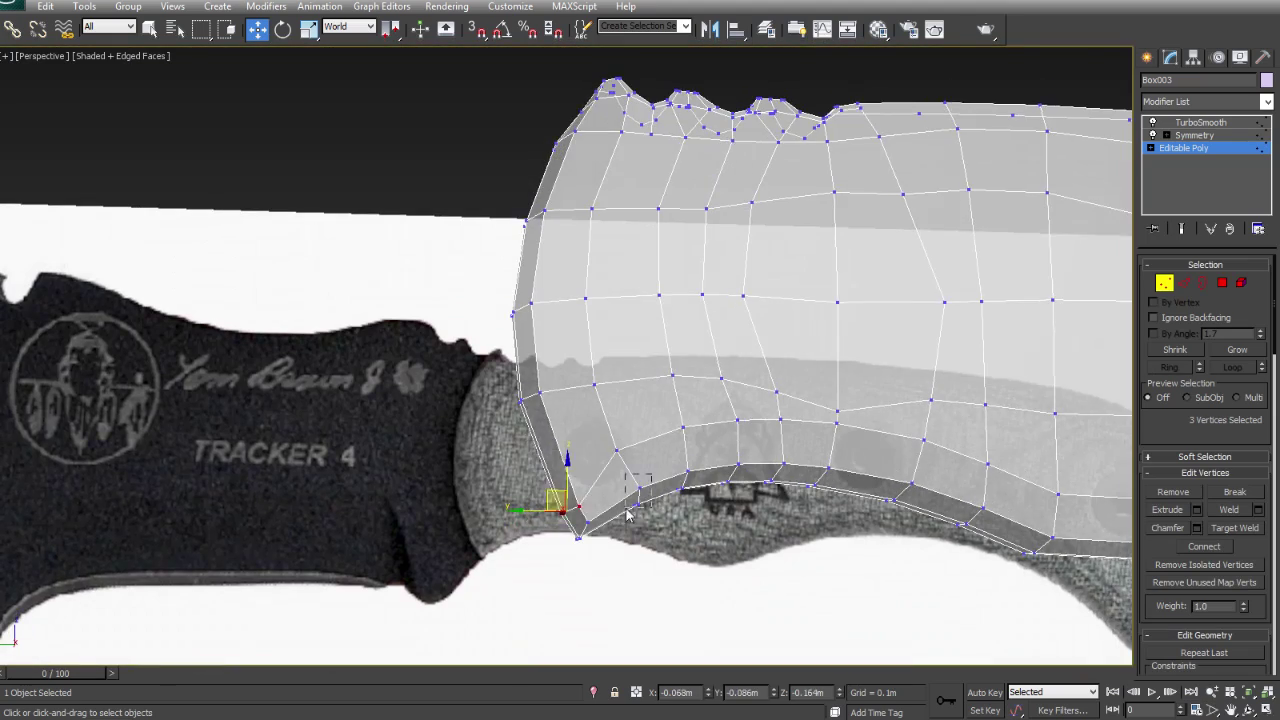
pyautogui.hotkey('shift', 'z')
pyautogui.hotkey('shift', 'z')
pyautogui.hotkey('shift', 'z')
pyautogui.hotkey('shift', 'z')
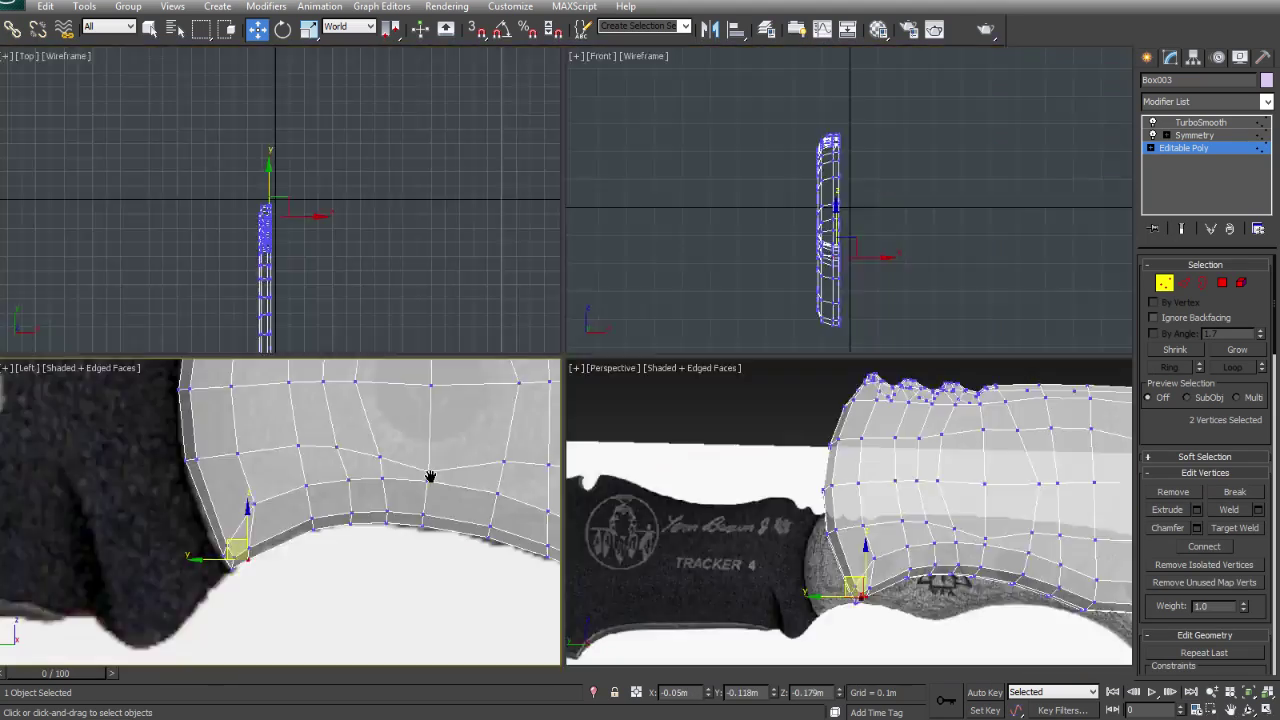
pyautogui.click(878, 380)
pyautogui.hotkey('shift', 'y')
pyautogui.hotkey('shift', 'y')
pyautogui.click(463, 392)
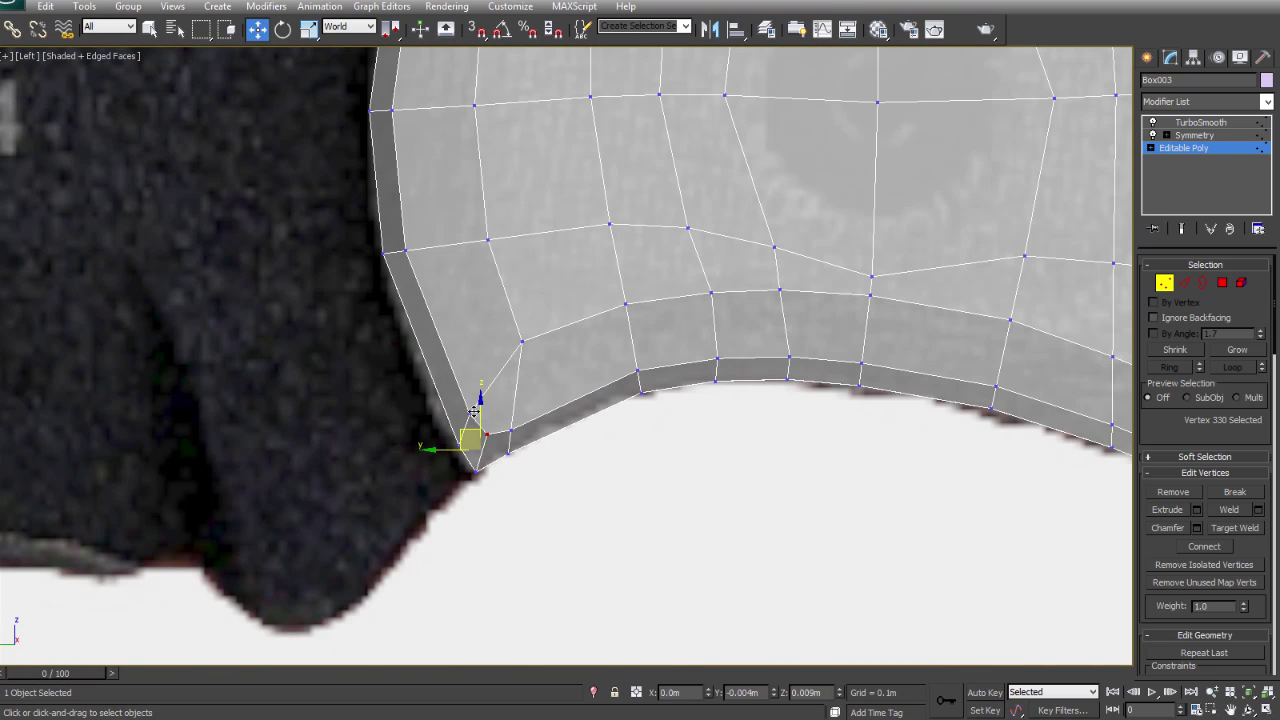
pyautogui.scroll(-4, 500, 425)
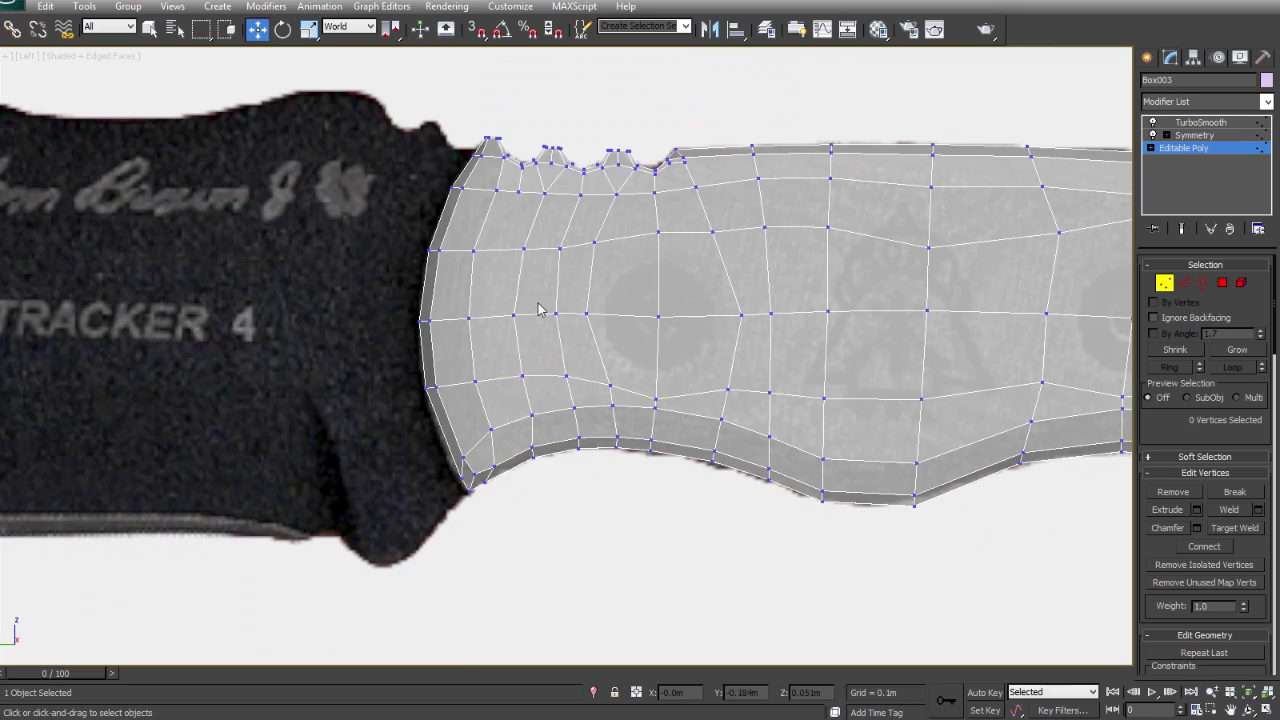
pyautogui.hotkey('shift', 'z')
pyautogui.hotkey('shift', 'z')
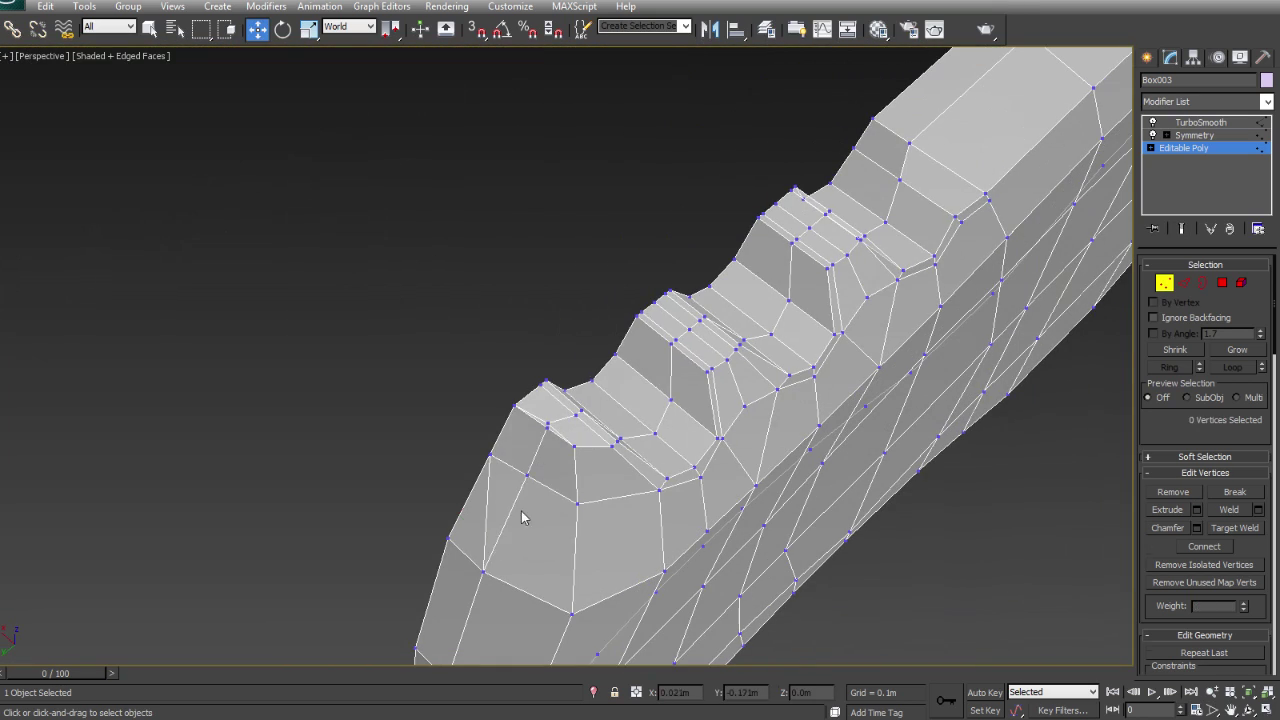
# - Select the spine notch vertices against the reference, undoing the last unwanted changes
pyautogui.press('1')
pyautogui.hotkey('shift', 'z')
pyautogui.hotkey('shift', 'z')
pyautogui.hotkey('shift', 'y')
pyautogui.hotkey('shift', 'z')
pyautogui.hotkey('shift', 'z')
pyautogui.hotkey('shift', 'z')
pyautogui.click(335, 347)
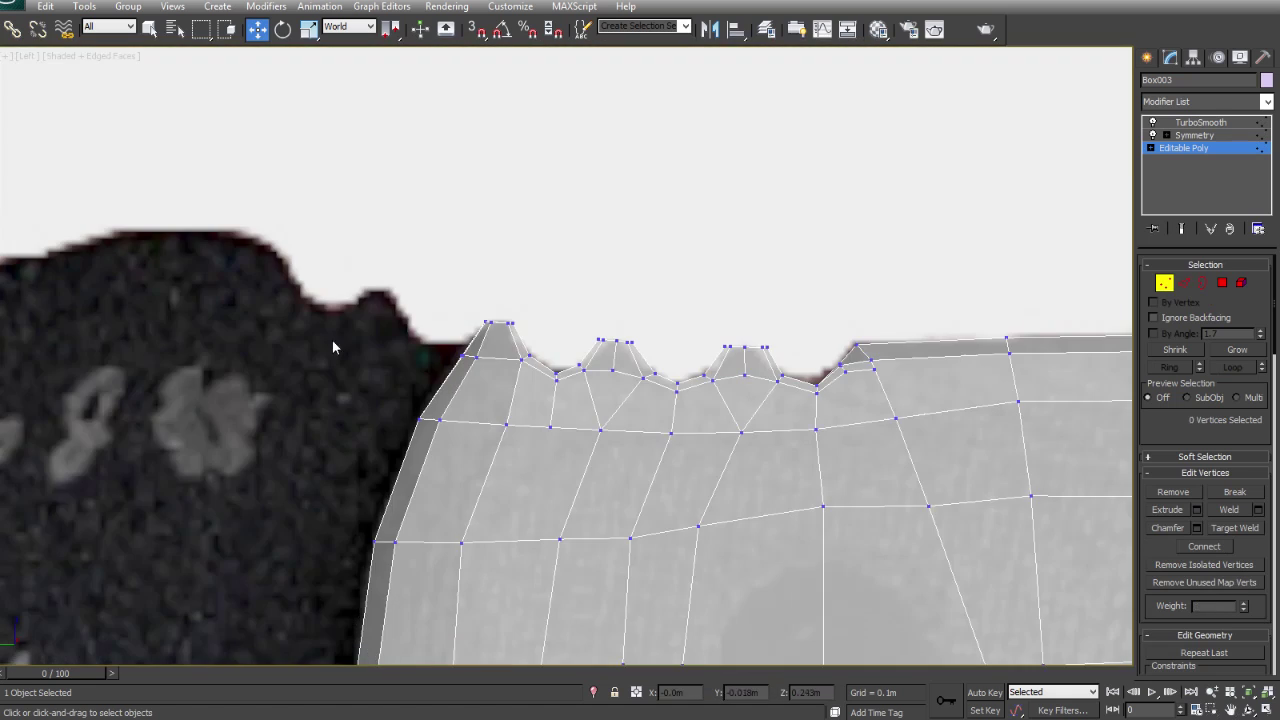
pyautogui.hotkey('shift', 'z')
pyautogui.keyDown('ctrl'); pyautogui.click(468, 370); pyautogui.keyUp('ctrl')
pyautogui.hotkey('shift', 'z')
pyautogui.scroll(3, 778, 474)
pyautogui.hotkey('shift', 'z')
pyautogui.hotkey('ctrl', 'z')
pyautogui.hotkey('shift', 'z')
pyautogui.hotkey('ctrl', 'z')
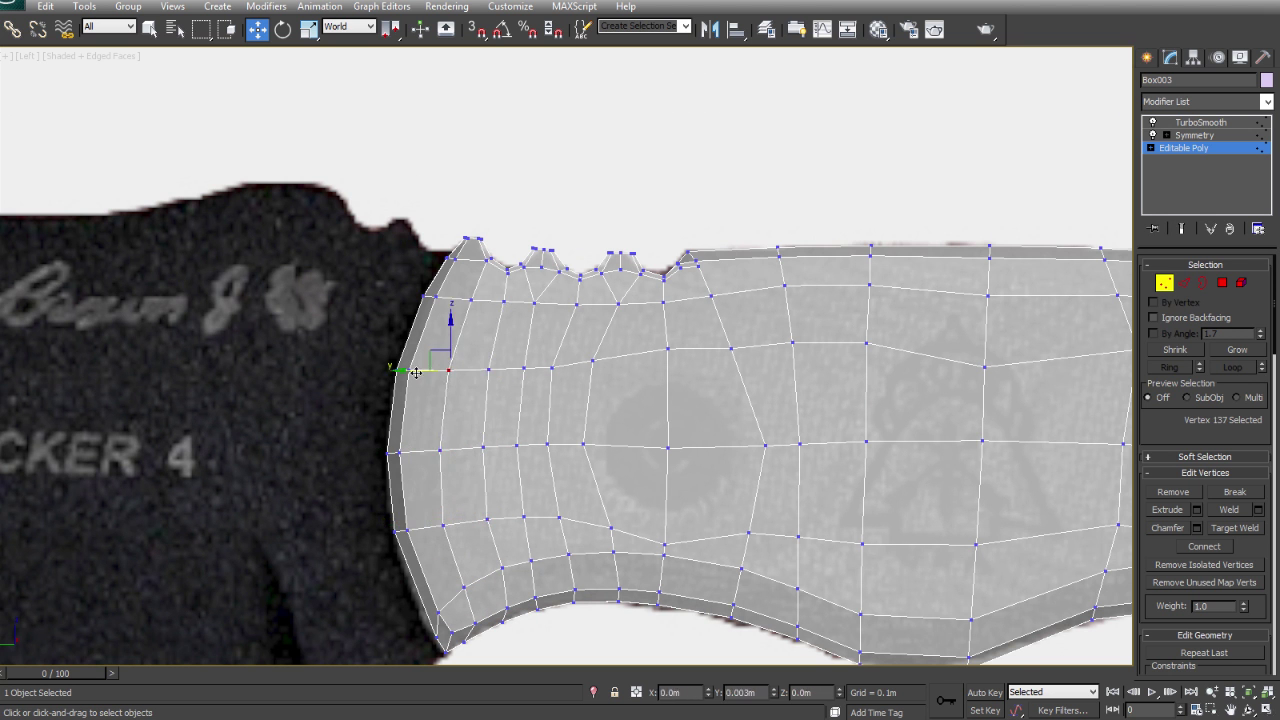
pyautogui.hotkey('shift', 'z')
pyautogui.hotkey('shift', 'z')
# - Make the four faces a regular octagon sized to the reference photo's screw
pyautogui.hotkey('ctrl', 'z')
pyautogui.hotkey('ctrl', 'z')
pyautogui.hotkey('ctrl', 'y')
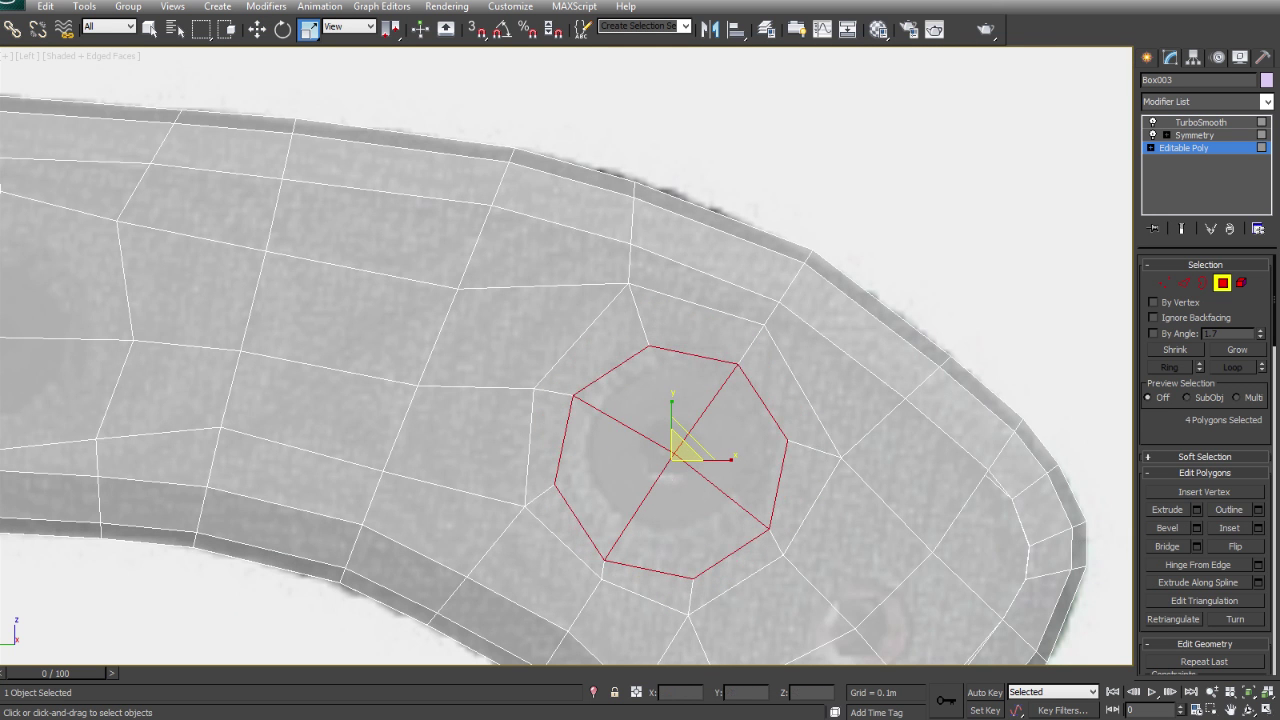
pyautogui.hotkey('alt', 'Tab')
pyautogui.scroll(4, 521, 461)
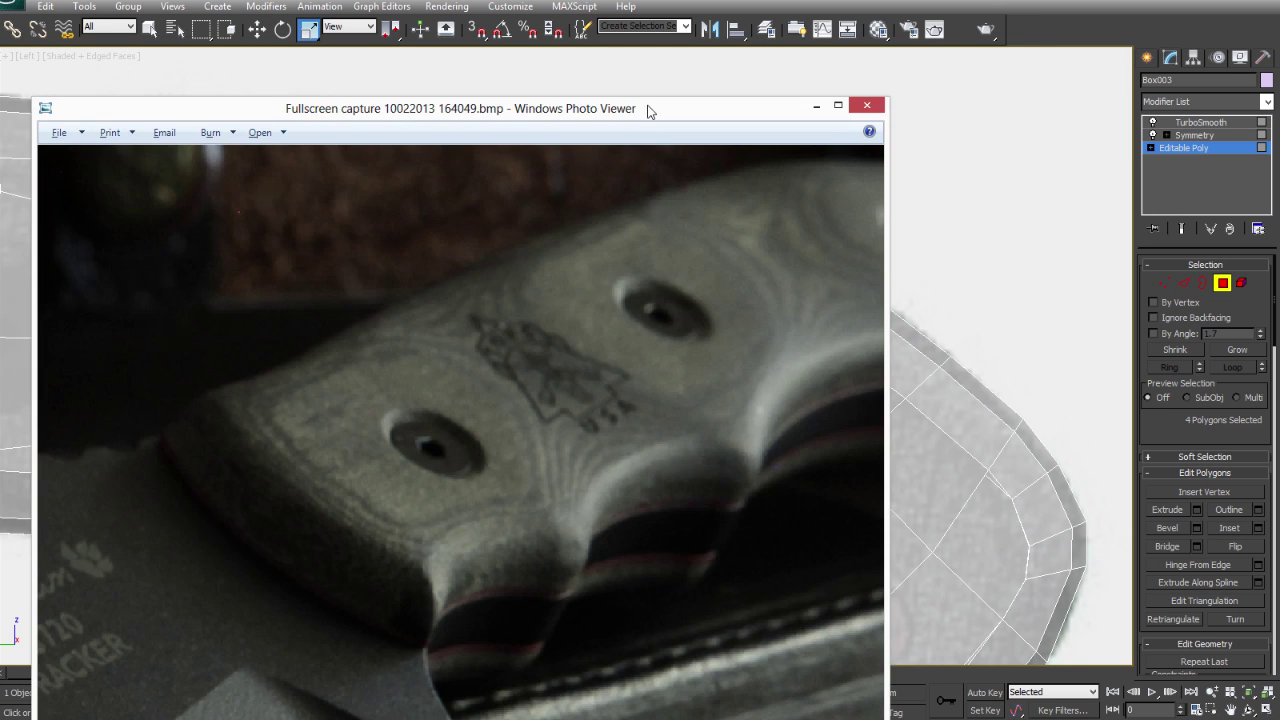
pyautogui.moveTo(649, 113); pyautogui.dragTo(5, 120)
pyautogui.moveTo(678, 440); pyautogui.dragTo(676, 445)
pyautogui.press('w')
pyautogui.press('p')
pyautogui.keyDown('alt'); pyautogui.moveTo(676, 445); pyautogui.dragTo(686, 323, button='middle'); pyautogui.keyUp('alt')
# - Inset the octagon, push it down into a recess, then inset the recessed faces again
pyautogui.press('i')
pyautogui.rightClick(636, 385)
pyautogui.press('r')
pyautogui.press('l')
pyautogui.press('w')
pyautogui.press('p')
pyautogui.moveTo(569, 388); pyautogui.dragTo(575, 425)
pyautogui.rightClick(577, 424)
pyautogui.click(651, 386)
pyautogui.moveTo(651, 386); pyautogui.dragTo(651, 391)
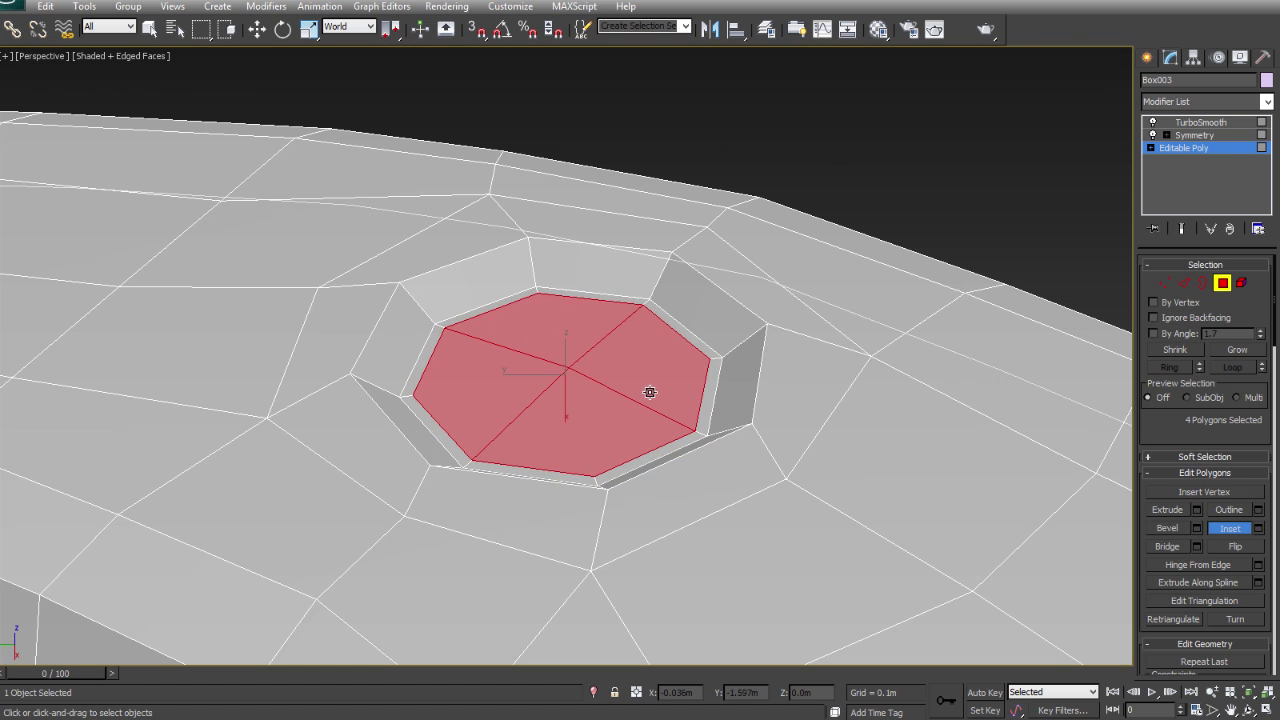
# - Chamfer the recess's border edge loop and check the smoothed result
pyautogui.click(771, 390)
pyautogui.press('2')
pyautogui.rightClick(866, 312)
pyautogui.click(723, 408)
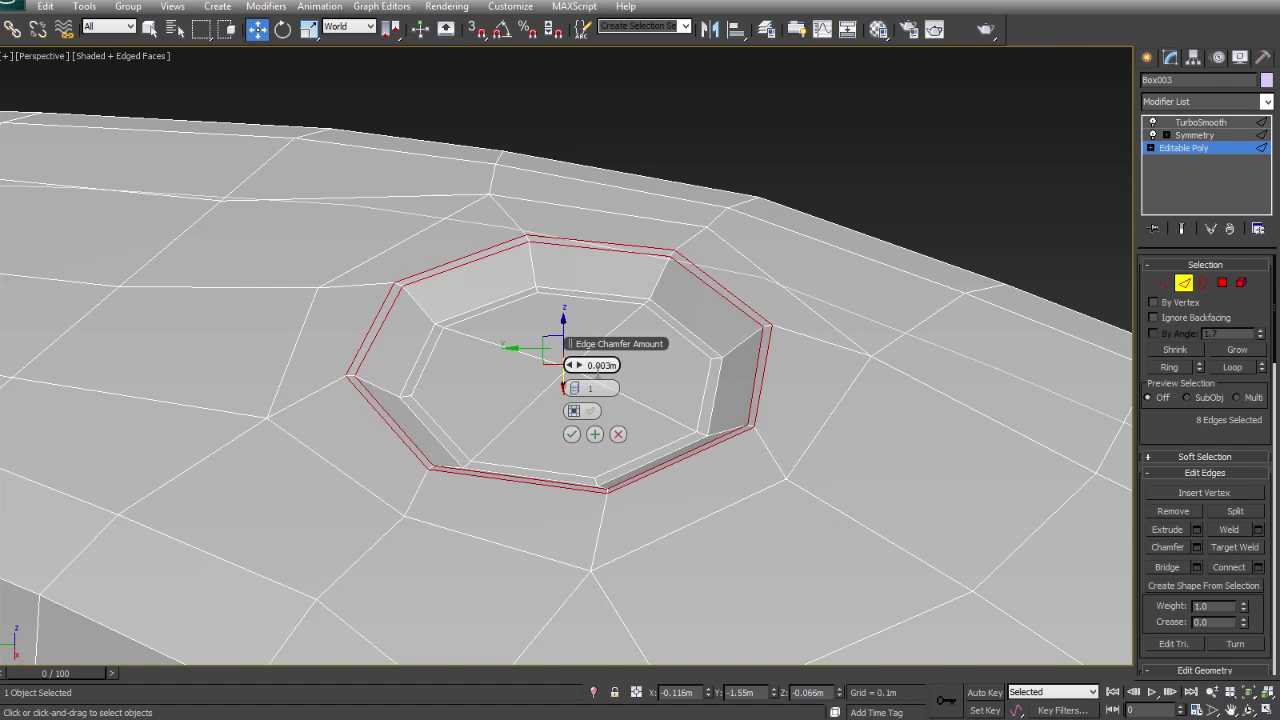
pyautogui.hotkey('ctrl', 'e')
pyautogui.press('F4')
pyautogui.press('l')
pyautogui.click(572, 433)
pyautogui.hotkey('ctrl', 'e')
pyautogui.press('F4')
pyautogui.scroll(6, 616, 300)
# - Target Weld a stray vertex beside the socket onto its neighbour
pyautogui.press('1')
pyautogui.click(611, 185)
pyautogui.hotkey('ctrl', 'w')
pyautogui.moveTo(607, 184); pyautogui.dragTo(613, 178)
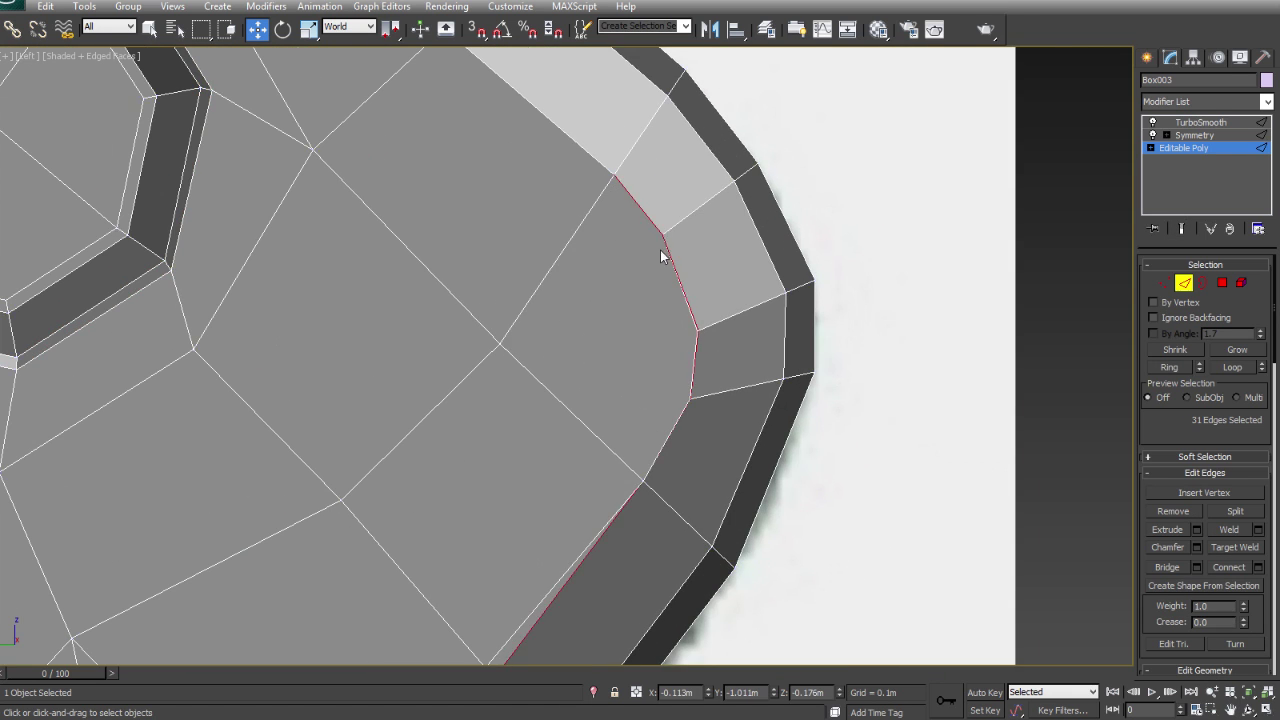
pyautogui.press('2')
pyautogui.scroll(-5, 729, 314)
pyautogui.scroll(5, 678, 288)
pyautogui.press('1')
pyautogui.click(659, 183)
pyautogui.click(689, 349)
pyautogui.scroll(-3, 591, 341)
pyautogui.hotkey('ctrl', 'w')
# - Weld vertices around the socket onto the lower and upper rims
pyautogui.click(403, 515)
pyautogui.click(362, 505)
pyautogui.click(370, 398)
pyautogui.click(631, 231)
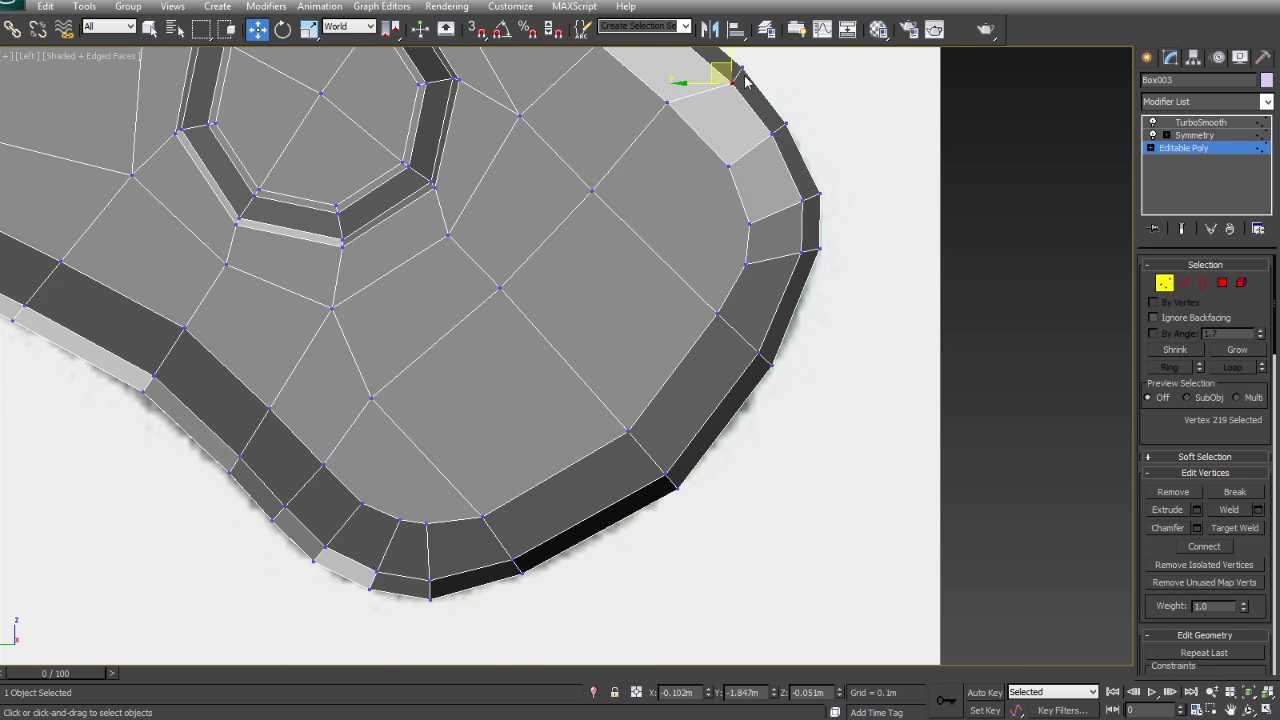
pyautogui.click(731, 83)
pyautogui.moveTo(730, 63); pyautogui.dragTo(745, 135, button='middle')
# - Cut a new edge from the socket to the lower rim and nudge vertices into even quads
pyautogui.click(462, 308)
pyautogui.click(347, 381)
pyautogui.click(283, 482)
pyautogui.scroll(-2, 283, 482)
pyautogui.click(362, 487)
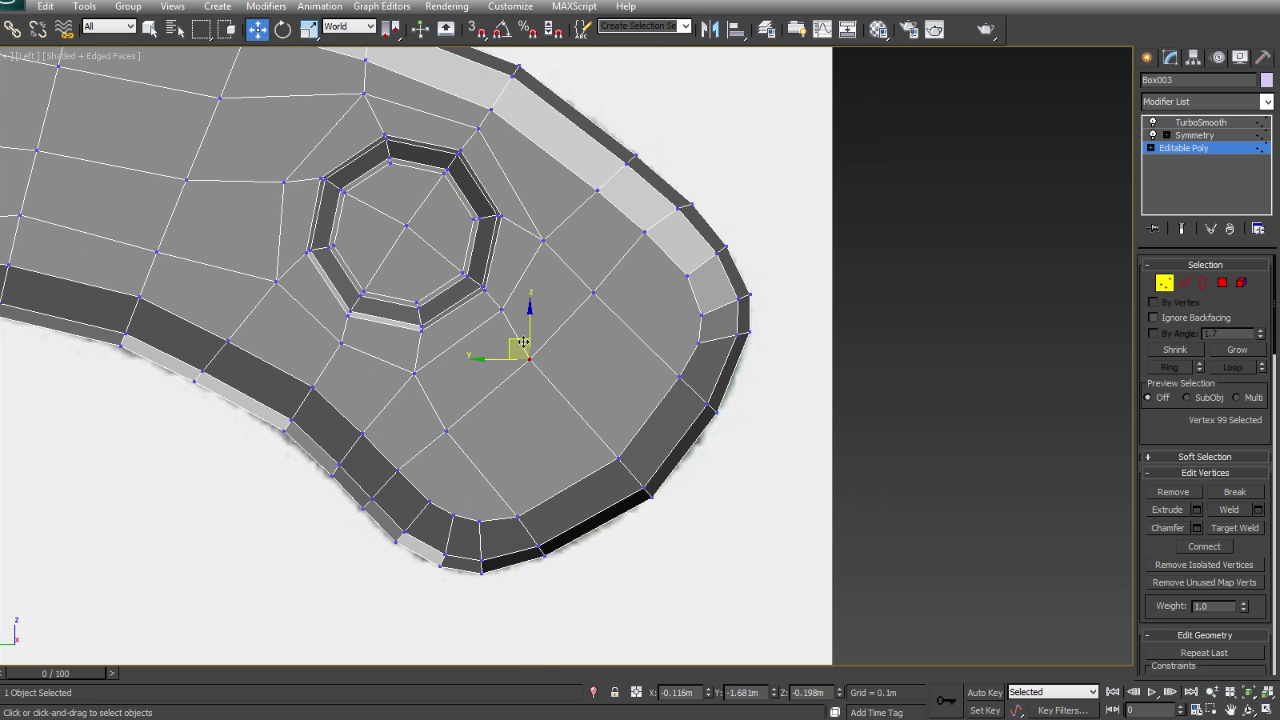
pyautogui.click(611, 329)
pyautogui.press('w')
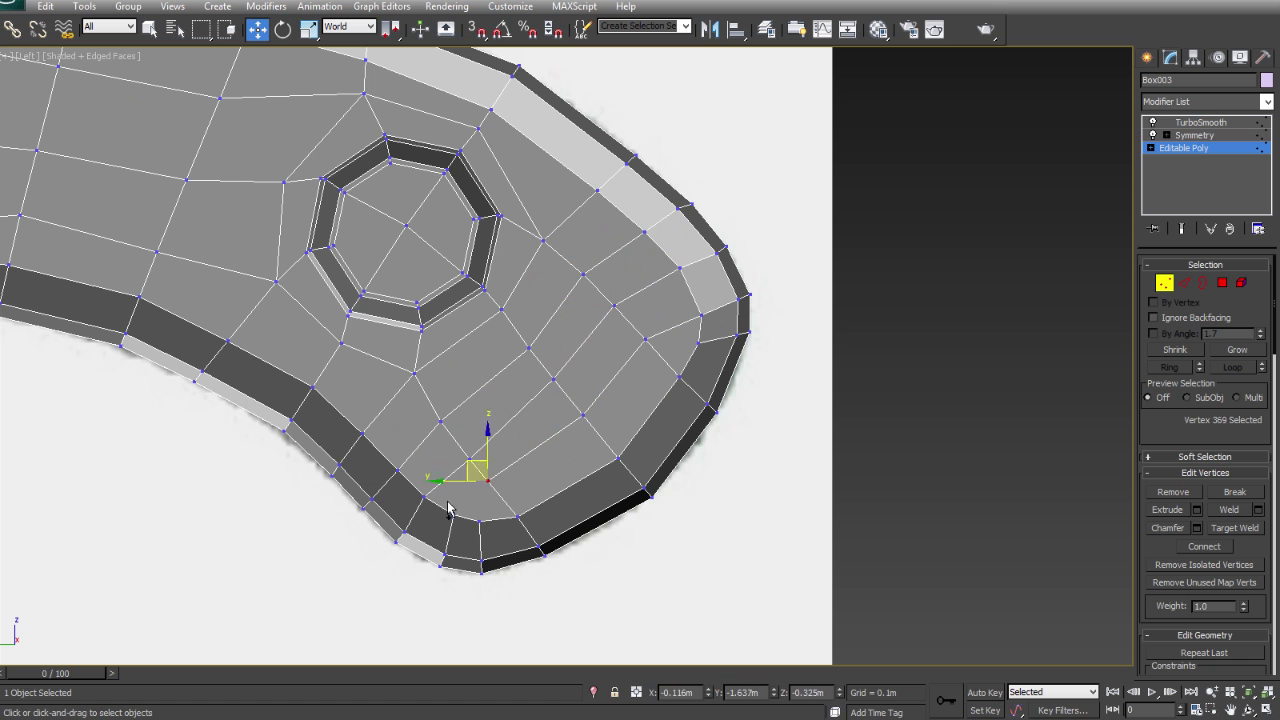
pyautogui.moveTo(700, 316); pyautogui.dragTo(697, 306)
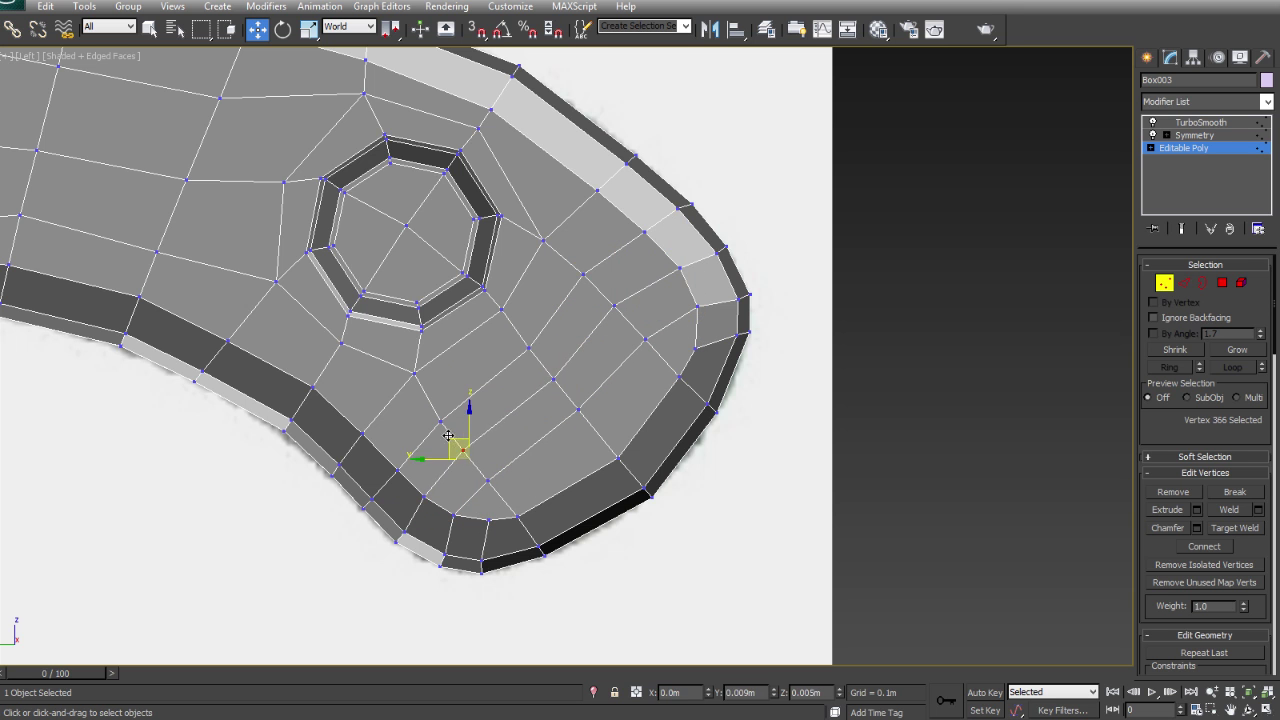
pyautogui.click(591, 185)
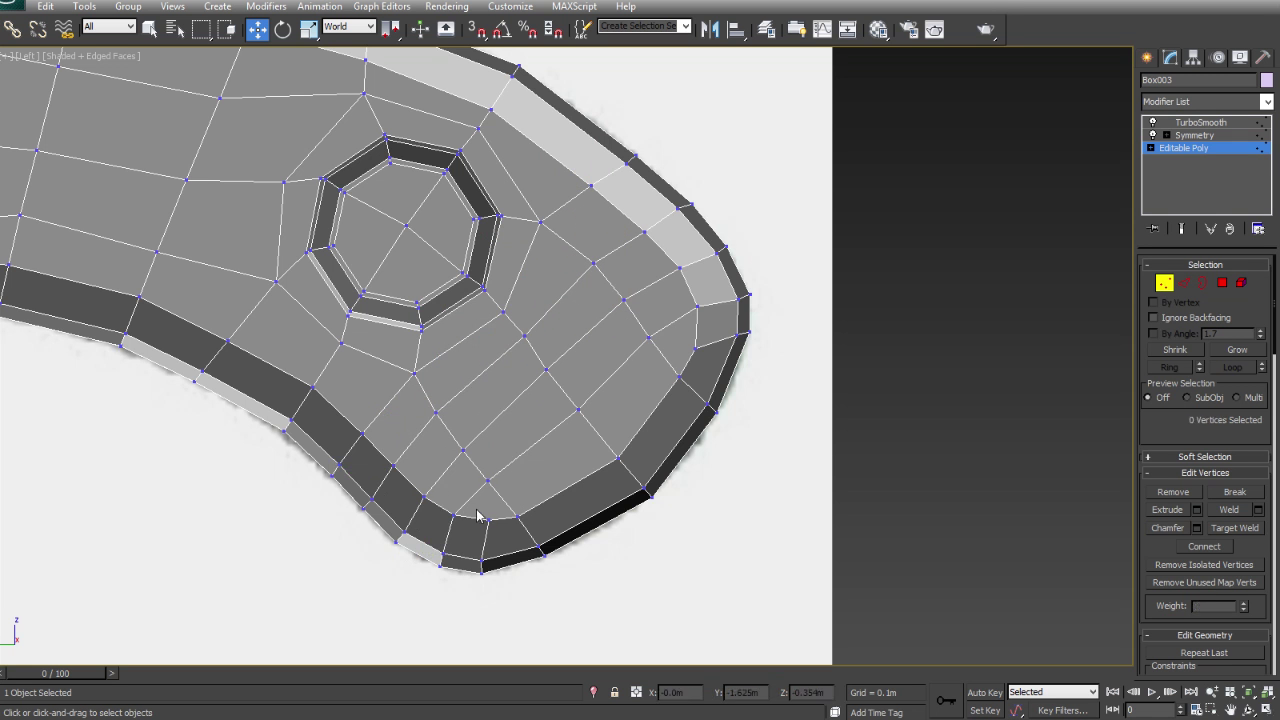
pyautogui.click(608, 452)
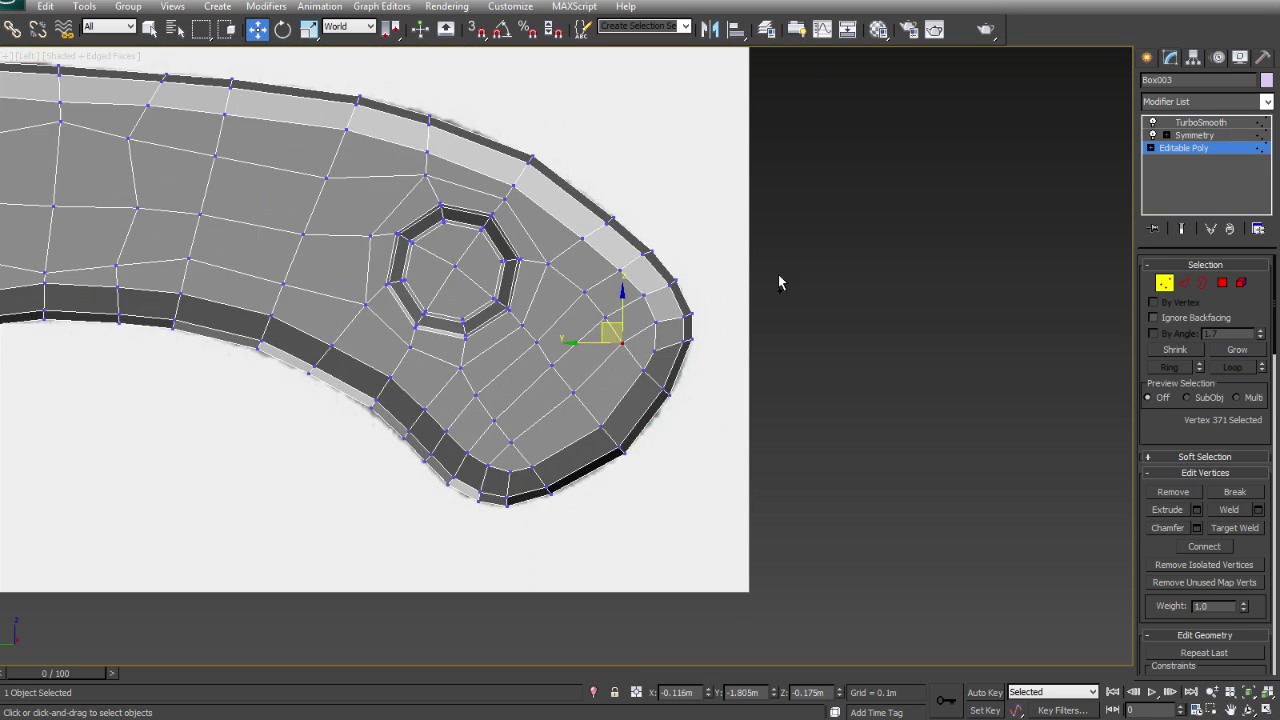
# - Preview the smoothed handle, select lower-handle edge loops and the rear-edge vertex near the socket
pyautogui.press('2')
pyautogui.doubleClick(517, 400)
pyautogui.hotkey('ctrl', 'e')
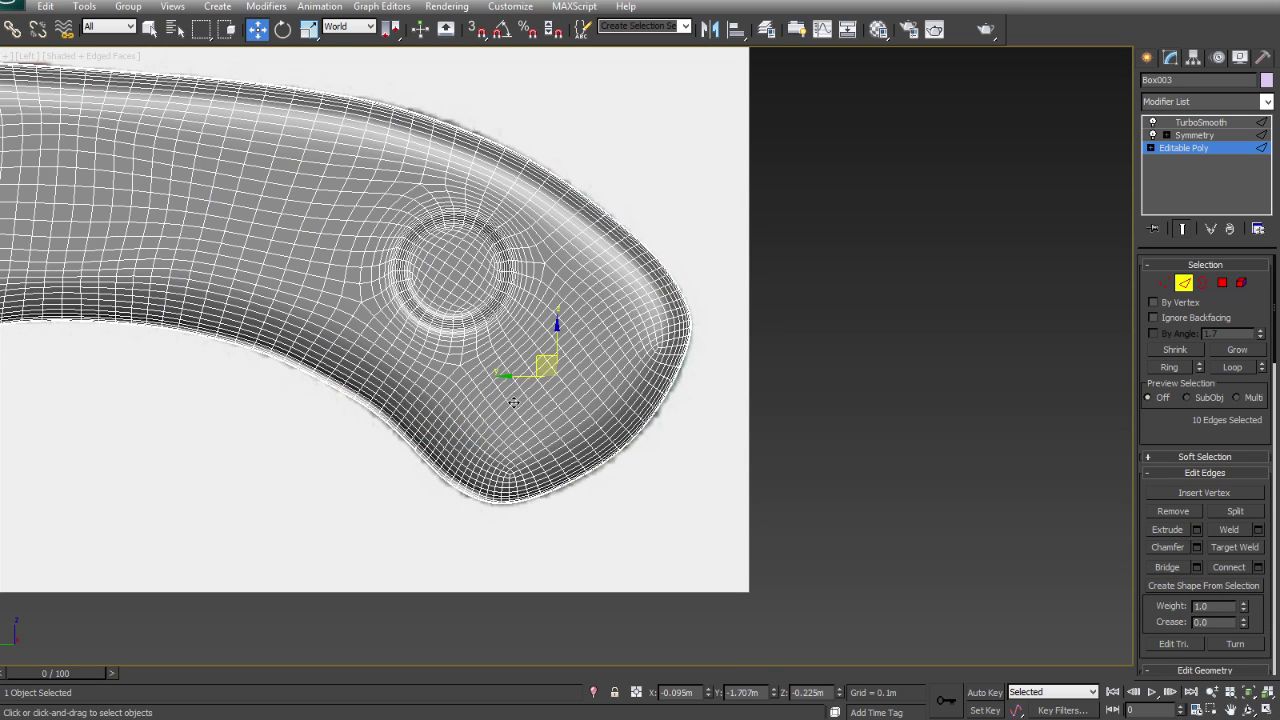
pyautogui.hotkey('ctrl', 'e')
pyautogui.hotkey('ctrl', 'e')
pyautogui.hotkey('ctrl', 'e')
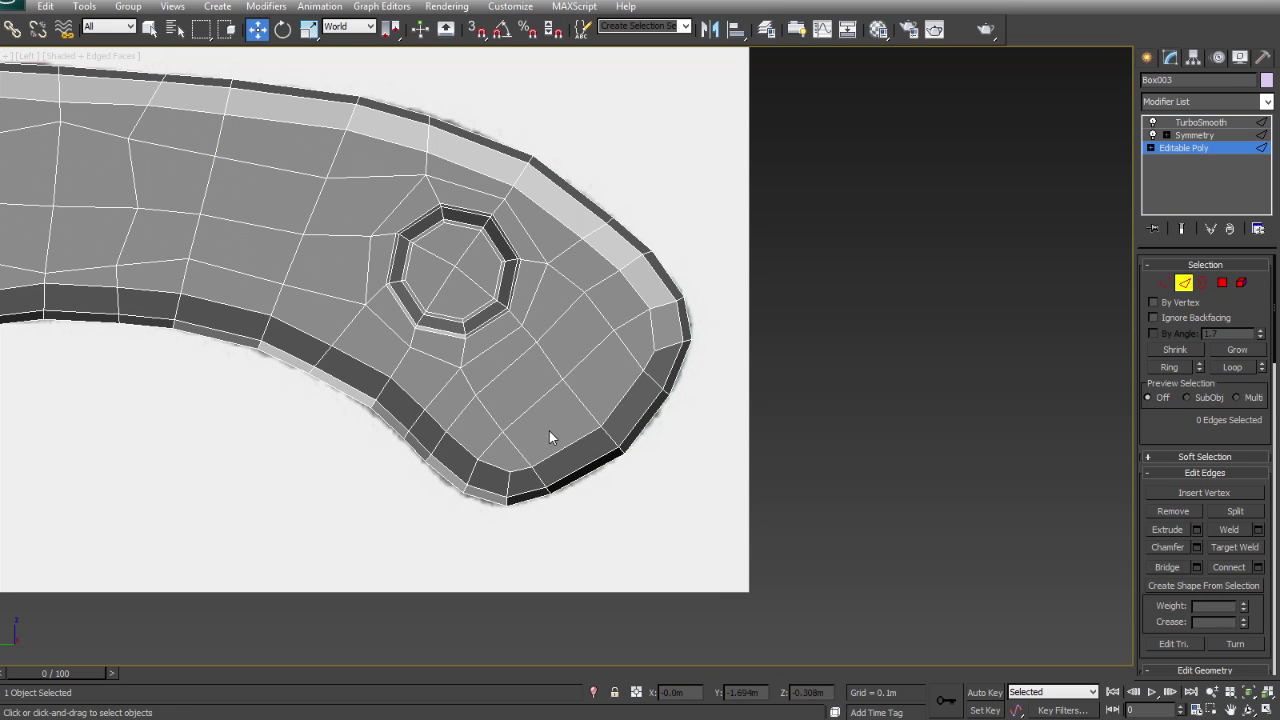
pyautogui.click(517, 359)
pyautogui.doubleClick(517, 359)
pyautogui.press('1')
pyautogui.click(652, 341)
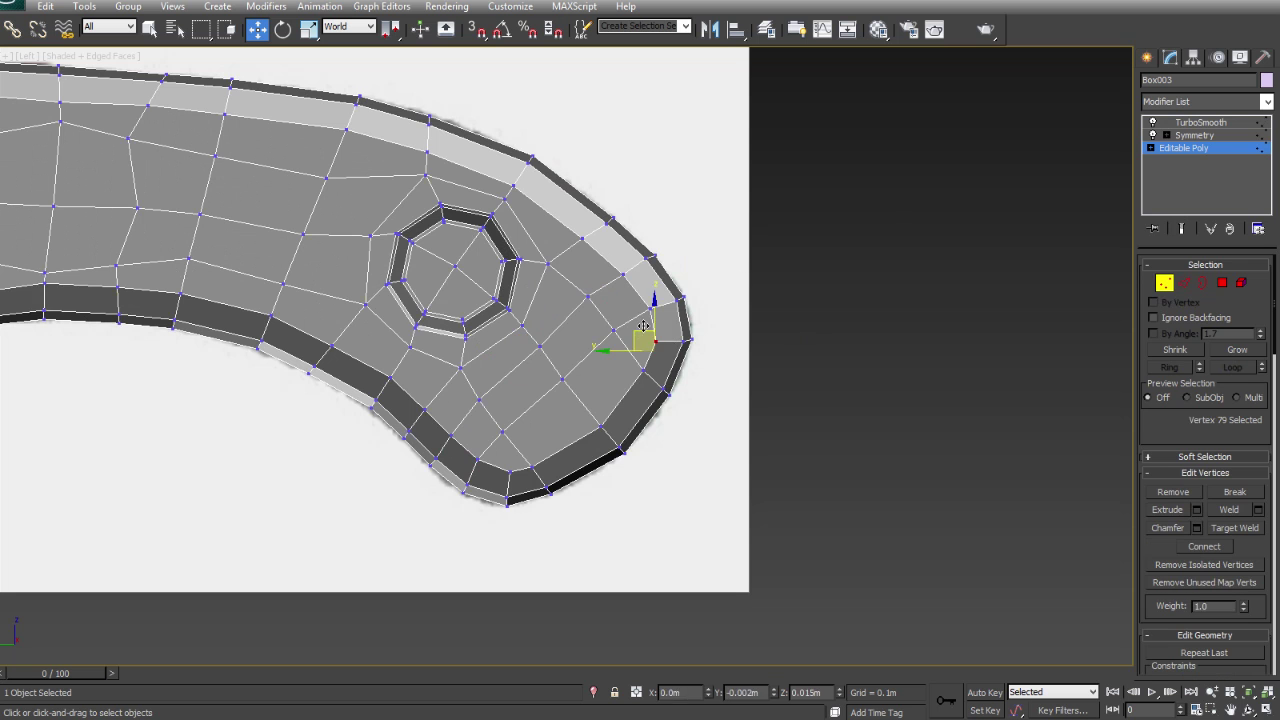
pyautogui.click(738, 404)
pyautogui.scroll(-2, 738, 404)
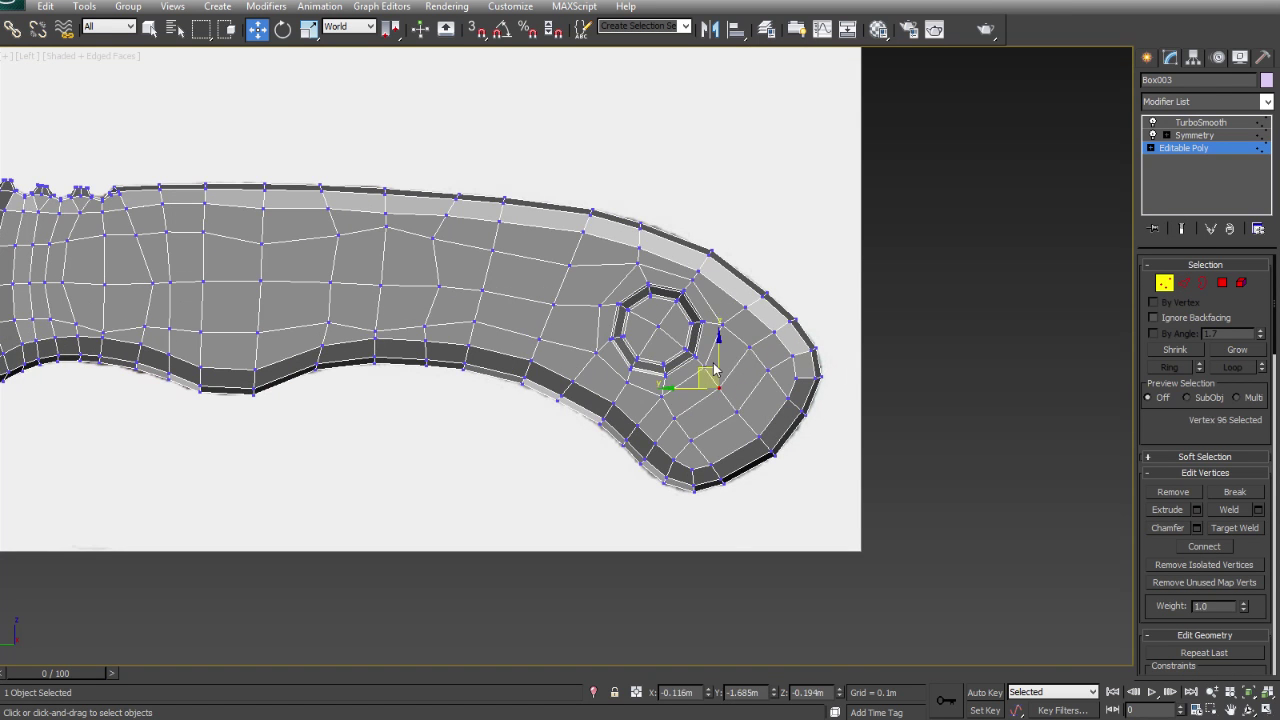
pyautogui.press('4')
pyautogui.scroll(3, 790, 277)
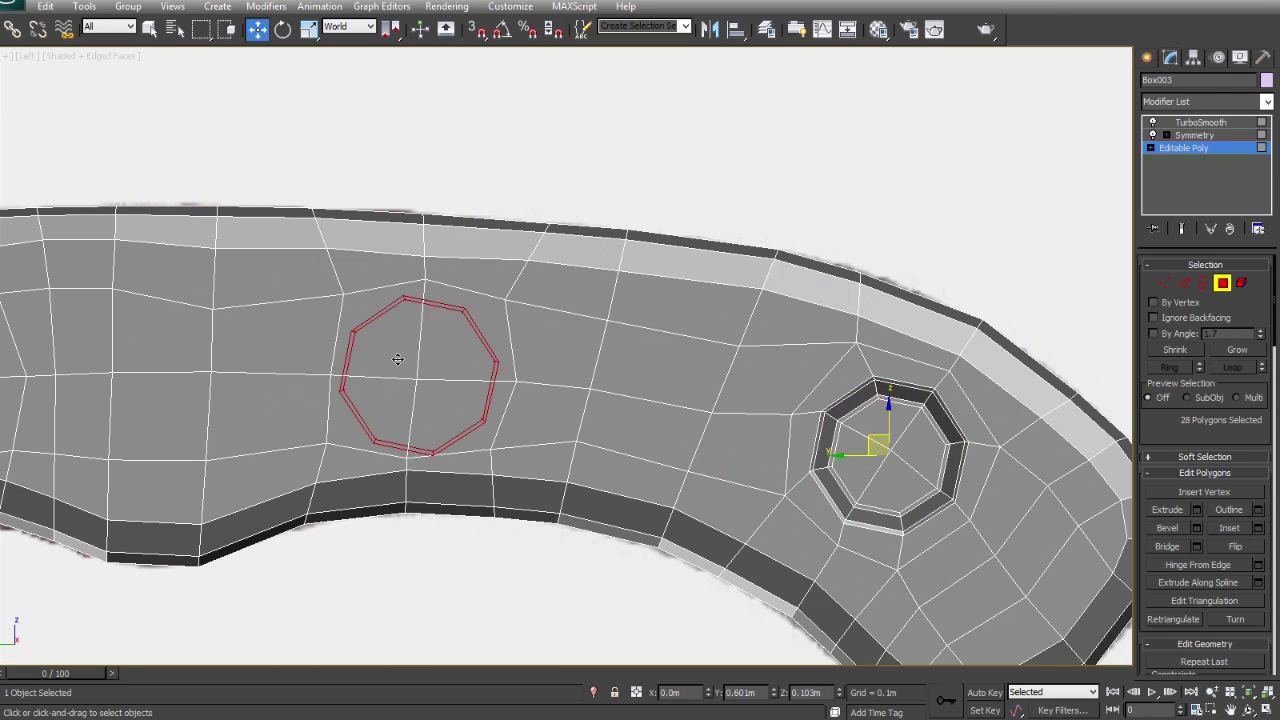
# - Copy the octagon faces forward to the front screw position as a separate element
pyautogui.hotkey('alt', 'x')
pyautogui.scroll(-1, 395, 362)
pyautogui.moveTo(395, 362); pyautogui.dragTo(708, 359, button='middle')
pyautogui.press('e')
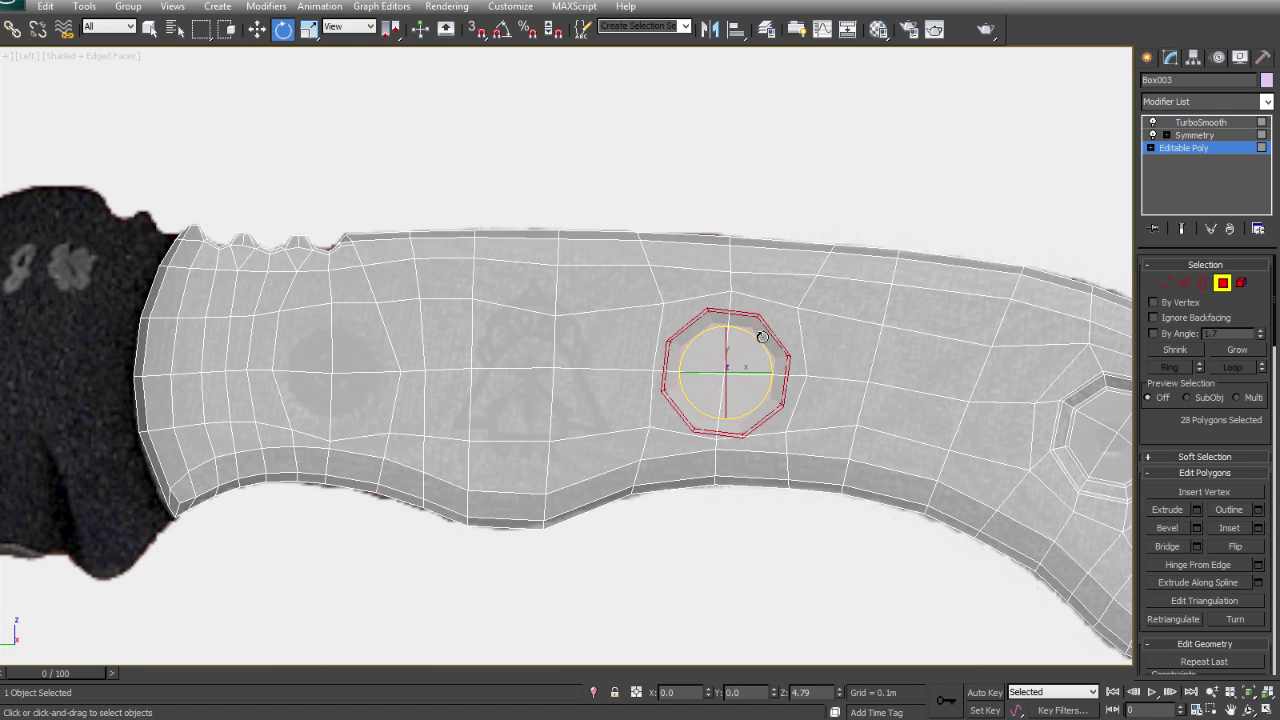
pyautogui.keyDown('shift'); pyautogui.moveTo(712, 356); pyautogui.dragTo(320, 354); pyautogui.keyUp('shift')
pyautogui.press('Return')
pyautogui.scroll(2, 329, 384)
# - Inset the polygons around the forward octagon to form the socket's recessed rim
pyautogui.press('1')
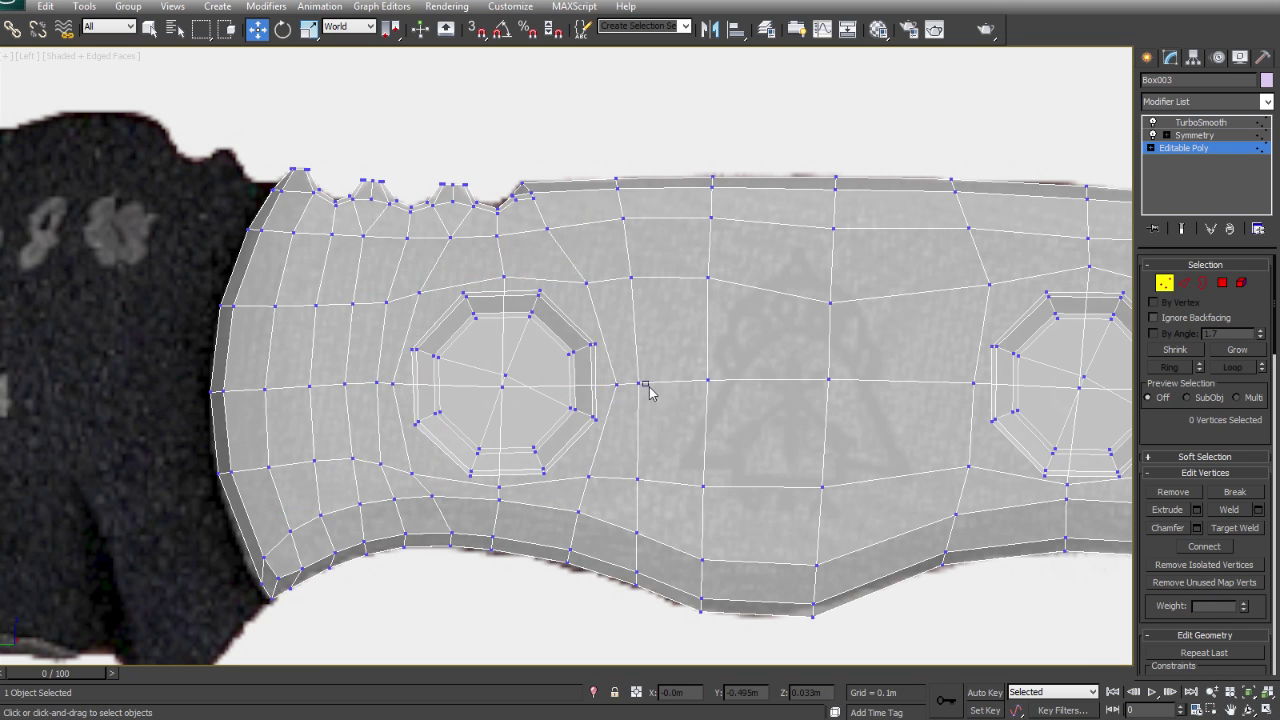
pyautogui.moveTo(640, 381); pyautogui.dragTo(443, 337, button='middle')
pyautogui.click(597, 461)
pyautogui.press('4')
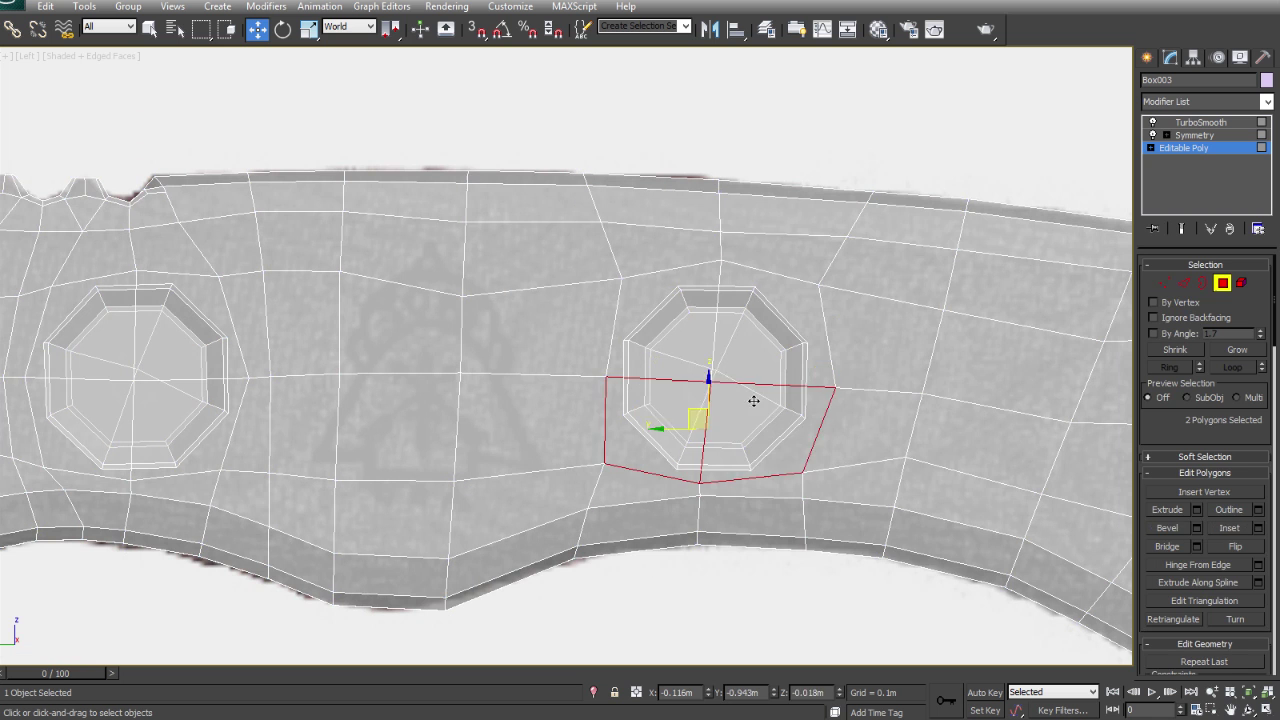
pyautogui.rightClick(787, 405)
pyautogui.click(800, 413)
pyautogui.moveTo(787, 347); pyautogui.dragTo(762, 347, button='middle')
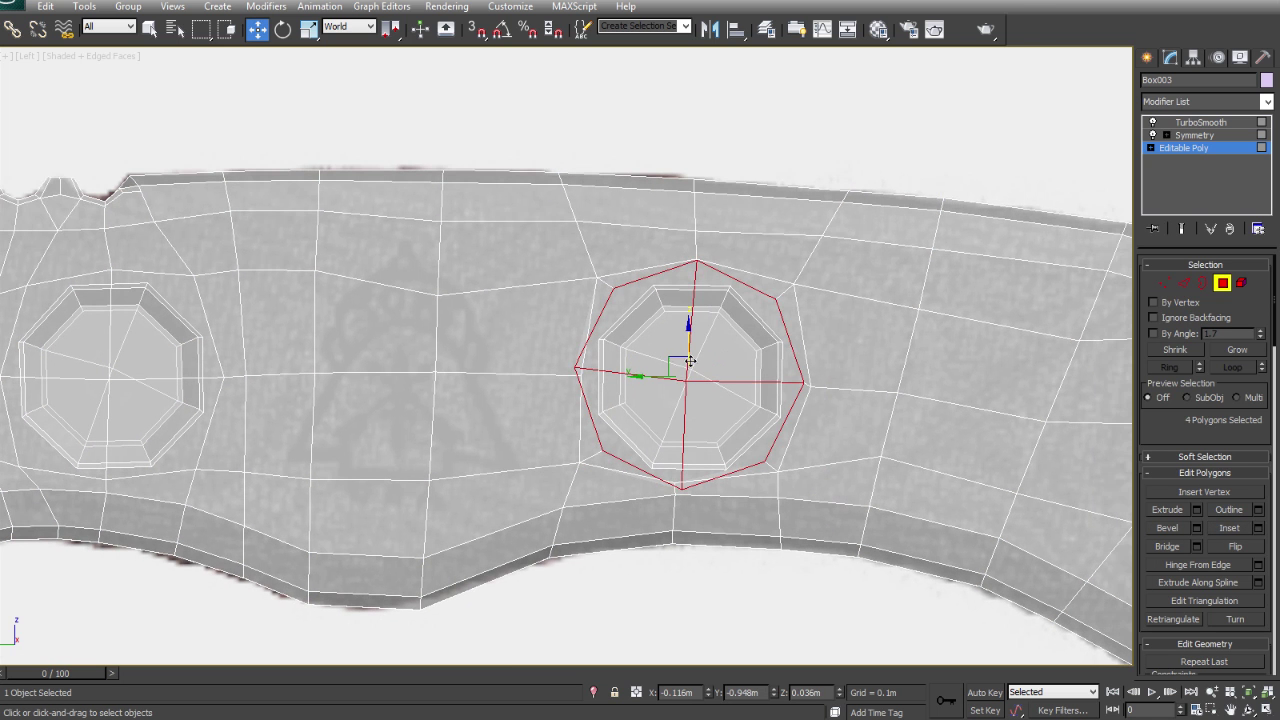
pyautogui.scroll(-5, 540, 362)
pyautogui.scroll(1, 630, 366)
pyautogui.rightClick(803, 331)
pyautogui.click(741, 483)
pyautogui.scroll(3, 737, 382)
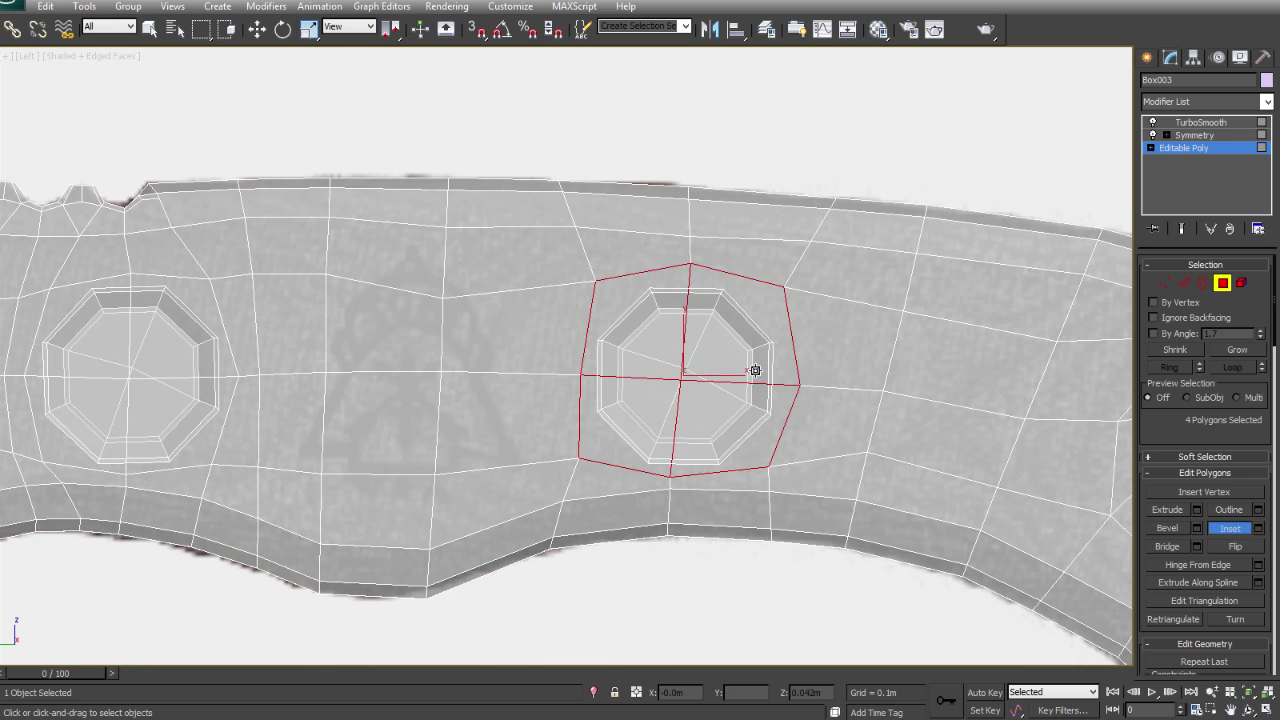
# - Select a polygon by the left octagon and tidy stray vertices around the right socket
pyautogui.click(137, 367)
pyautogui.moveTo(168, 429); pyautogui.dragTo(368, 409, button='middle')
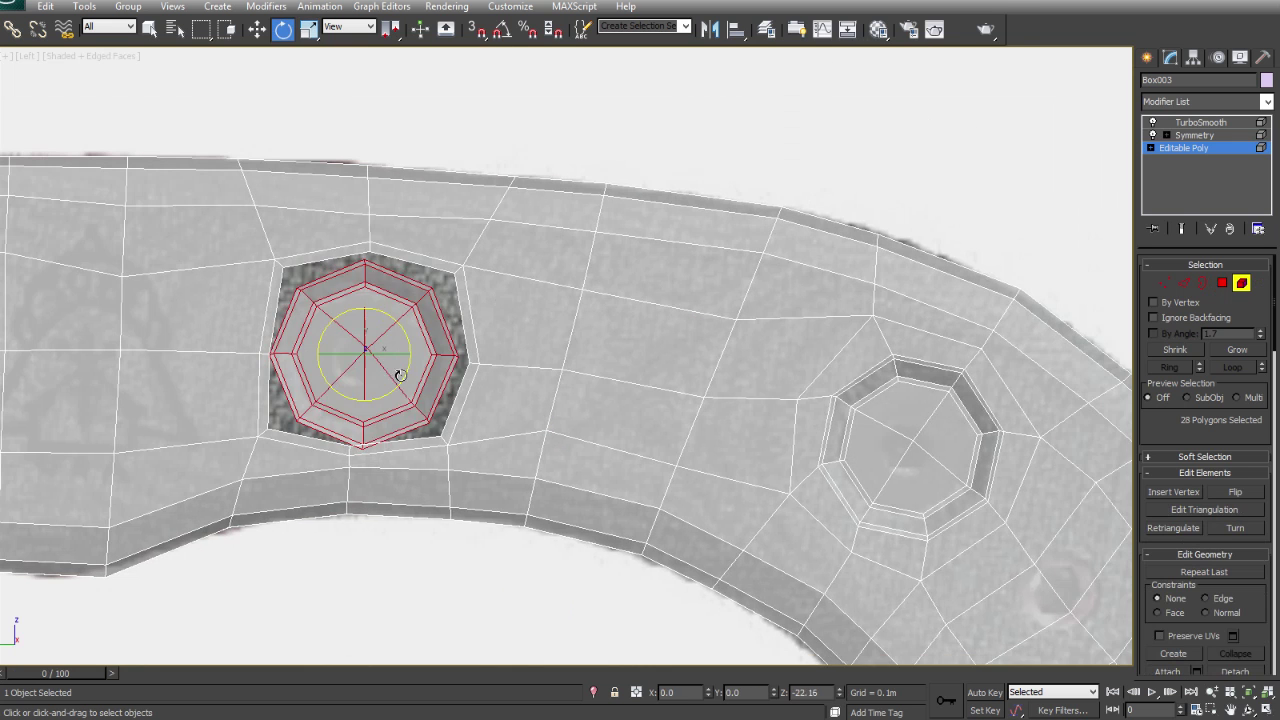
pyautogui.press('1')
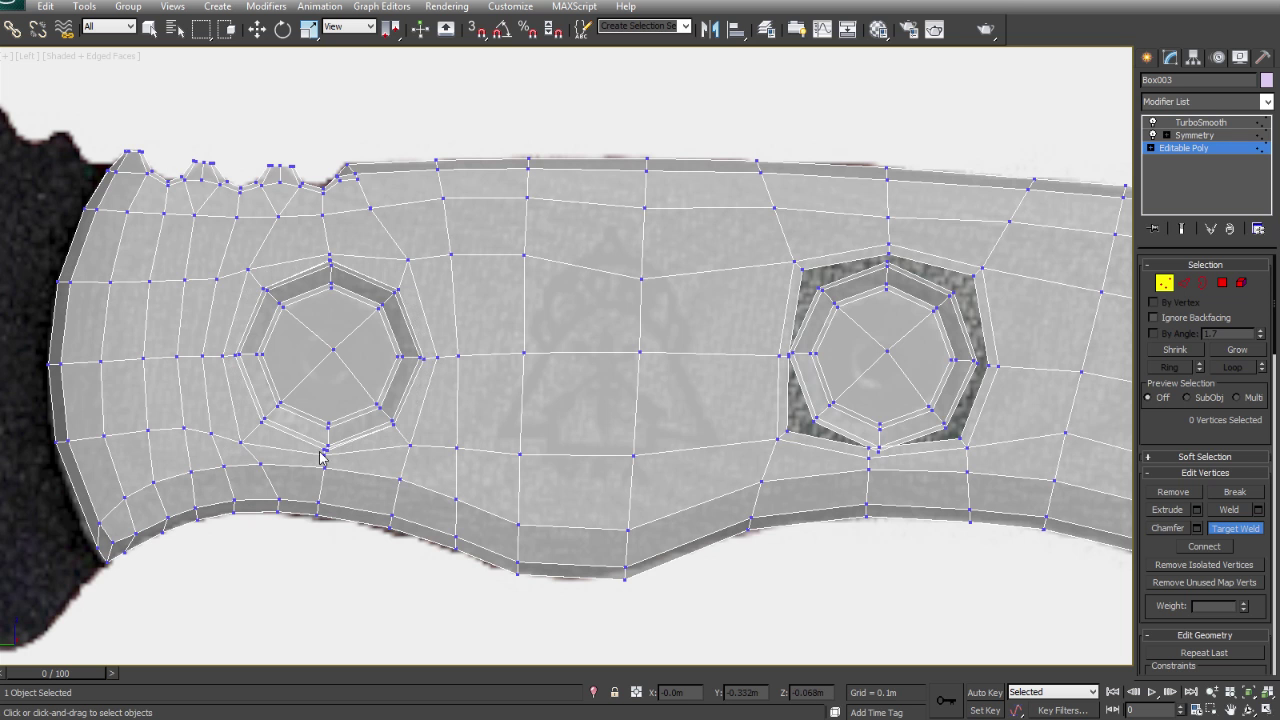
pyautogui.moveTo(325, 450); pyautogui.dragTo(385, 514, button='middle')
pyautogui.scroll(4, 268, 295)
pyautogui.scroll(-4, 666, 357)
pyautogui.scroll(2, 666, 357)
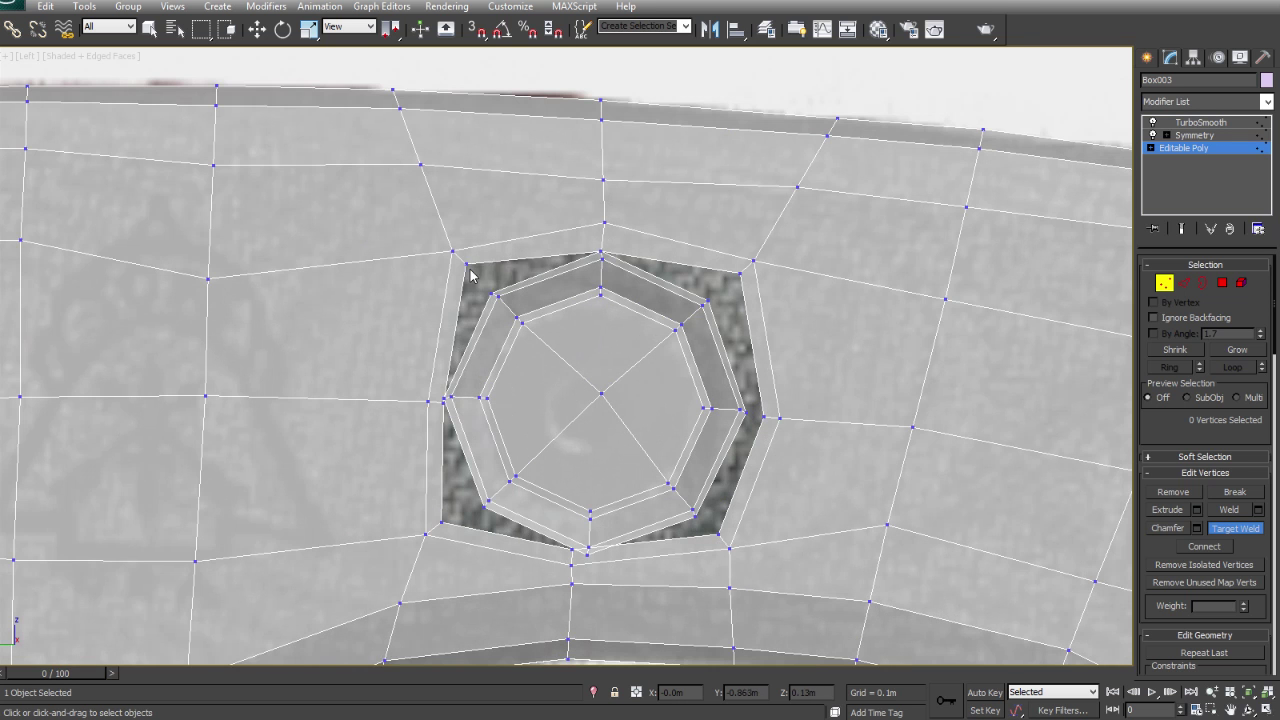
pyautogui.hotkey('alt', 'w')
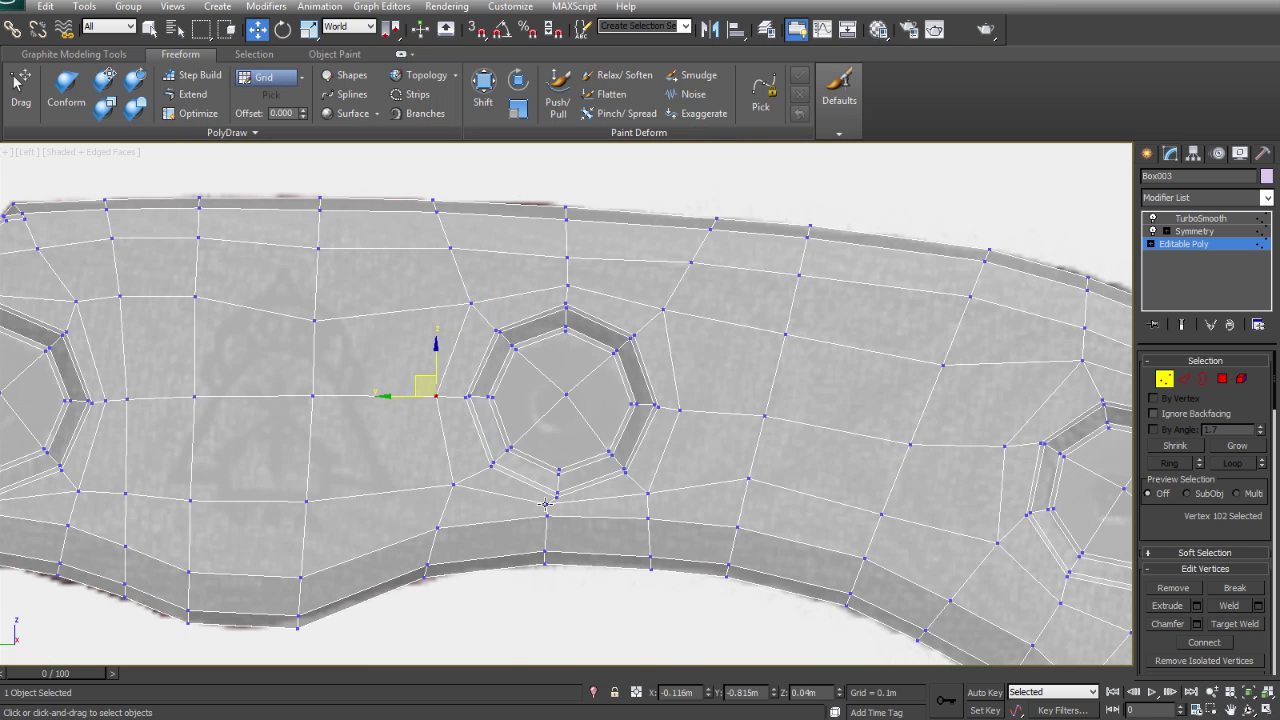
# - Adjust a vertex by the lower-left octagon and set the handle's wireframe colour to white
pyautogui.scroll(-3, 649, 494)
pyautogui.scroll(2, 640, 371)
pyautogui.click(179, 472)
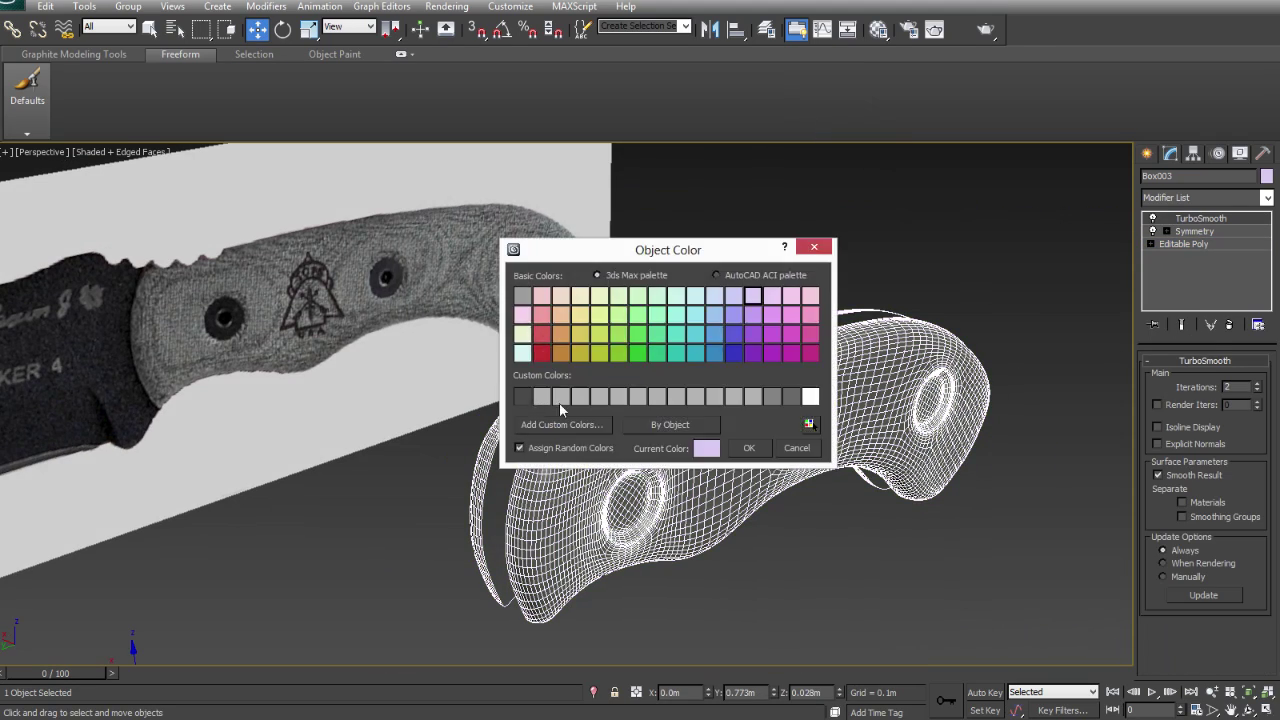
pyautogui.click(749, 446)
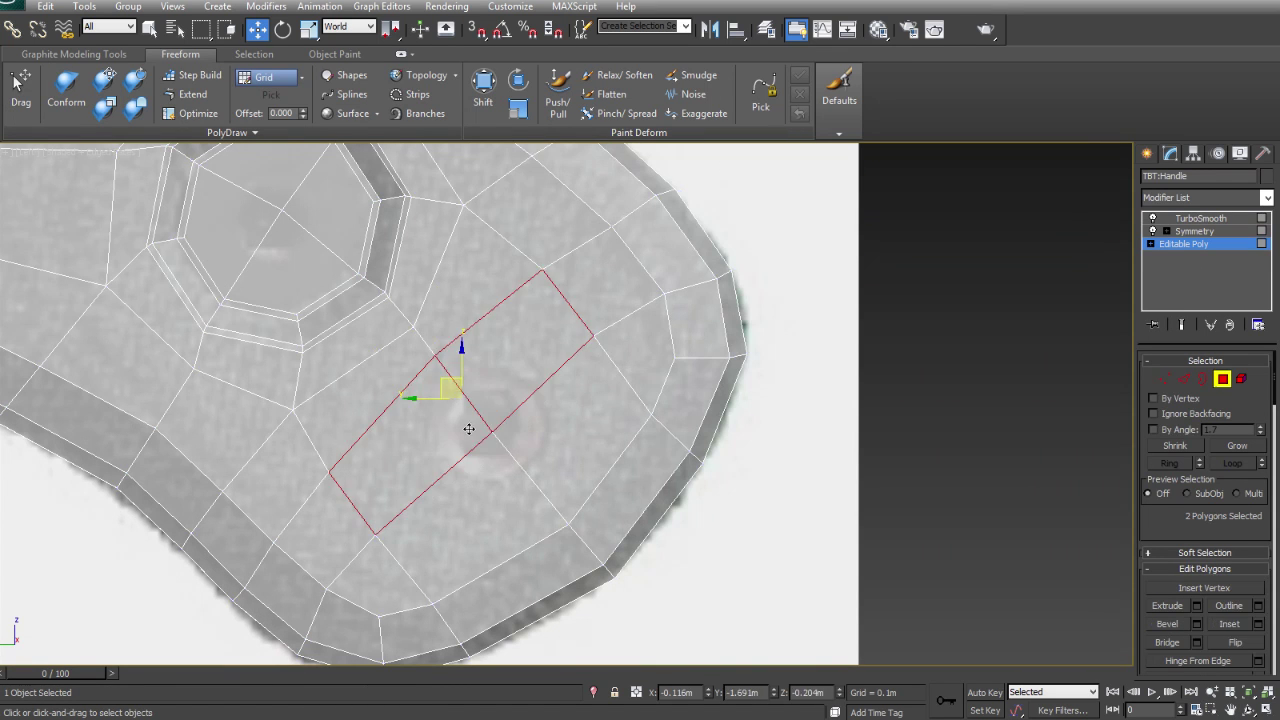
# - Extrude the octagon faces near the butt into a column and flatten its cap below the surface
pyautogui.rightClick(614, 421)
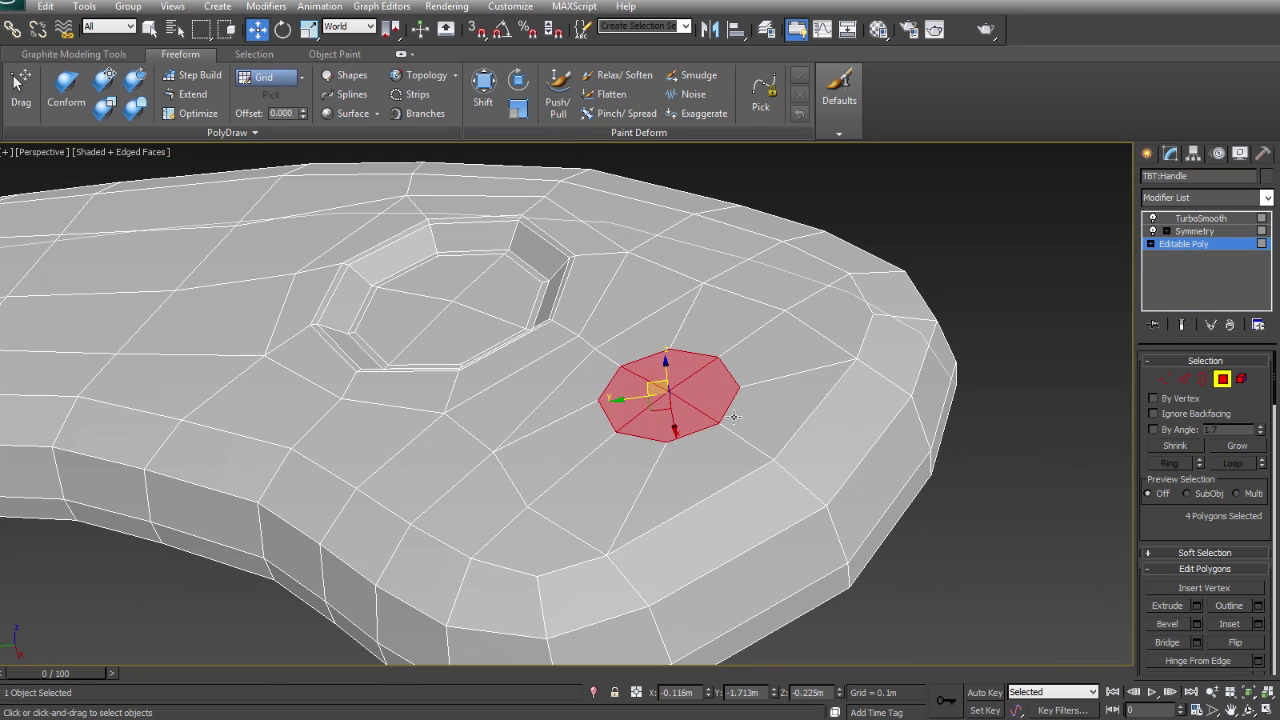
pyautogui.rightClick(808, 365)
pyautogui.click(701, 419)
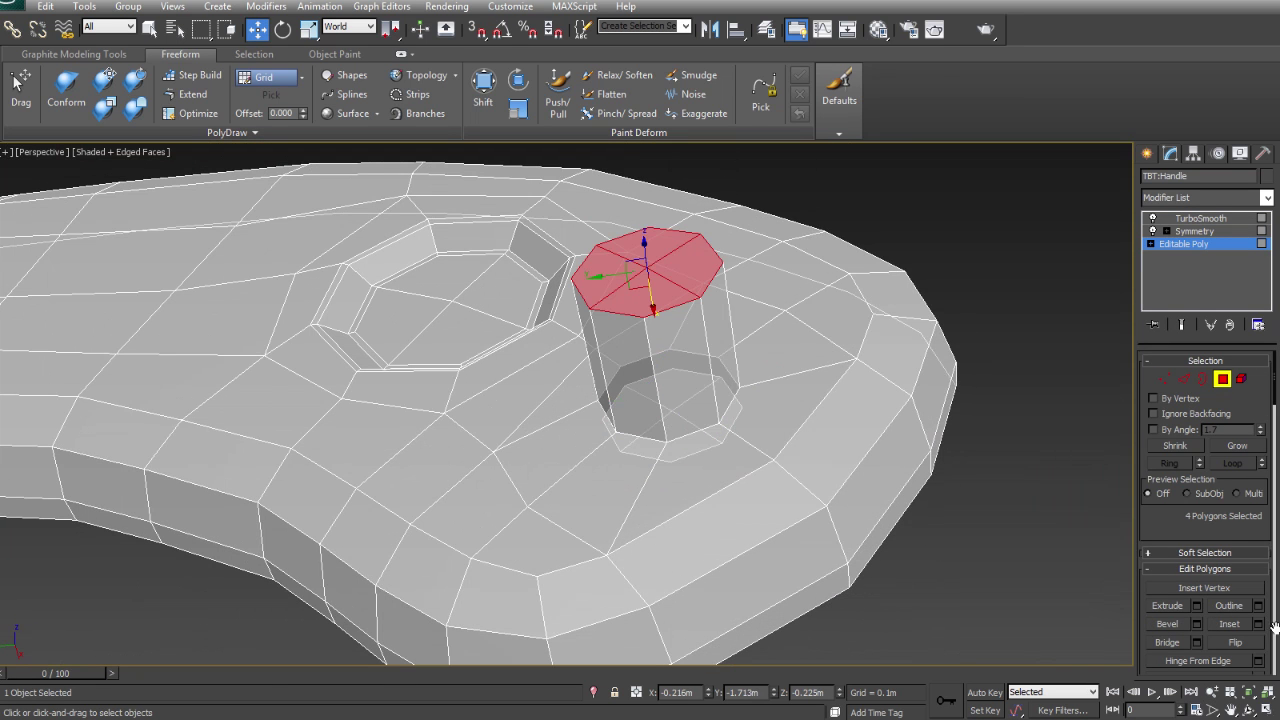
pyautogui.scroll(-10, 1246, 522)
pyautogui.click(1246, 522)
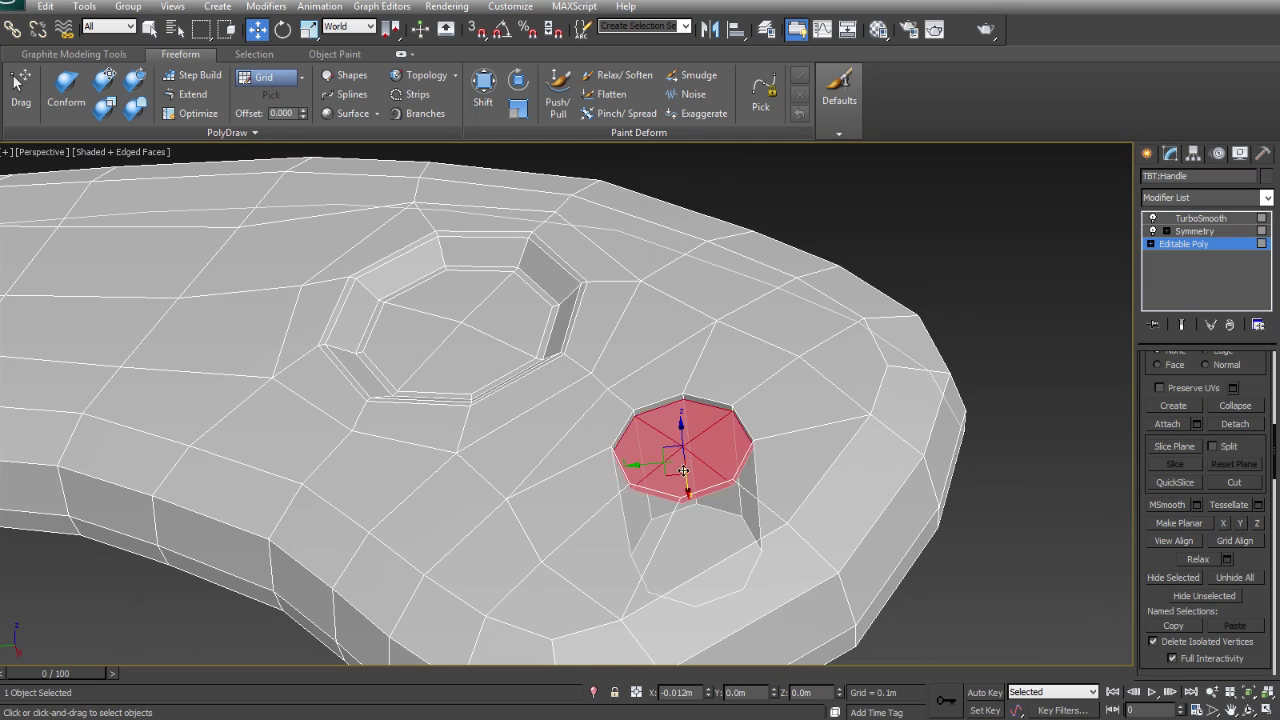
# - Bevel the cap inward and extrude the lanyard hole down through the handle
pyautogui.rightClick(766, 393)
pyautogui.click(700, 468)
pyautogui.moveTo(573, 436); pyautogui.dragTo(573, 452)
pyautogui.keyDown('alt'); pyautogui.moveTo(600, 420); pyautogui.dragTo(640, 390, button='middle'); pyautogui.keyUp('alt')
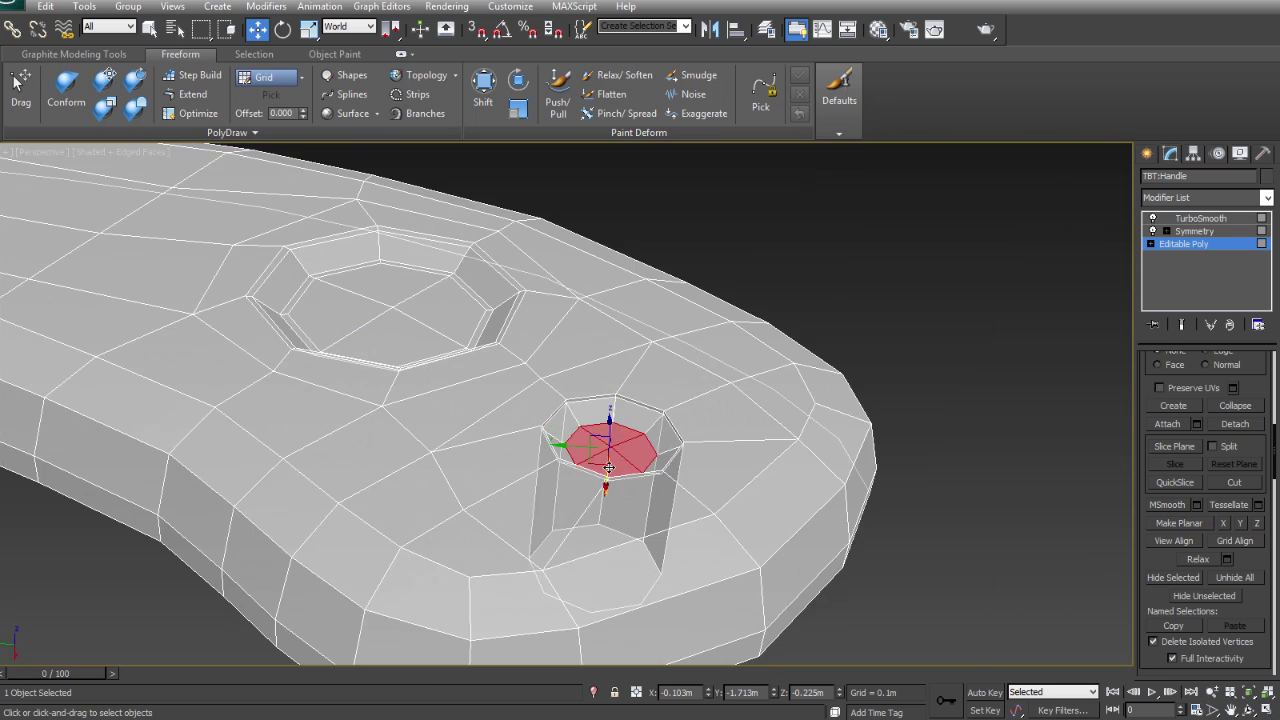
pyautogui.rightClick(729, 383)
pyautogui.click(853, 358)
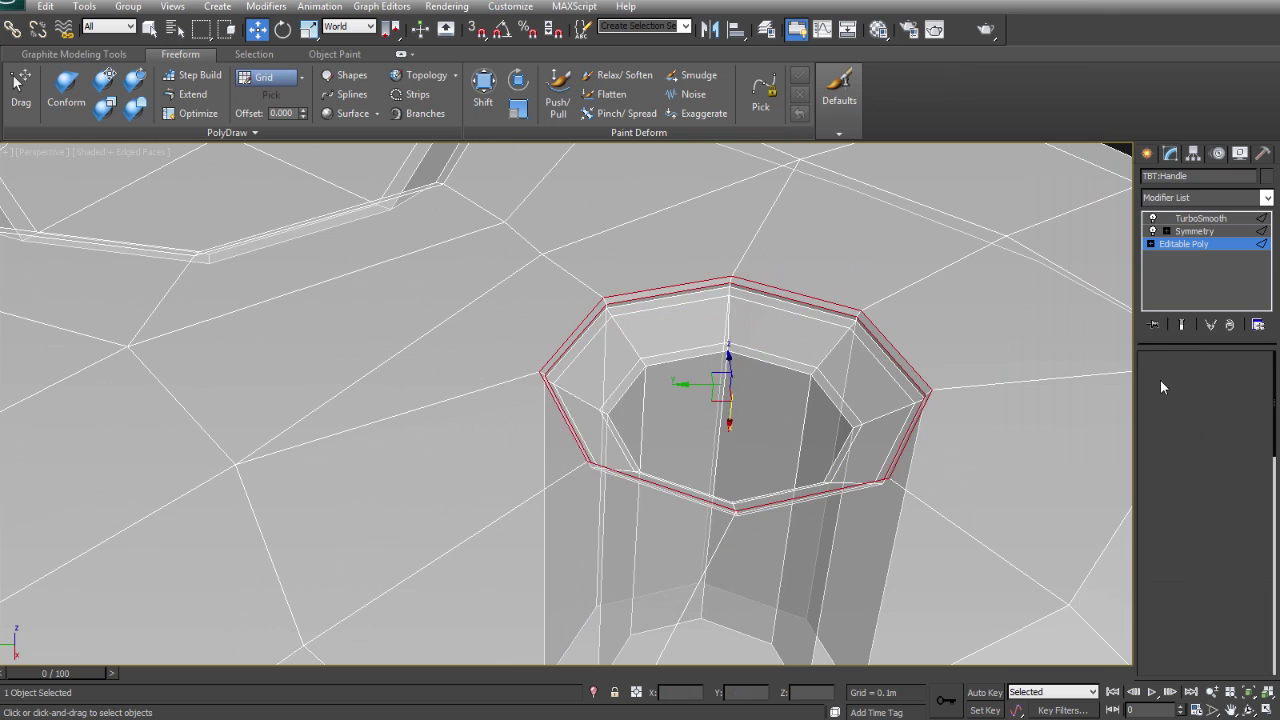
# - Tint the Brass material's diffuse colour gold in the Material Editor
pyautogui.press('m')
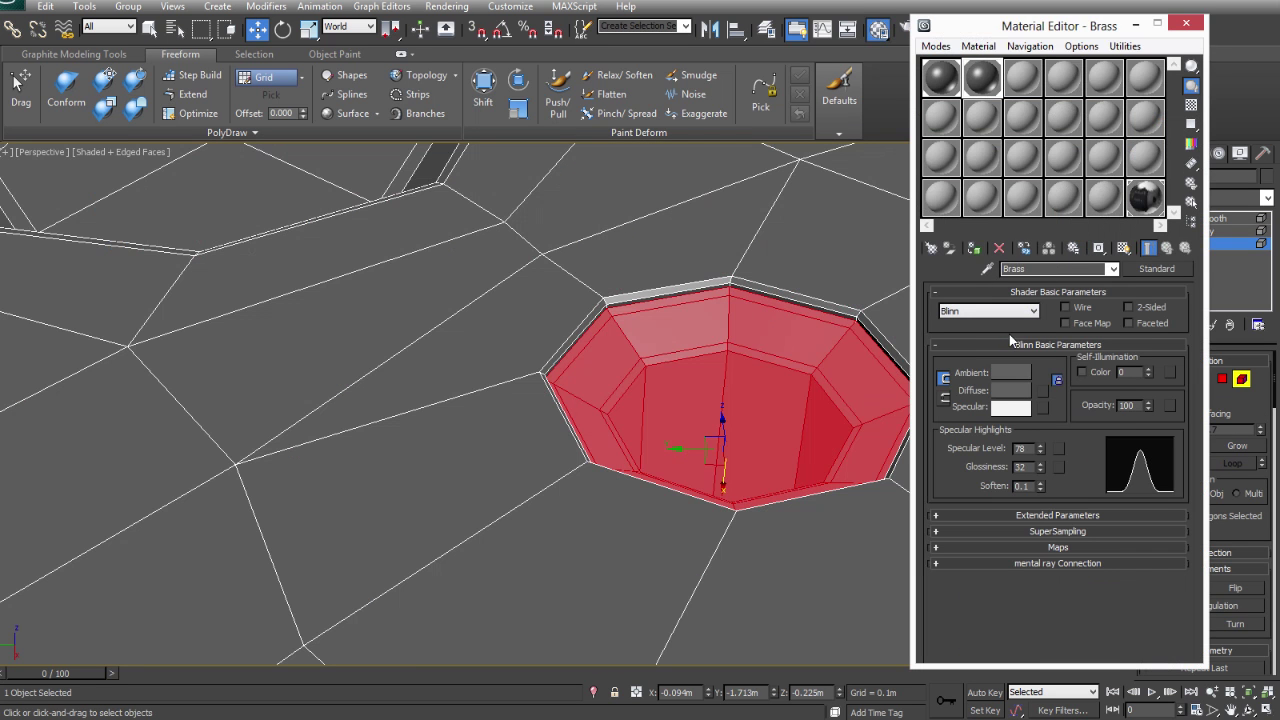
pyautogui.click(1010, 390)
pyautogui.moveTo(505, 252); pyautogui.dragTo(600, 258)
pyautogui.click(581, 321)
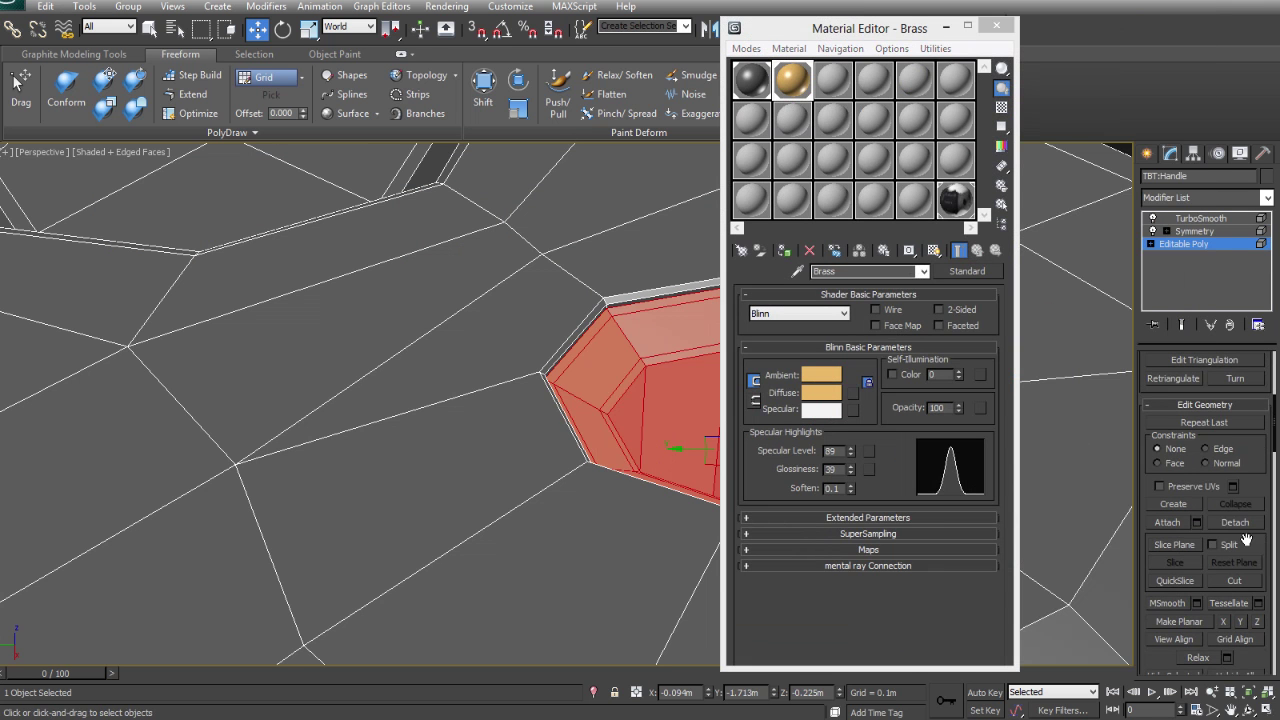
# - Detach the hole's inner faces as a new object named TBT:Handle_Brass
pyautogui.click(1235, 522)
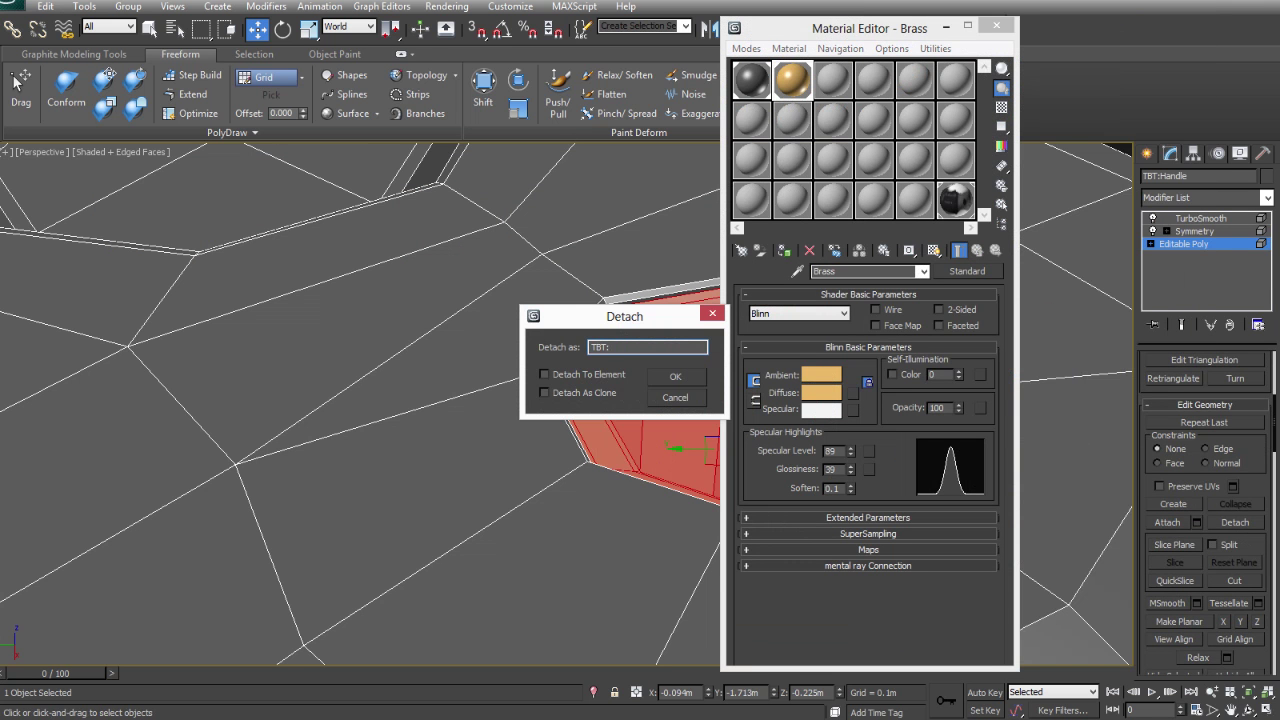
pyautogui.write('TBT:Handle_Brass')
pyautogui.press('Return')
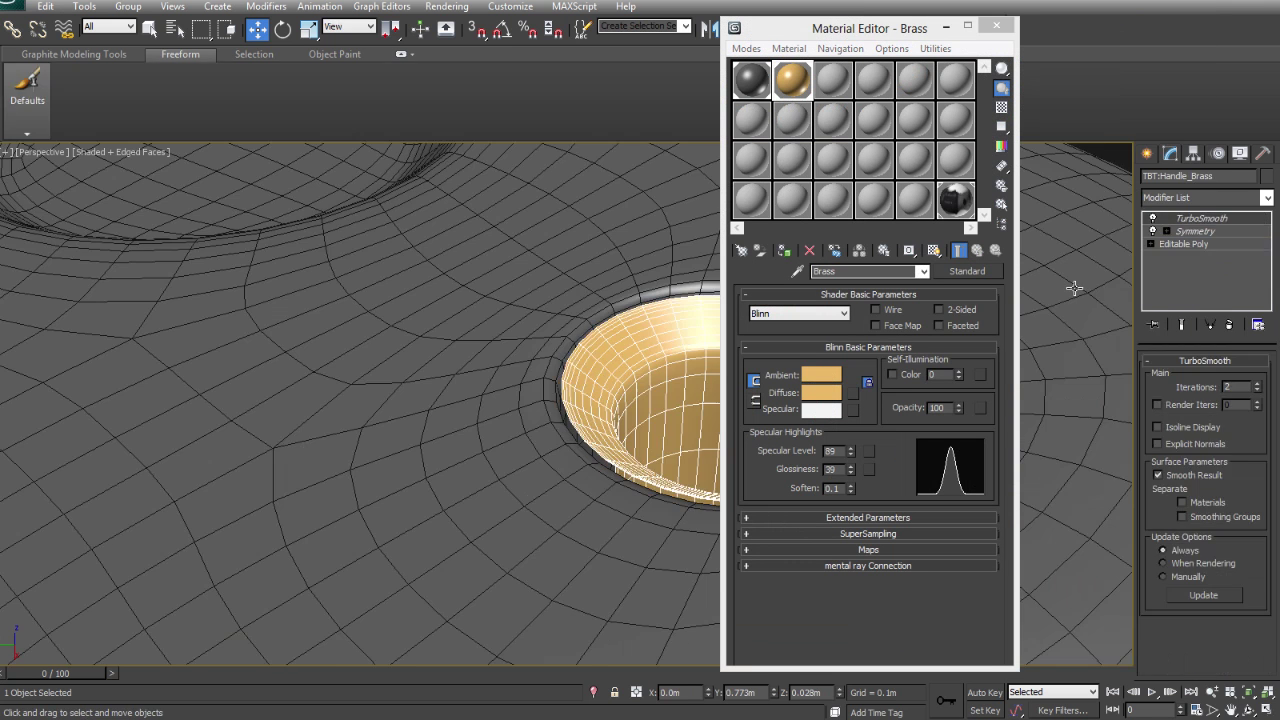
# - Smooth the brass liner, chamfer its rim edge loop, and inspect the hole on the handle
pyautogui.press('z')
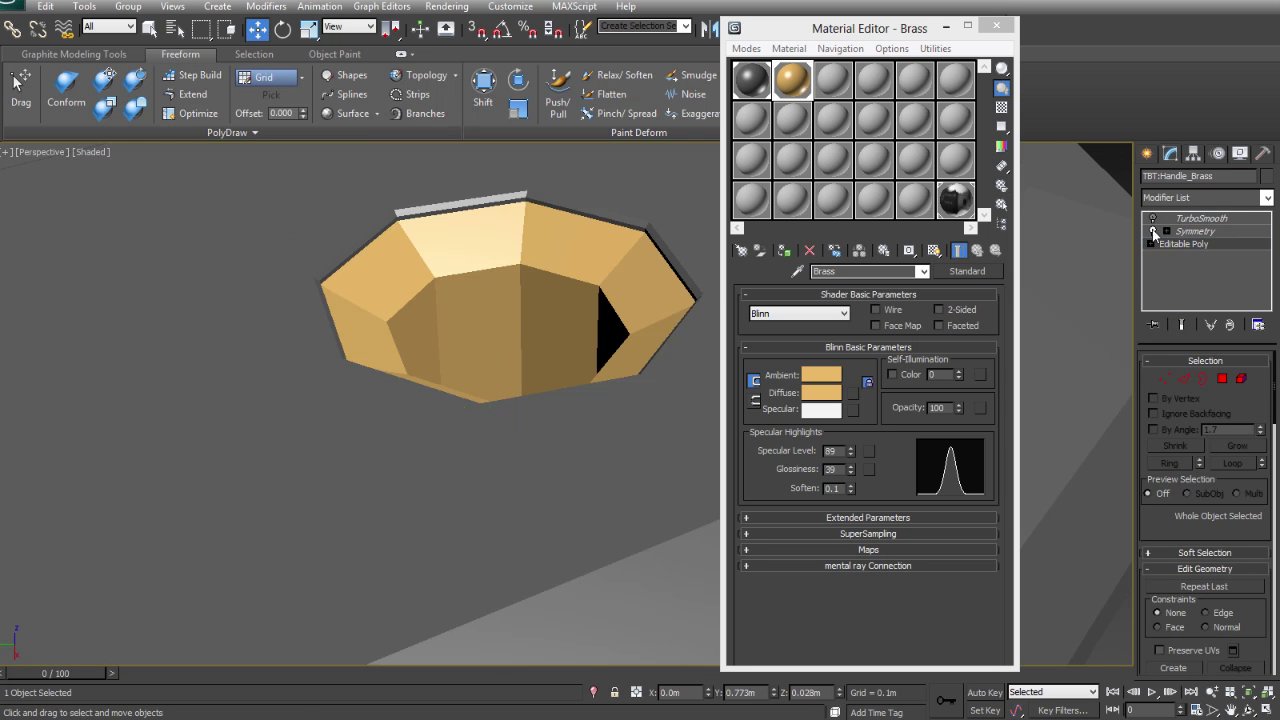
pyautogui.click(1153, 232)
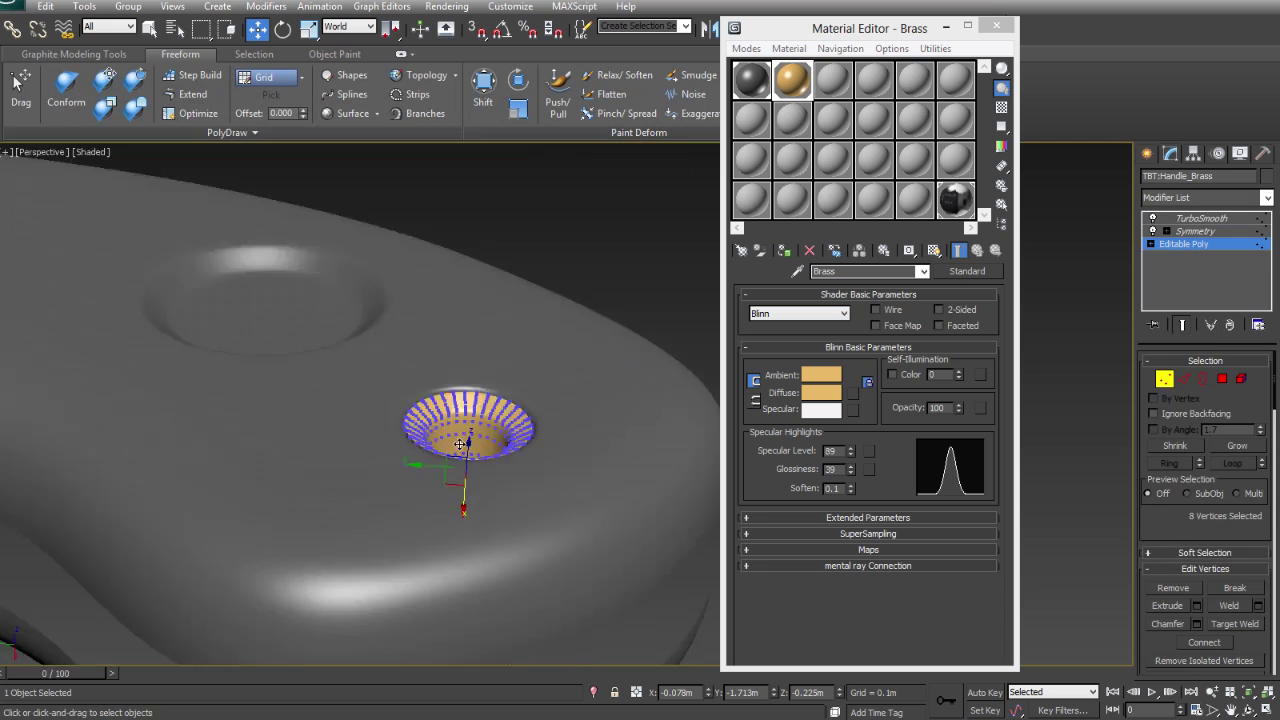
pyautogui.scroll(5, 419, 398)
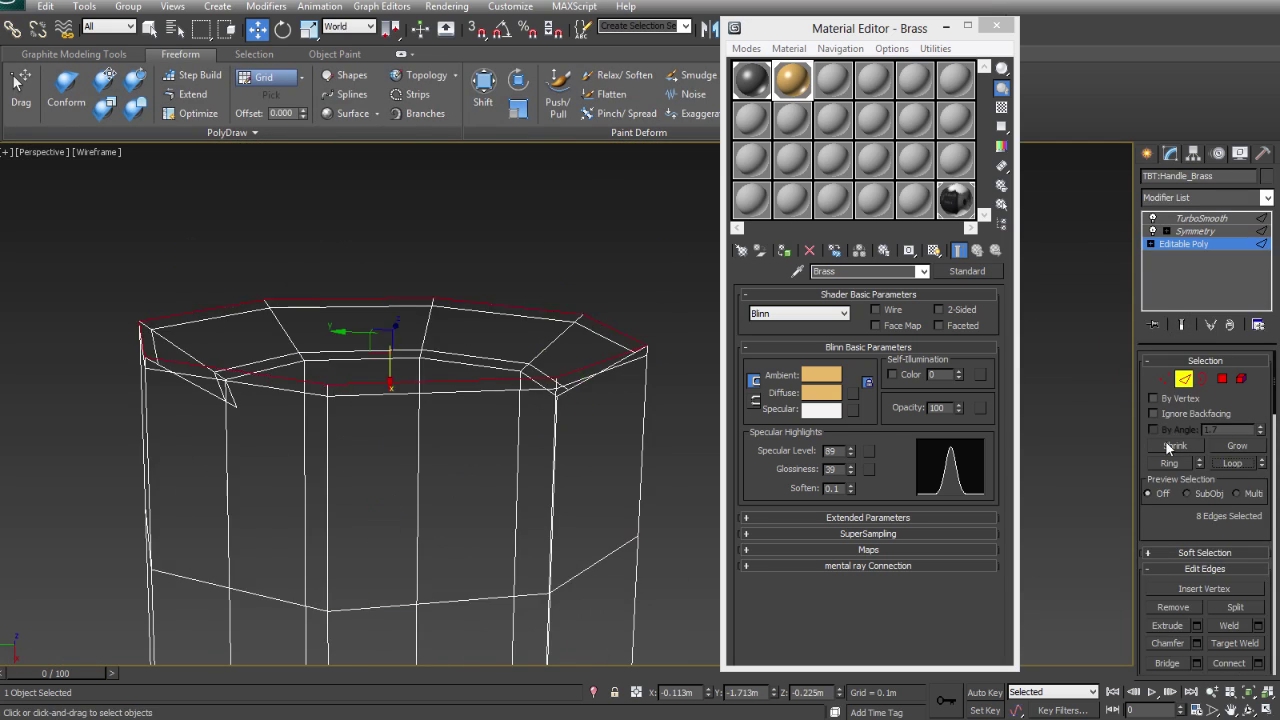
pyautogui.click(1196, 643)
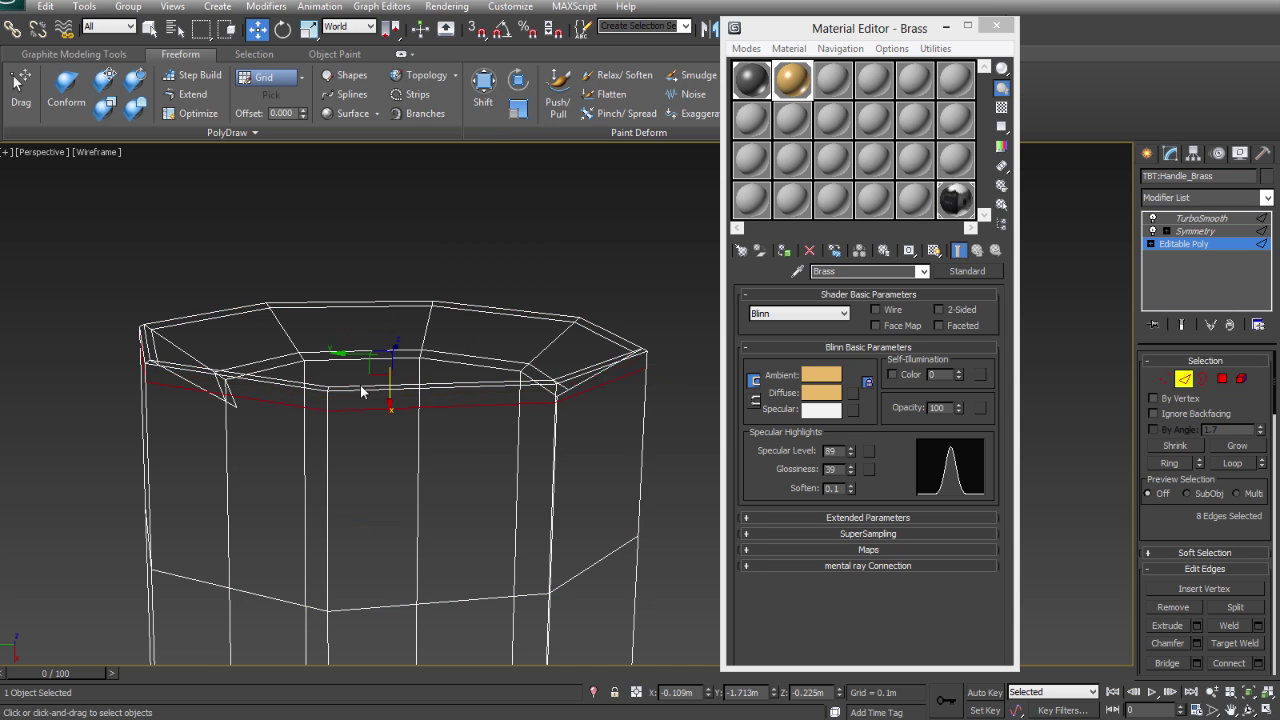
pyautogui.press('w')
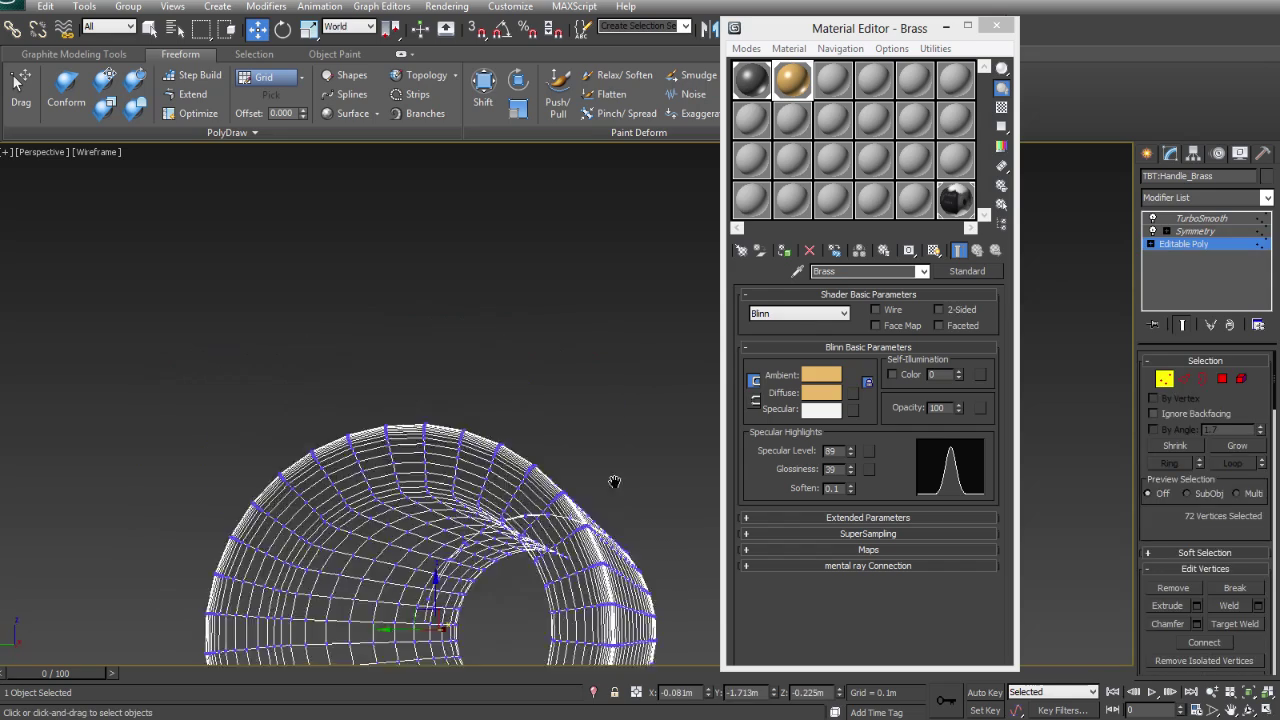
pyautogui.keyDown('alt'); pyautogui.moveTo(614, 480); pyautogui.dragTo(648, 447, button='middle'); pyautogui.keyUp('alt')
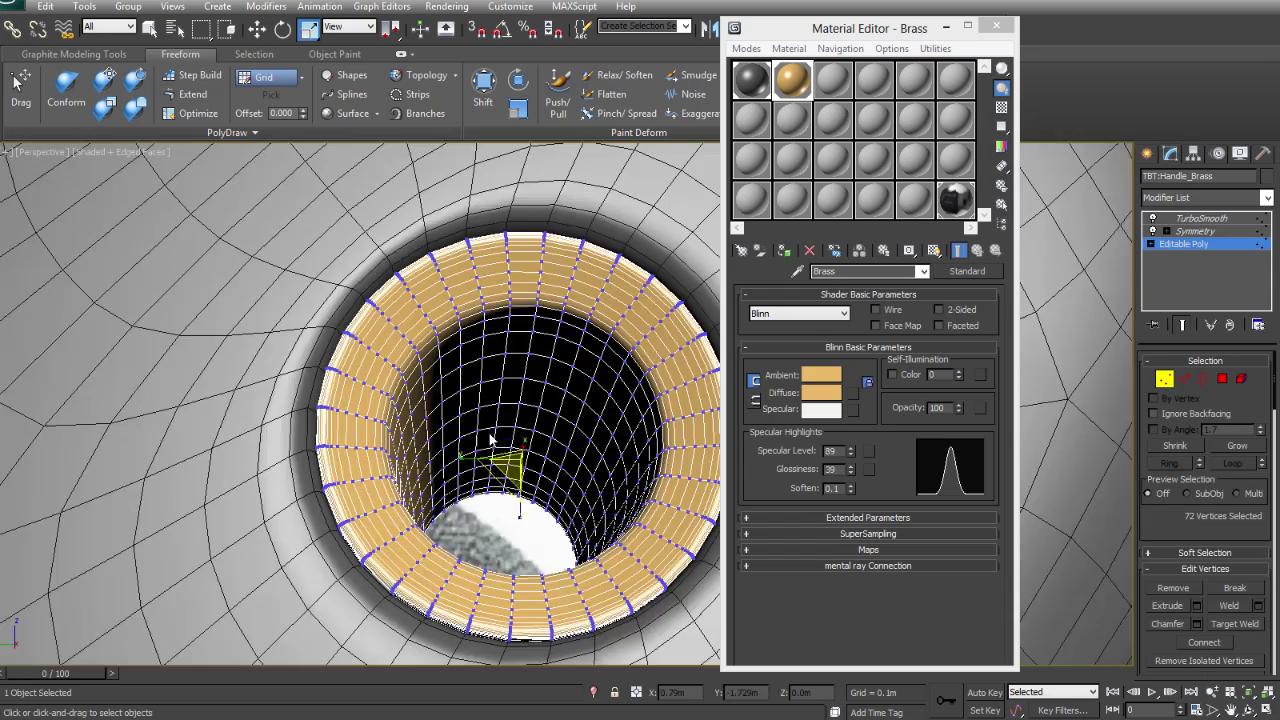
pyautogui.keyDown('alt'); pyautogui.moveTo(480, 465); pyautogui.dragTo(502, 478, button='middle'); pyautogui.keyUp('alt')
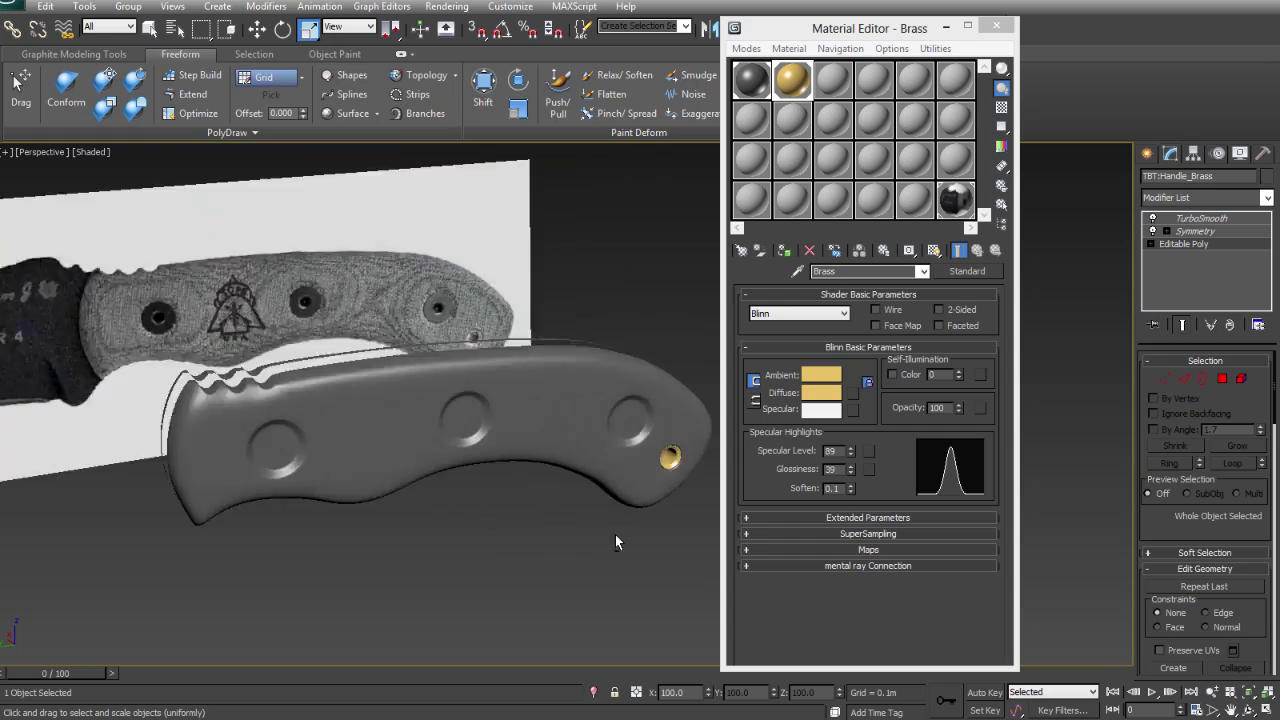
pyautogui.keyDown('alt'); pyautogui.moveTo(615, 534); pyautogui.dragTo(594, 383, button='middle'); pyautogui.keyUp('alt')
pyautogui.click(594, 383)
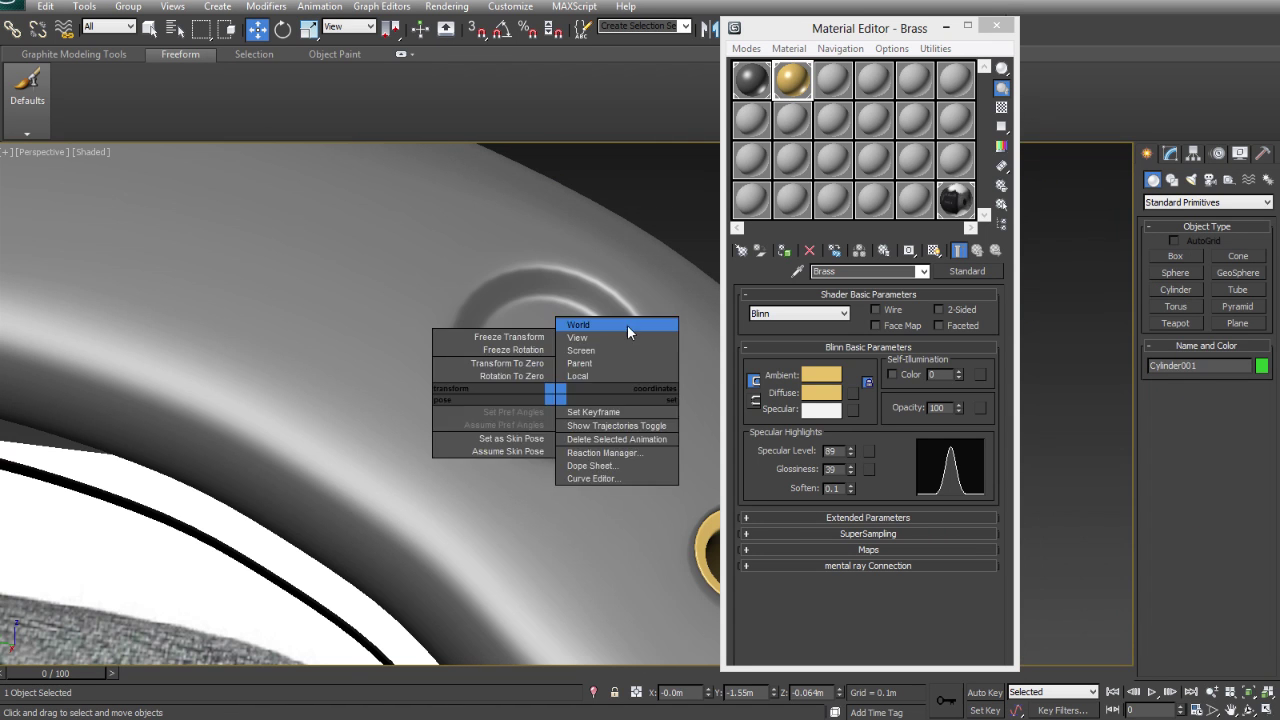
# - Give the cylinder the 01 - Default material, make it Editable Poly, and add TurboSmooth and Symmetry
pyautogui.click(640, 326)
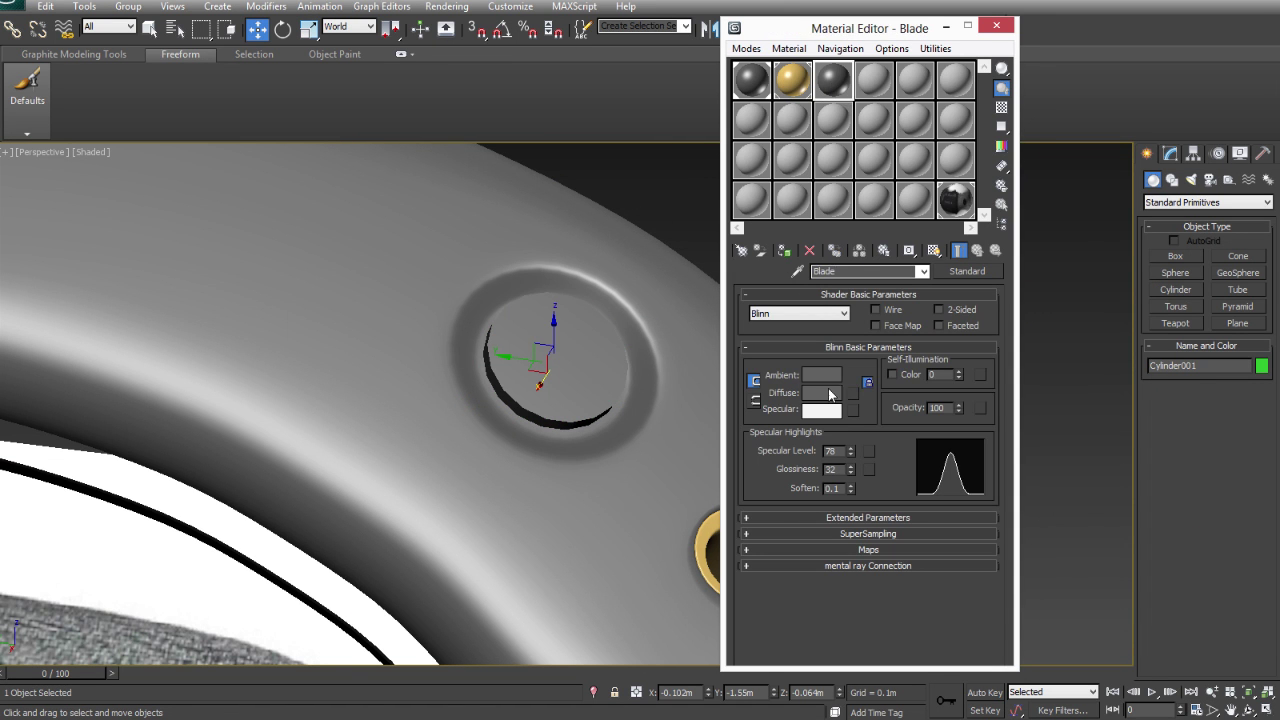
pyautogui.click(822, 392)
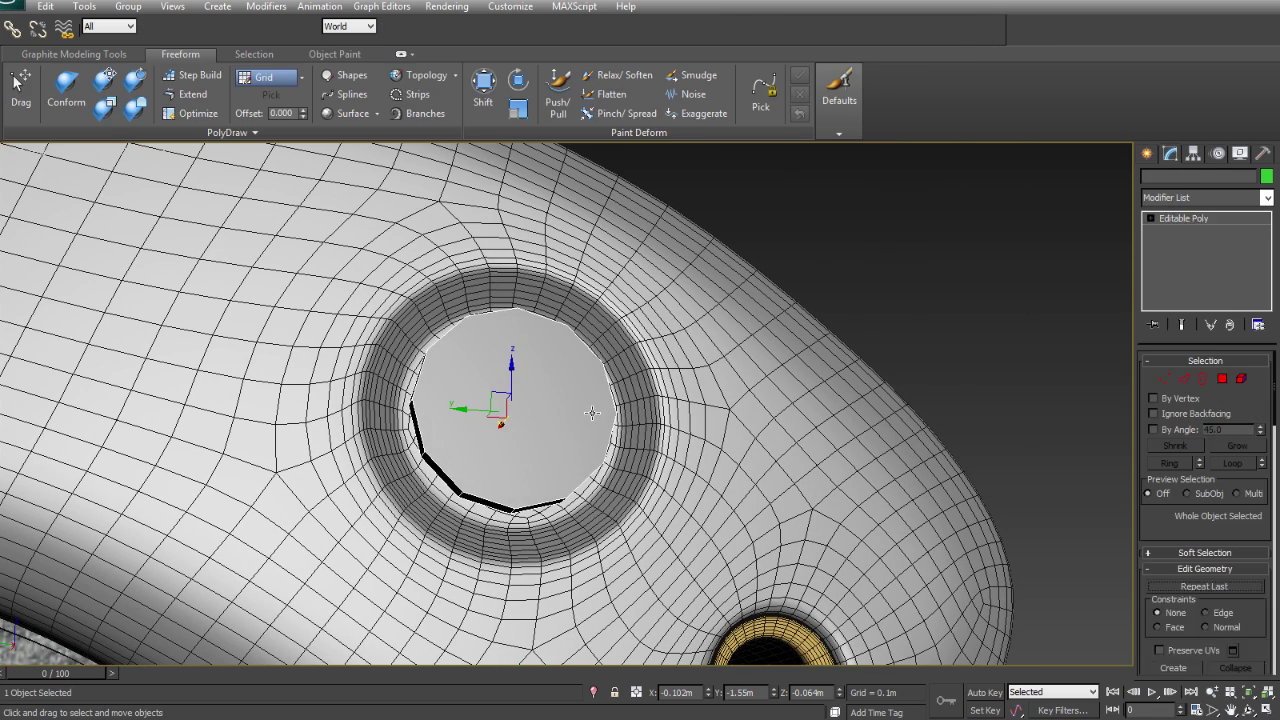
pyautogui.click(485, 438)
pyautogui.click(1207, 197)
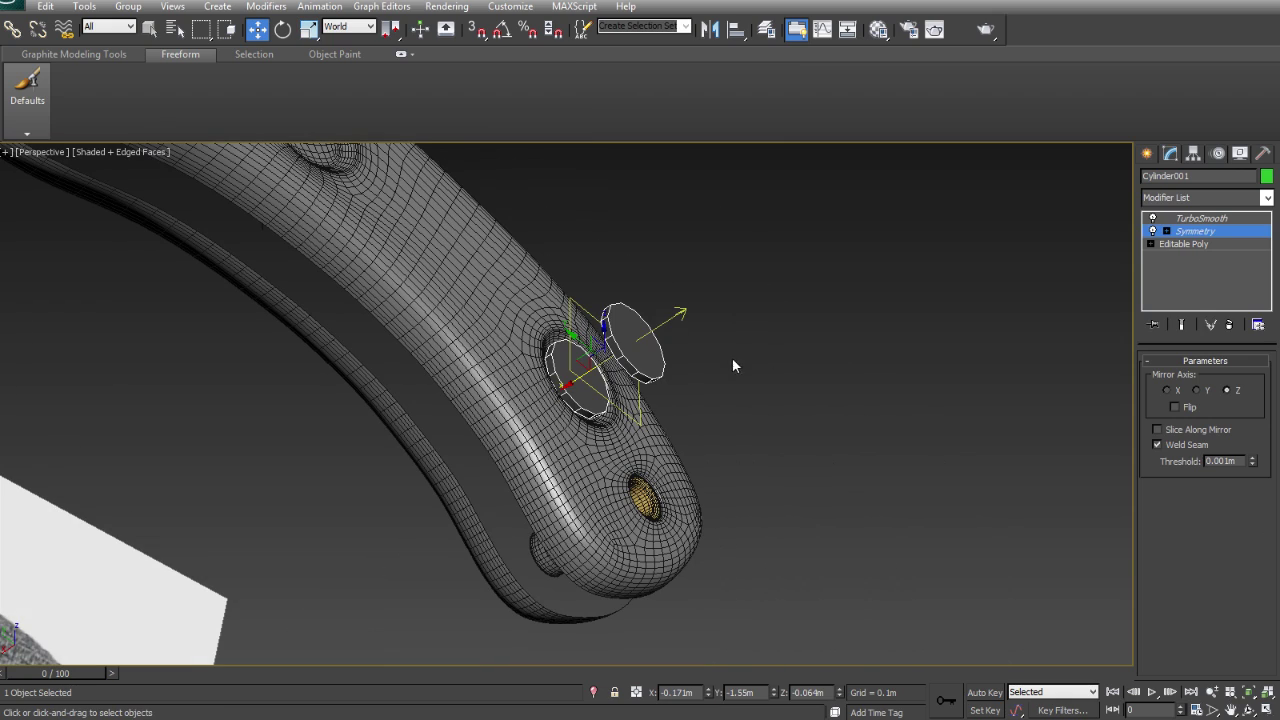
# - Edit the Symmetry modifier's mirror plane from the modifier stack
pyautogui.rightClick(1229, 234)
pyautogui.click(1196, 231)
pyautogui.rightClick(1229, 237)
pyautogui.press('Escape')
# - Extrude the screw's cap faces slightly inward and fan the socket floor around a centre vertex
pyautogui.keyDown('alt'); pyautogui.moveTo(1190, 248); pyautogui.dragTo(798, 417, button='middle'); pyautogui.keyUp('alt')
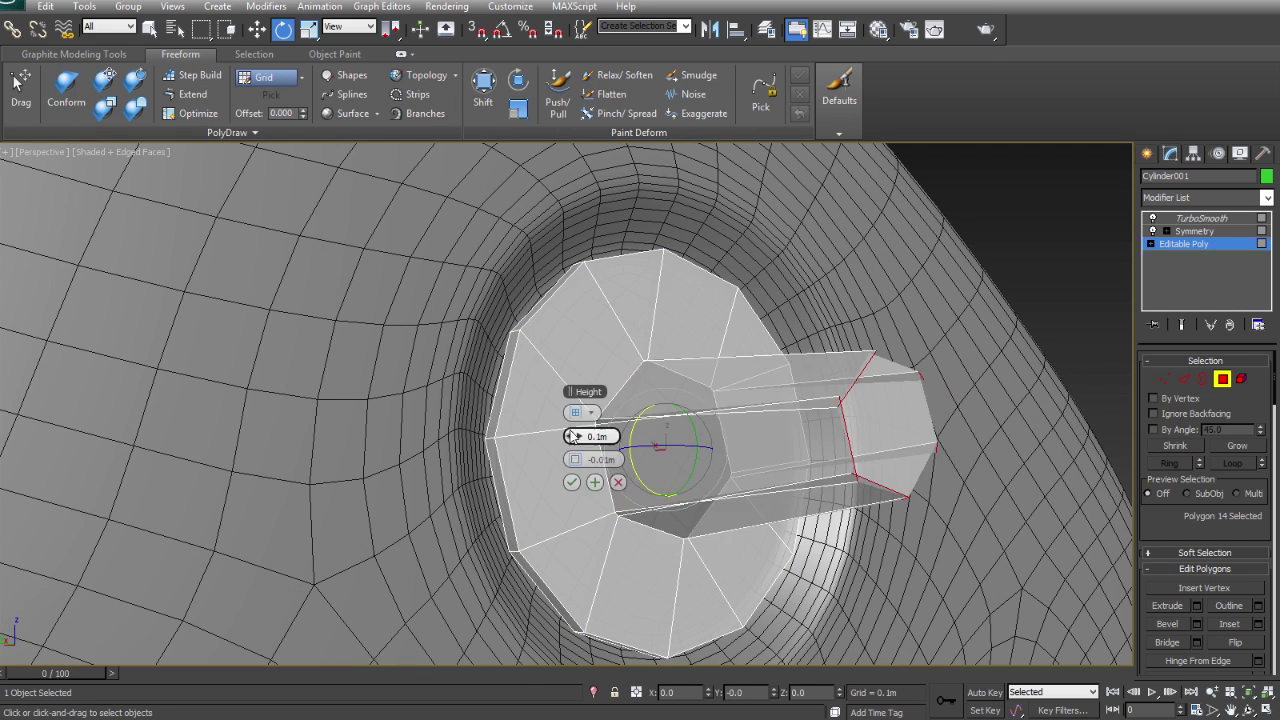
pyautogui.moveTo(570, 437); pyautogui.dragTo(568, 437)
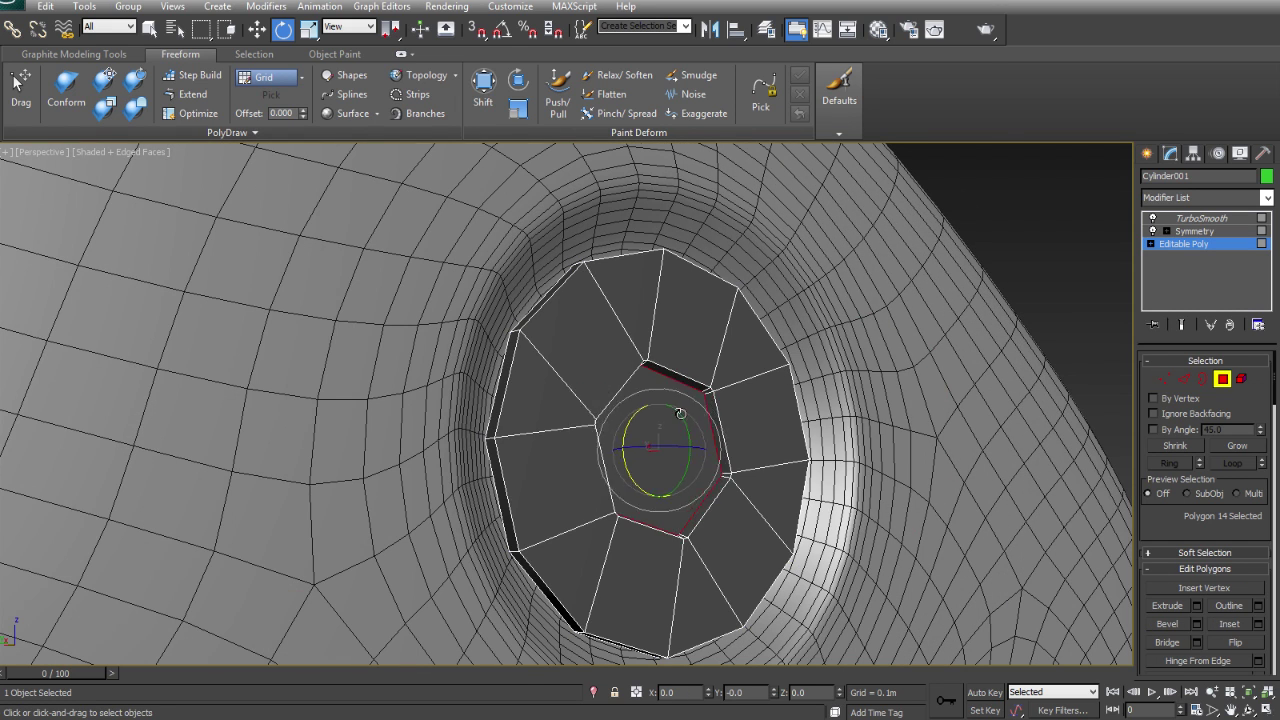
pyautogui.click(571, 459)
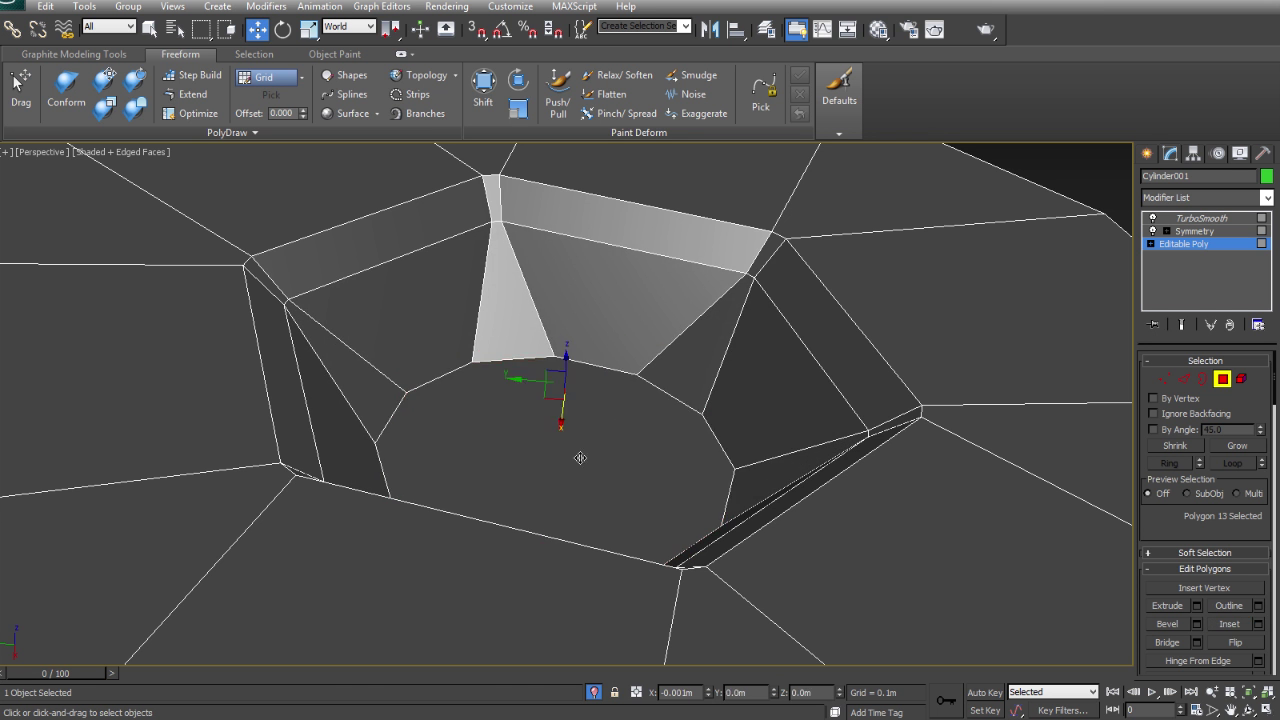
pyautogui.rightClick(599, 441)
pyautogui.click(570, 470)
# - Chamfer the screw head's rim edges
pyautogui.rightClick(657, 428)
pyautogui.click(562, 492)
pyautogui.scroll(-5, 562, 492)
pyautogui.keyDown('alt'); pyautogui.moveTo(562, 492); pyautogui.dragTo(580, 440, button='middle'); pyautogui.keyUp('alt')
pyautogui.scroll(5, 600, 460)
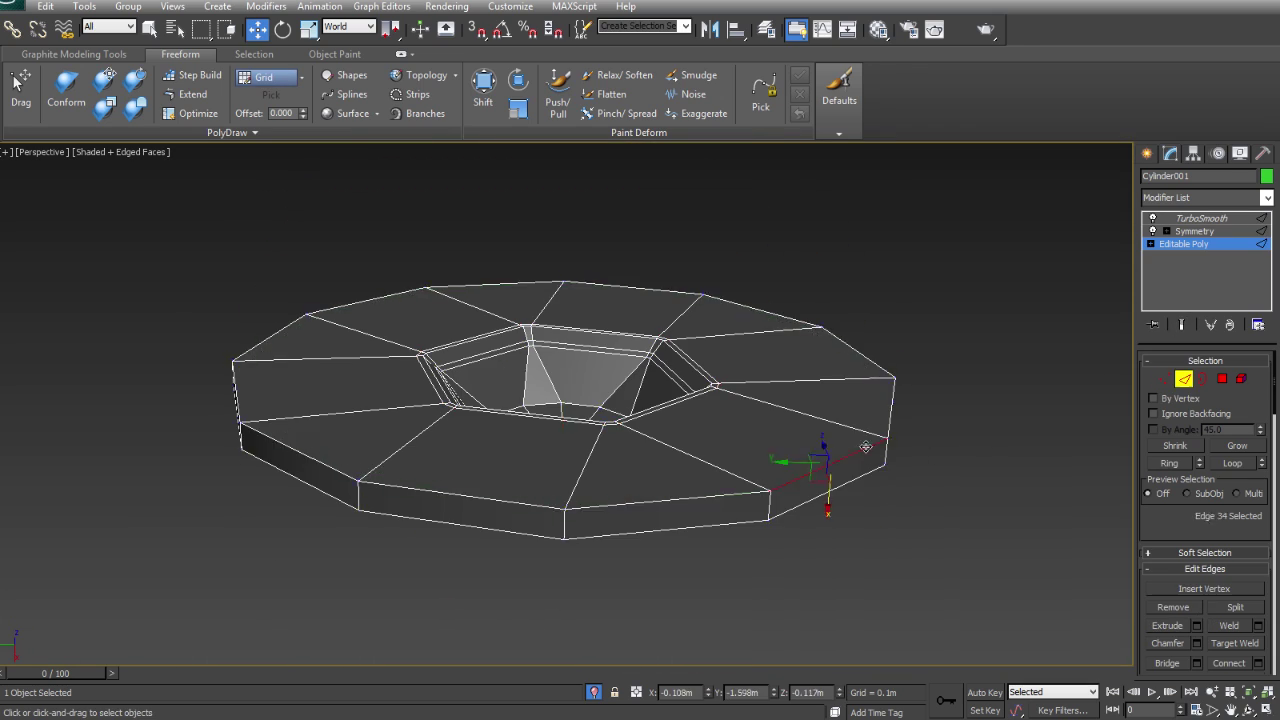
pyautogui.rightClick(873, 445)
pyautogui.click(858, 530)
# - Scale the disc's open border flat
pyautogui.keyDown('alt'); pyautogui.moveTo(578, 482); pyautogui.dragTo(820, 306, button='middle'); pyautogui.keyUp('alt')
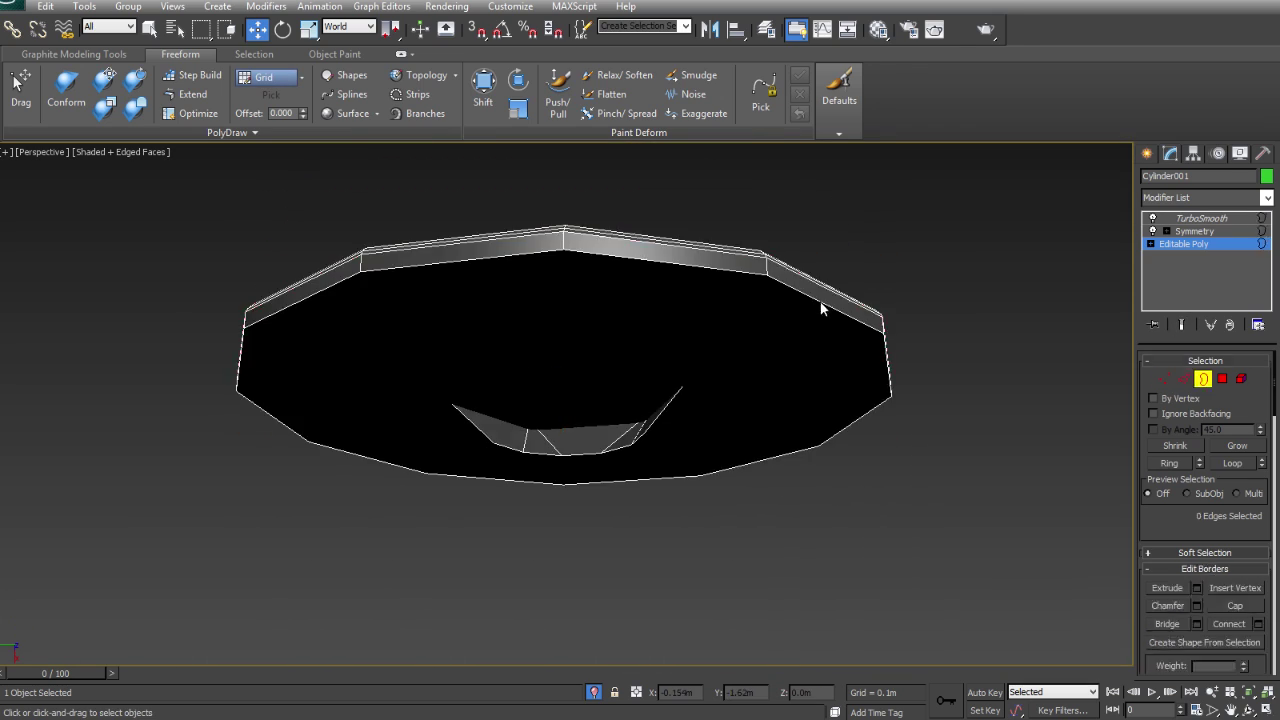
pyautogui.press('3')
pyautogui.press('r')
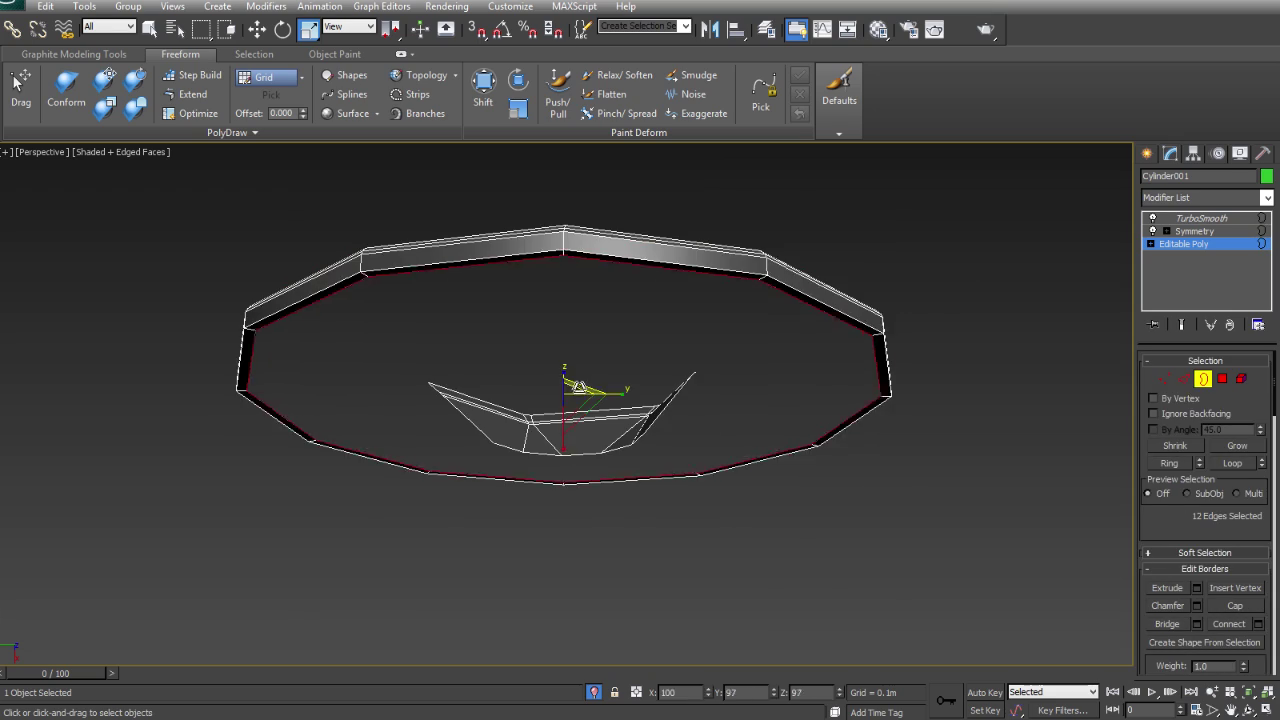
pyautogui.keyDown('alt'); pyautogui.moveTo(700, 480); pyautogui.dragTo(760, 470, button='middle'); pyautogui.keyUp('alt')
pyautogui.press('w')
pyautogui.press('3')
pyautogui.hotkey('alt', 'q')
pyautogui.scroll(-5, 650, 402)
# - Extrude the handle's screw-hole floors -0.035m to sink them deeper
pyautogui.click(848, 495)
pyautogui.press('4')
pyautogui.rightClick(848, 495)
pyautogui.click(803, 463)
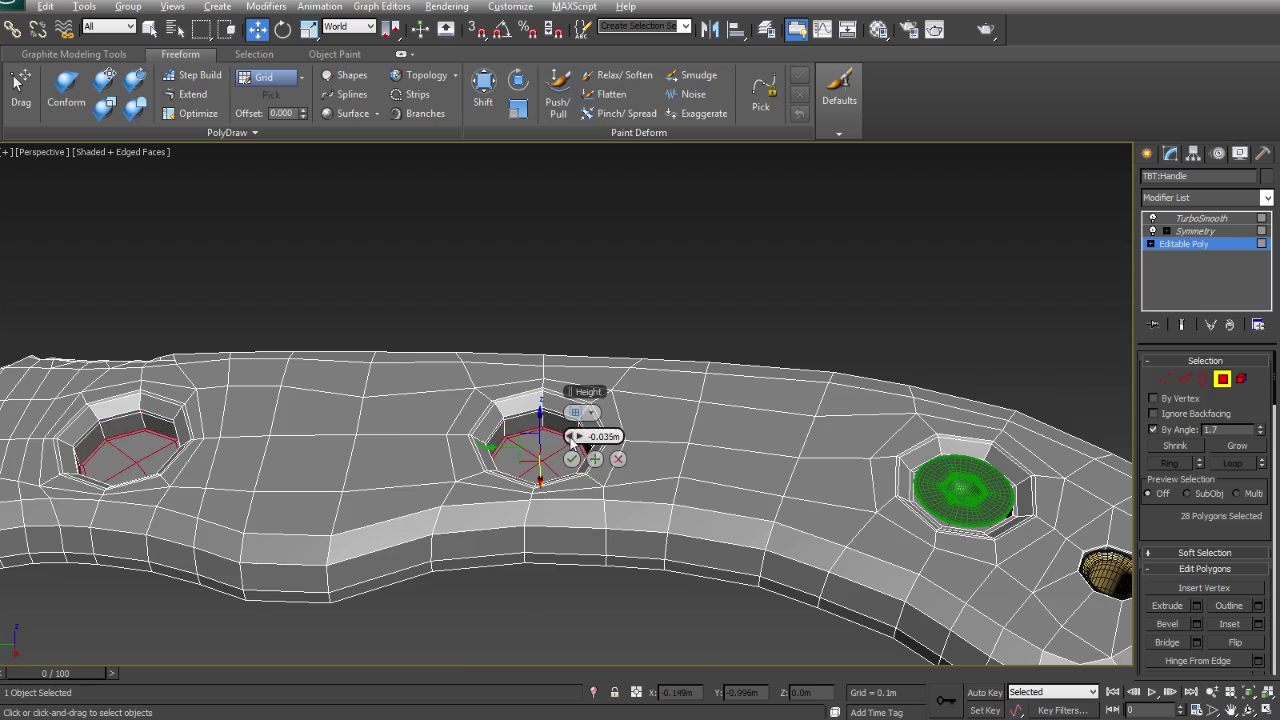
pyautogui.click(572, 459)
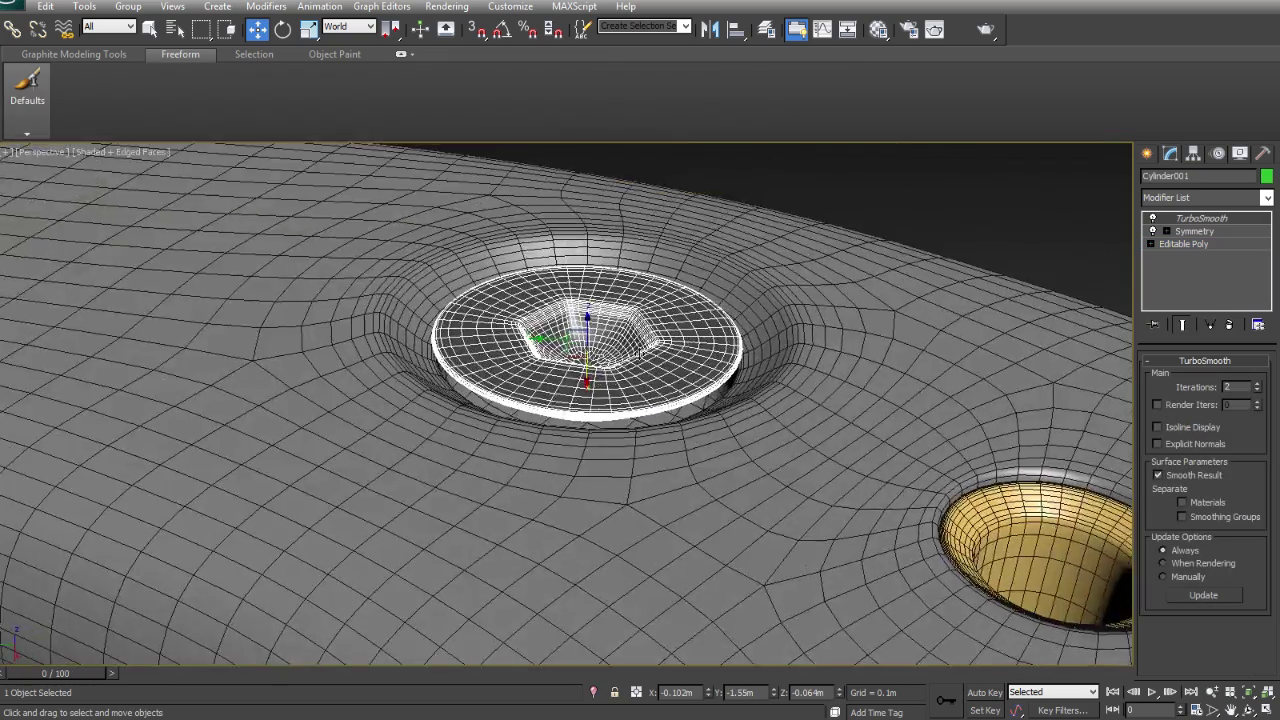
# - Scale the screw disc's vertices in its base mesh to refine the head shape
pyautogui.keyDown('alt'); pyautogui.moveTo(640, 400); pyautogui.dragTo(640, 360, button='middle'); pyautogui.keyUp('alt')
pyautogui.click(1184, 244)
pyautogui.press('F3')
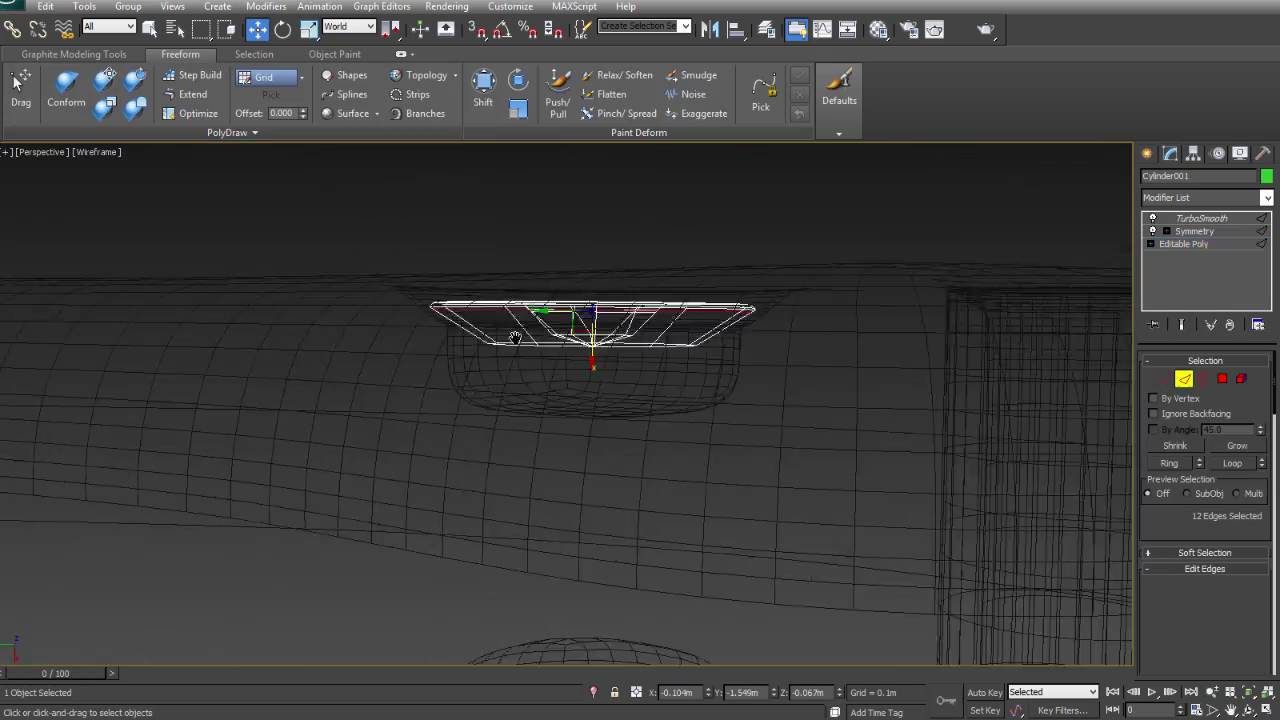
pyautogui.press('1')
pyautogui.moveTo(500, 320)
pyautogui.keyDown('alt'); pyautogui.mouseDown(button='middle')
pyautogui.moveTo(663, 366)
pyautogui.moveTo(669, 443)
pyautogui.moveTo(718, 398)
pyautogui.moveTo(660, 470)
pyautogui.moveTo(634, 530)
pyautogui.moveTo(709, 363)
pyautogui.mouseUp(button='middle'); pyautogui.keyUp('alt')
pyautogui.press('r')
pyautogui.press('F3')
pyautogui.scroll(-3, 640, 420)
pyautogui.press('1')
# - Clone the screw element into the other handle holes in the side view
pyautogui.hotkey('alt', 'w')
pyautogui.hotkey('alt', 'w')
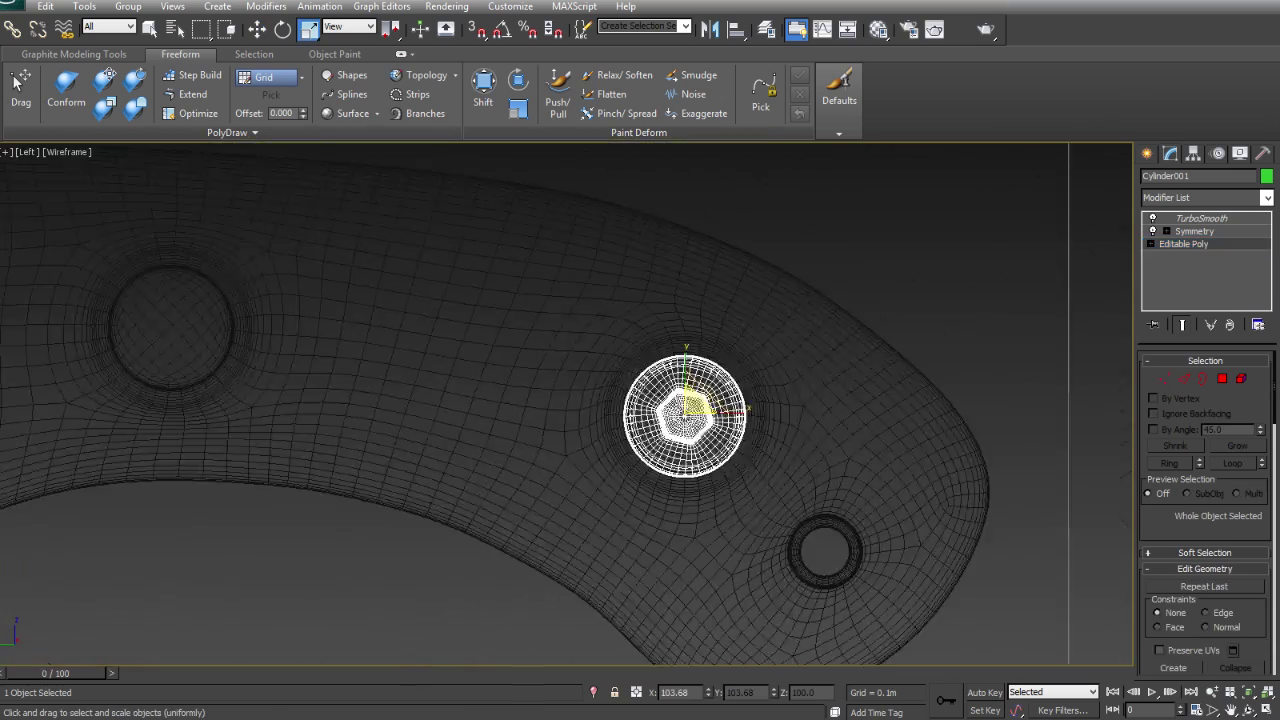
pyautogui.press('w')
pyautogui.press('5')
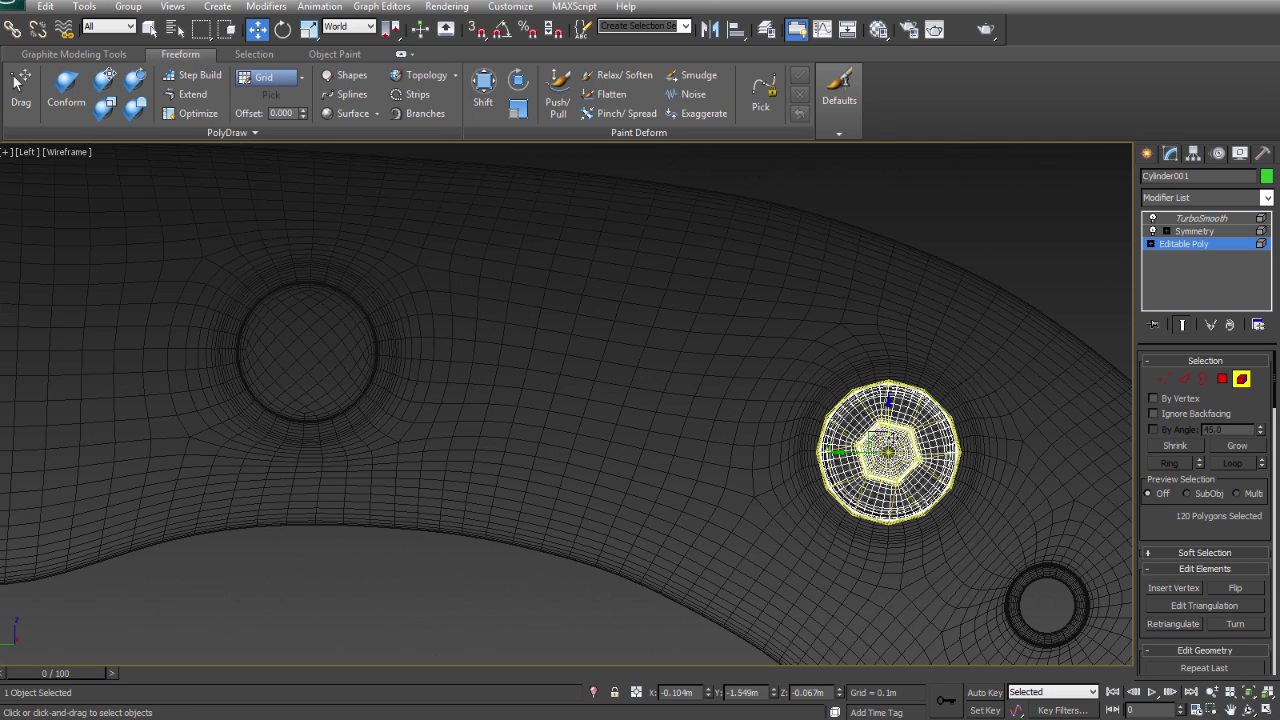
pyautogui.keyDown('shift'); pyautogui.moveTo(289, 358); pyautogui.dragTo(300, 350); pyautogui.keyUp('shift')
pyautogui.click(694, 368)
pyautogui.moveTo(400, 343); pyautogui.dragTo(714, 336, button='middle')
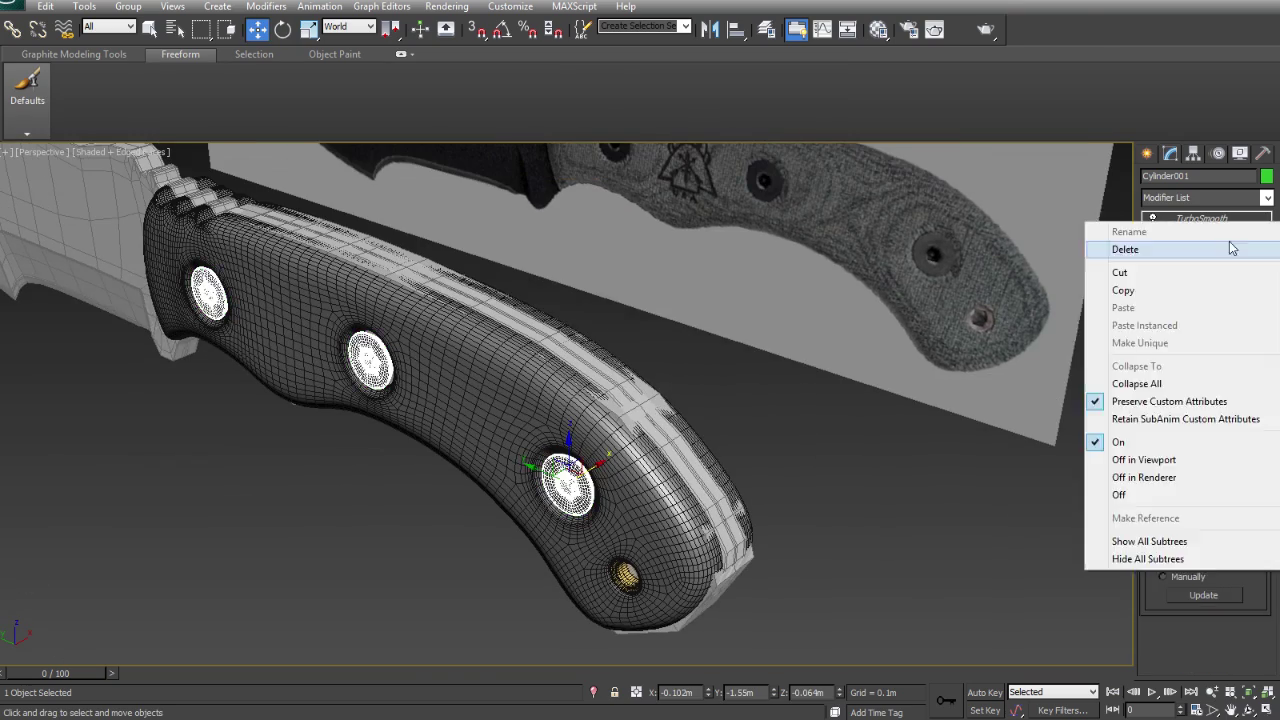
pyautogui.click(1225, 250)
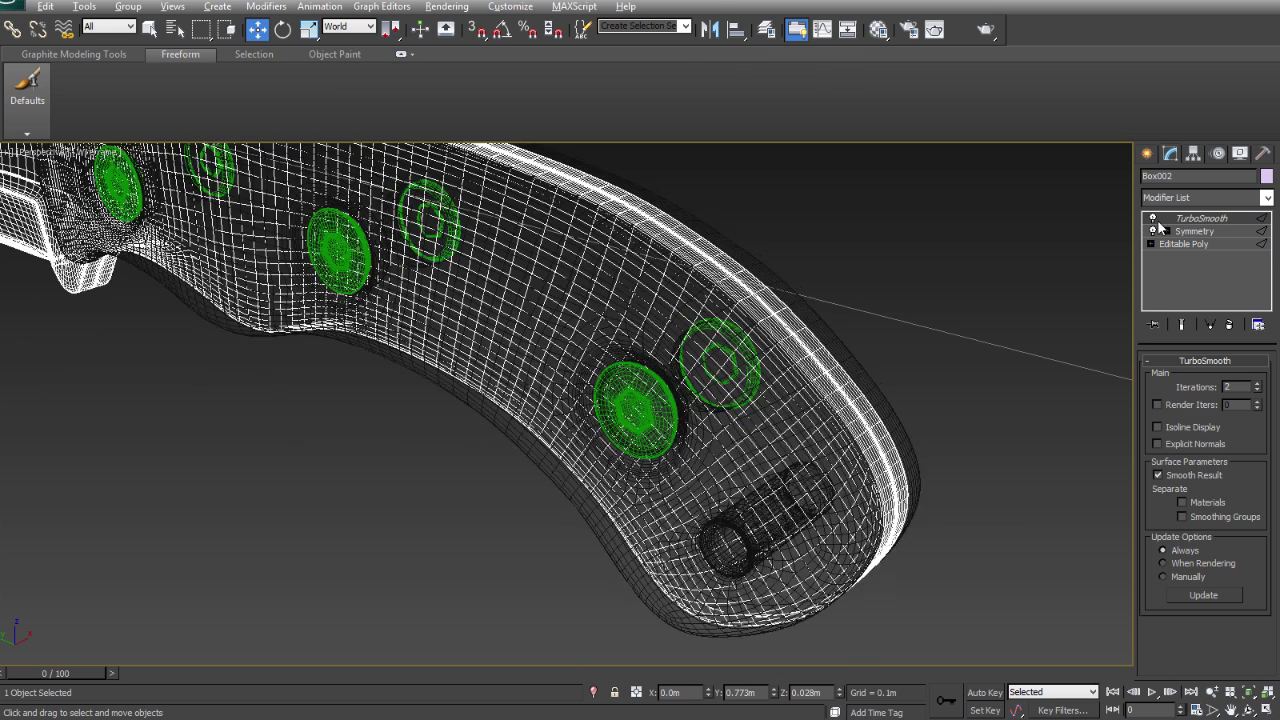
# - Select all of the handle's vertices and weld the overlapping duplicates
pyautogui.press('m')
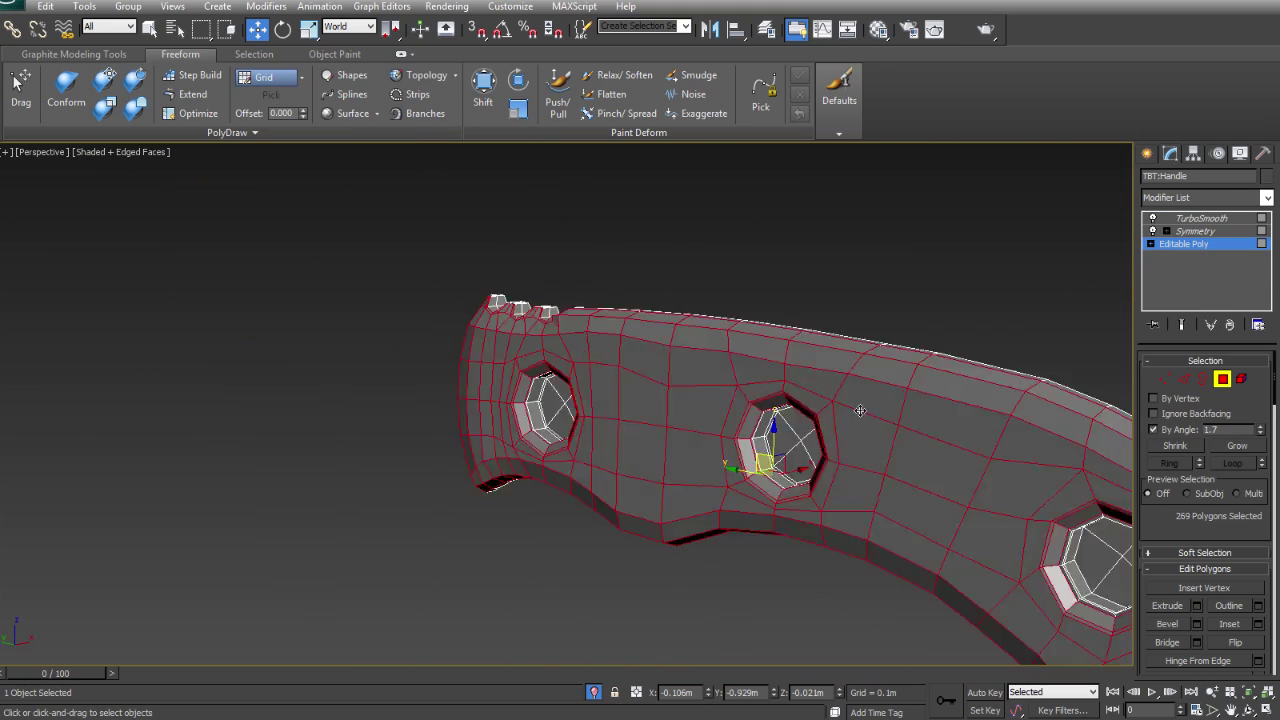
pyautogui.keyDown('alt'); pyautogui.moveTo(860, 411); pyautogui.dragTo(641, 569, button='middle'); pyautogui.keyUp('alt')
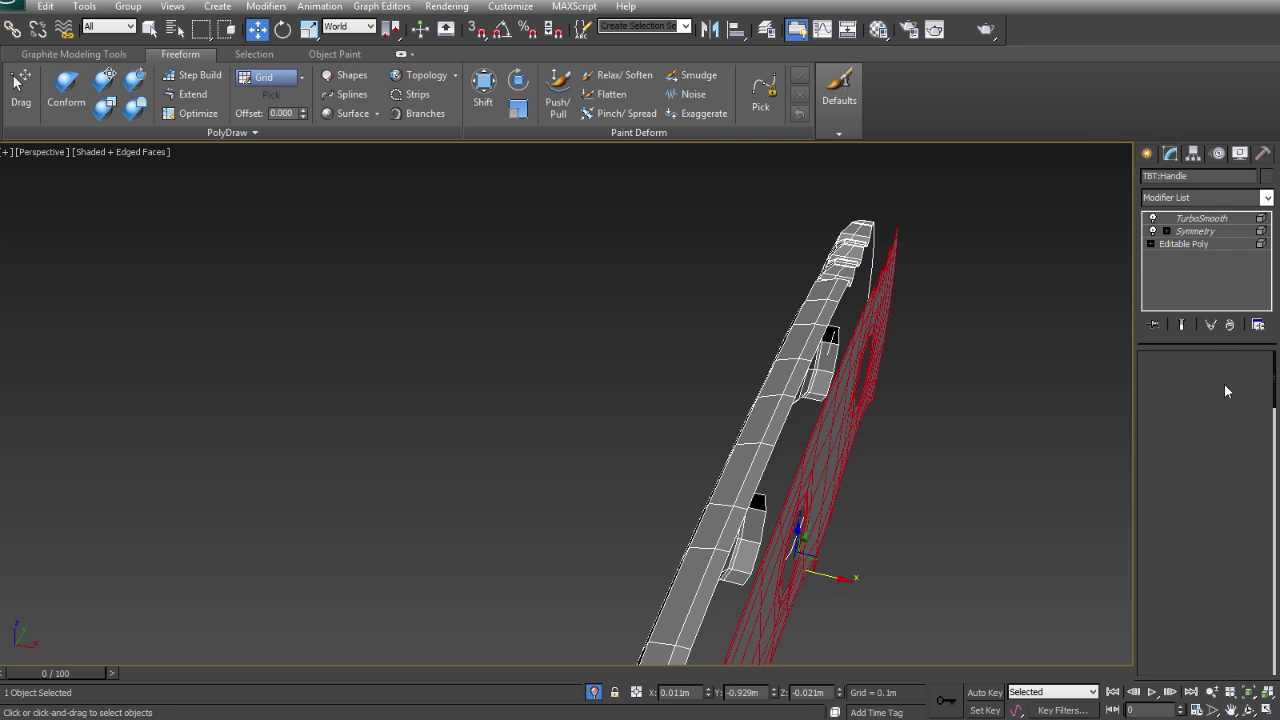
pyautogui.keyDown('alt'); pyautogui.moveTo(700, 450); pyautogui.dragTo(655, 528, button='middle'); pyautogui.keyUp('alt')
pyautogui.scroll(3, 614, 372)
pyautogui.press('2')
pyautogui.press('1')
pyautogui.click(655, 528)
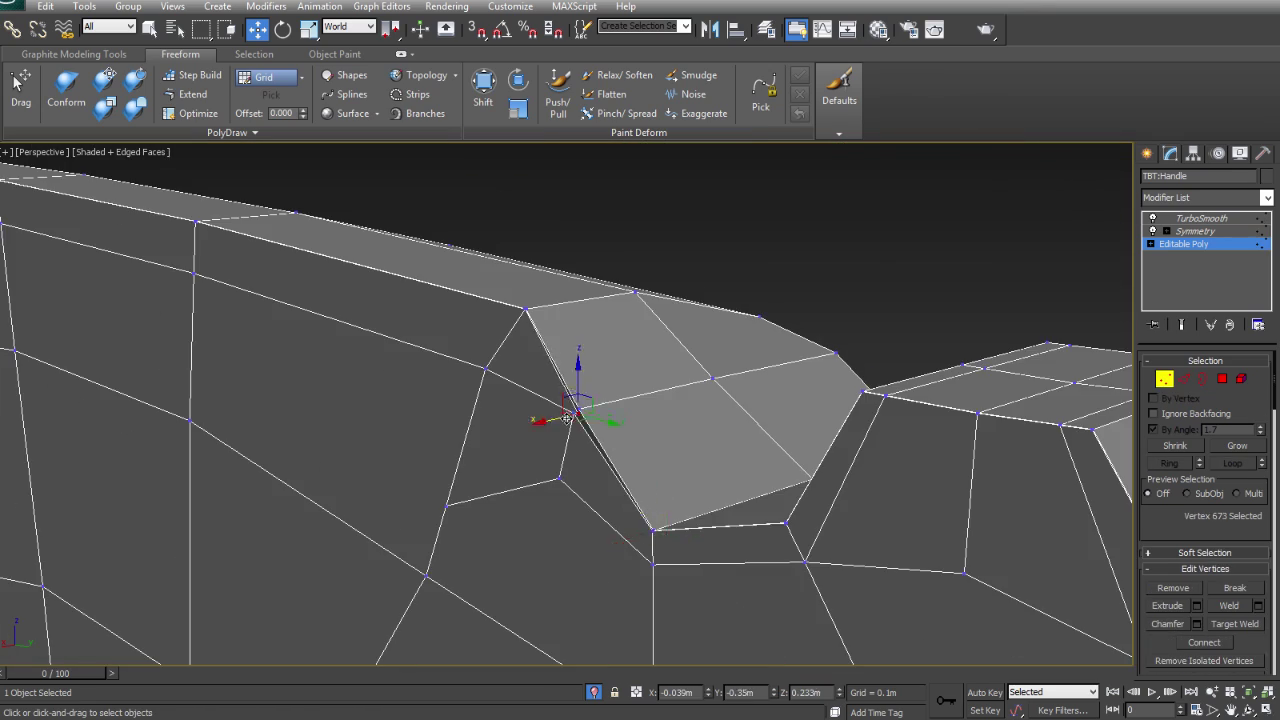
pyautogui.hotkey('ctrl', 'a')
pyautogui.hotkey('ctrl', 'w')
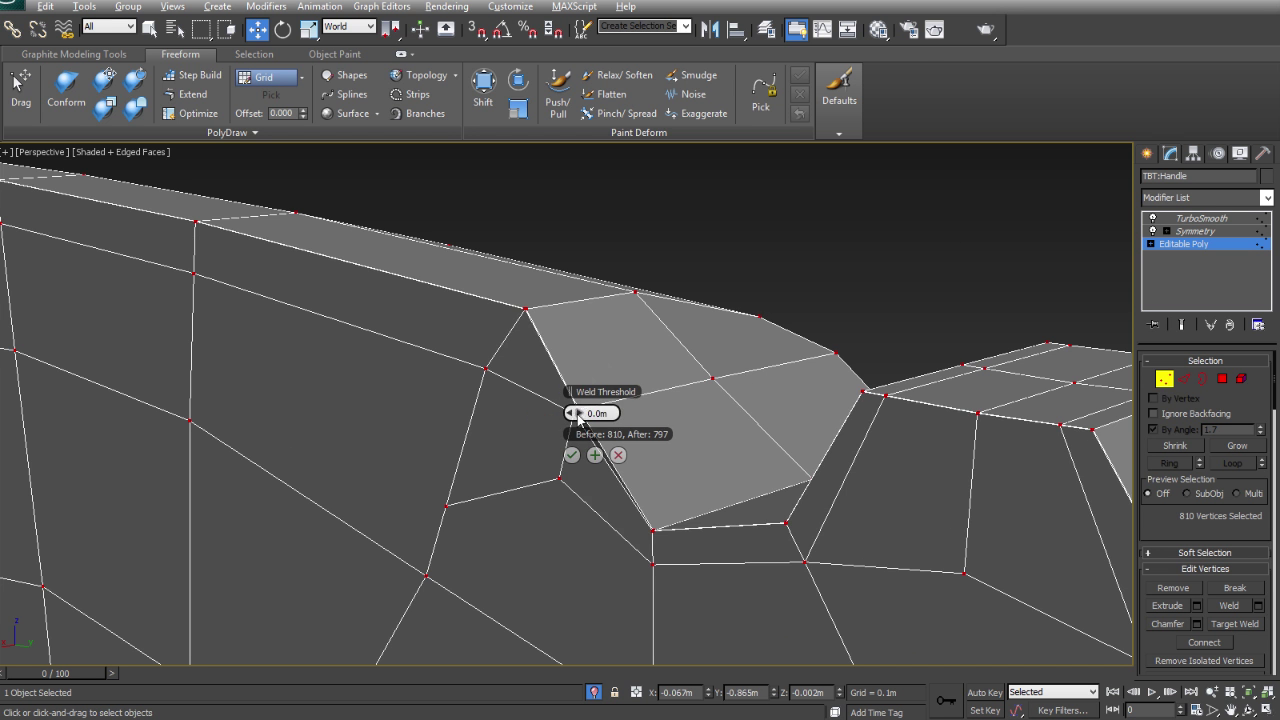
pyautogui.hotkey('ctrl', 'w')
# - Move the vertices along the handle's notched top edge to tidy its shape
pyautogui.moveTo(633, 393)
pyautogui.keyDown('alt'); pyautogui.mouseDown(button='middle')
pyautogui.moveTo(686, 366)
pyautogui.moveTo(640, 380)
pyautogui.mouseUp(button='middle'); pyautogui.keyUp('alt')
pyautogui.click(627, 373)
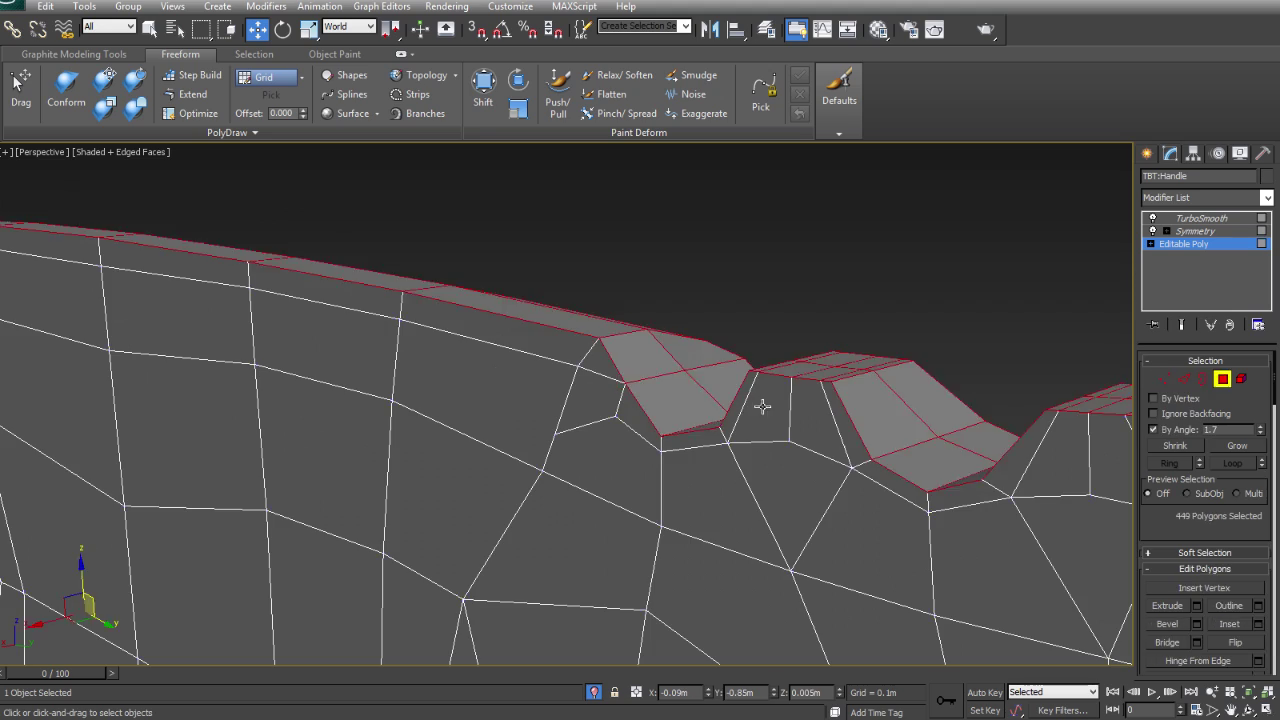
pyautogui.scroll(-5, 763, 407)
pyautogui.scroll(5, 770, 410)
pyautogui.keyDown('alt'); pyautogui.moveTo(775, 565); pyautogui.dragTo(859, 441, button='middle'); pyautogui.keyUp('alt')
pyautogui.keyDown('alt'); pyautogui.moveTo(768, 438); pyautogui.dragTo(666, 429, button='middle'); pyautogui.keyUp('alt')
pyautogui.click(666, 429)
pyautogui.scroll(-5, 666, 429)
pyautogui.scroll(5, 843, 414)
pyautogui.press('w')
pyautogui.keyDown('alt'); pyautogui.moveTo(843, 414); pyautogui.dragTo(659, 428, button='middle'); pyautogui.keyUp('alt')
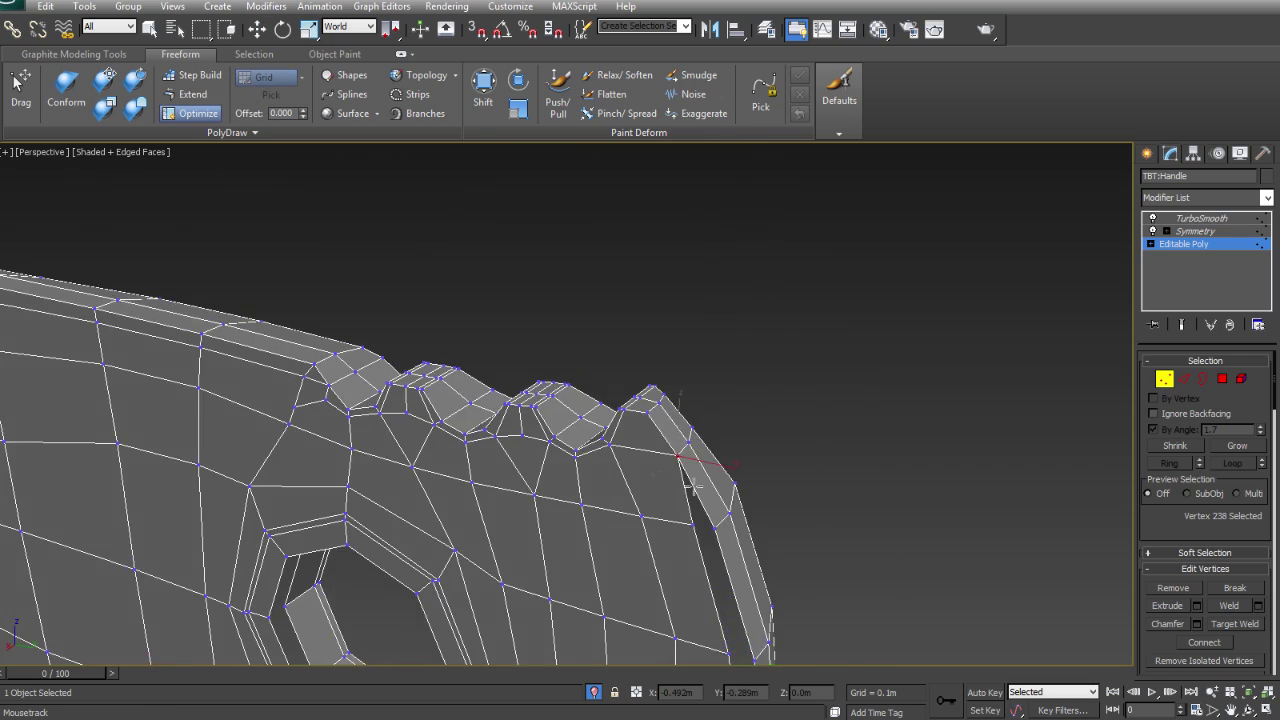
pyautogui.click(697, 521)
pyautogui.moveTo(697, 521)
pyautogui.keyDown('alt'); pyautogui.mouseDown(button='middle')
pyautogui.moveTo(817, 380)
pyautogui.moveTo(617, 451)
pyautogui.moveTo(386, 490)
pyautogui.moveTo(600, 470)
pyautogui.moveTo(790, 560)
pyautogui.moveTo(808, 477)
pyautogui.moveTo(789, 455)
pyautogui.moveTo(552, 343)
pyautogui.moveTo(714, 417)
pyautogui.moveTo(682, 480)
pyautogui.mouseUp(button='middle'); pyautogui.keyUp('alt')
pyautogui.click(790, 560)
pyautogui.scroll(-3, 552, 343)
# - Delete the peg polygons from the handle
pyautogui.press('4')
pyautogui.hotkey('ctrl', 'a')
pyautogui.scroll(4, 718, 449)
pyautogui.keyDown('alt'); pyautogui.moveTo(679, 320); pyautogui.dragTo(843, 457, button='middle'); pyautogui.keyUp('alt')
pyautogui.click(689, 362)
pyautogui.scroll(-3, 689, 362)
pyautogui.keyDown('alt'); pyautogui.moveTo(689, 362); pyautogui.dragTo(592, 420, button='middle'); pyautogui.keyUp('alt')
pyautogui.scroll(3, 592, 420)
pyautogui.press('Delete')
pyautogui.keyDown('alt'); pyautogui.moveTo(768, 410); pyautogui.dragTo(712, 430, button='middle'); pyautogui.keyUp('alt')
# - Extrude all handle face polygons outward by 0.003m
pyautogui.press('3')
pyautogui.keyDown('alt'); pyautogui.moveTo(1098, 524); pyautogui.dragTo(839, 365, button='middle'); pyautogui.keyUp('alt')
pyautogui.scroll(-3, 823, 413)
pyautogui.press('w')
pyautogui.press('4')
pyautogui.keyDown('alt'); pyautogui.moveTo(857, 437); pyautogui.dragTo(822, 450, button='middle'); pyautogui.keyUp('alt')
pyautogui.hotkey('ctrl', 'a')
pyautogui.rightClick(857, 430)
pyautogui.click(734, 491)
pyautogui.click(571, 459)
pyautogui.rightClick(808, 386)
pyautogui.click(740, 440)
pyautogui.keyDown('alt'); pyautogui.moveTo(713, 435); pyautogui.dragTo(711, 413, button='middle'); pyautogui.keyUp('alt')
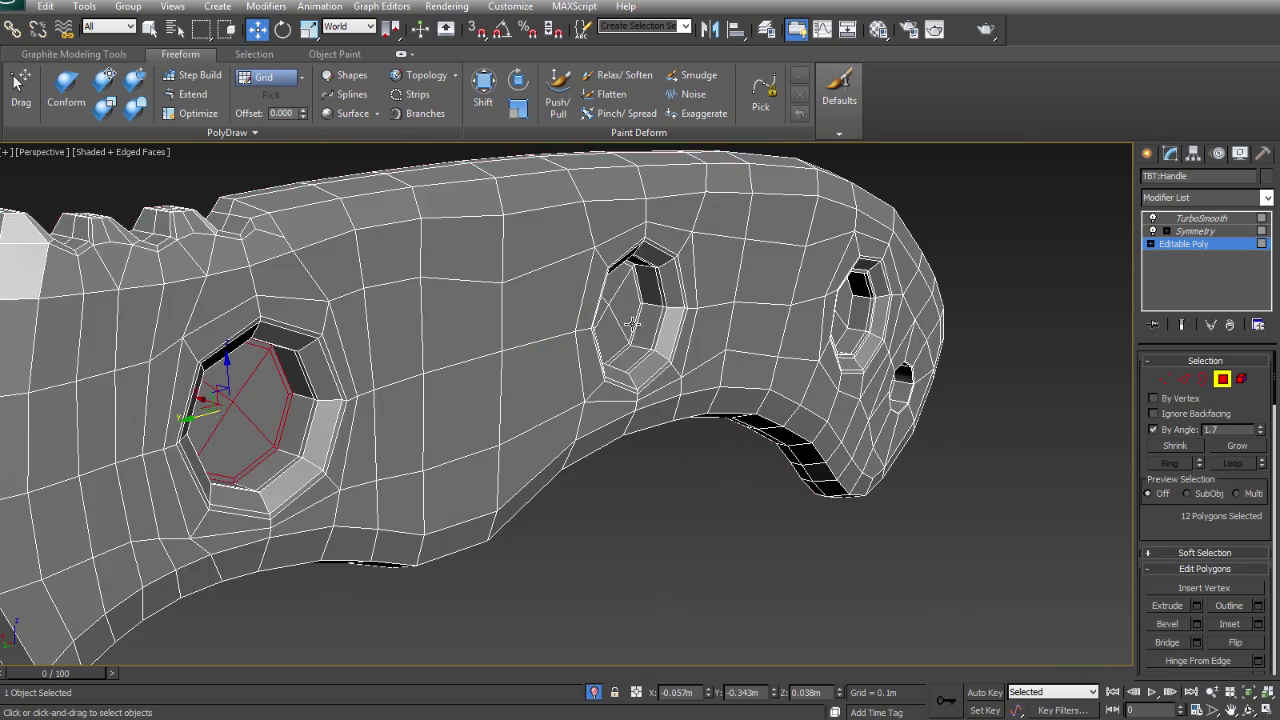
pyautogui.click(720, 312)
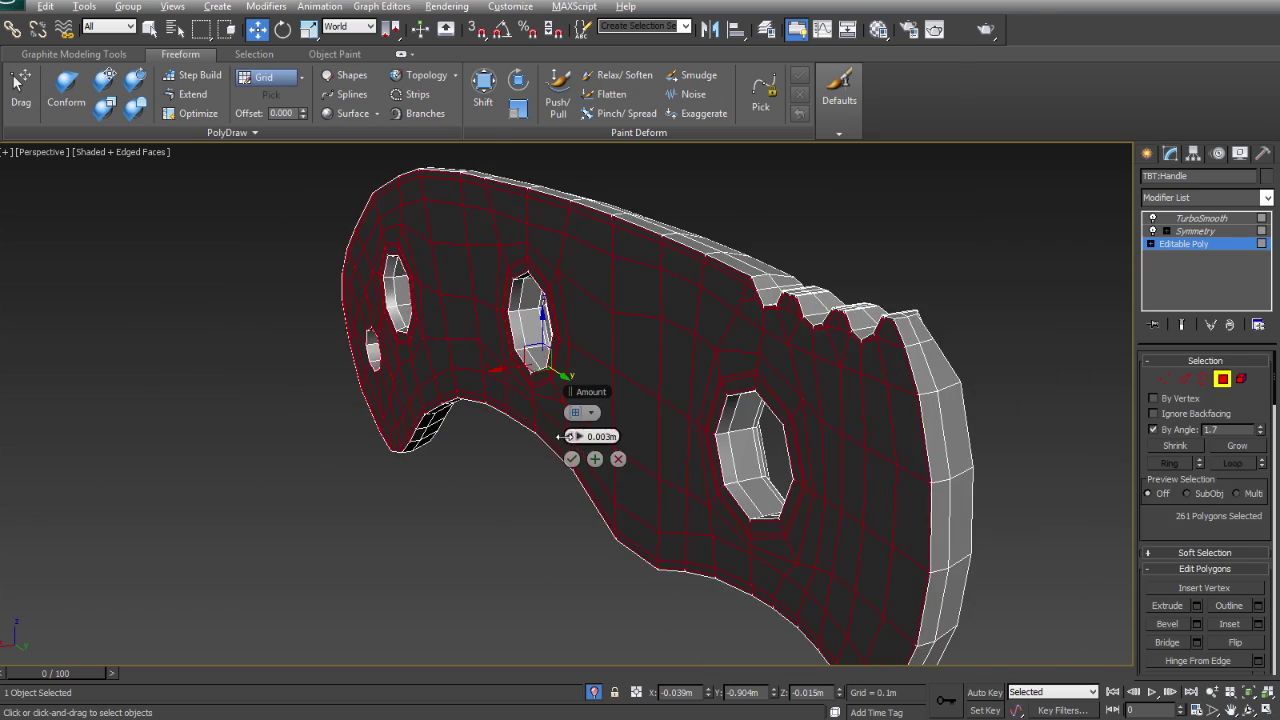
pyautogui.click(571, 458)
pyautogui.scroll(5, 563, 343)
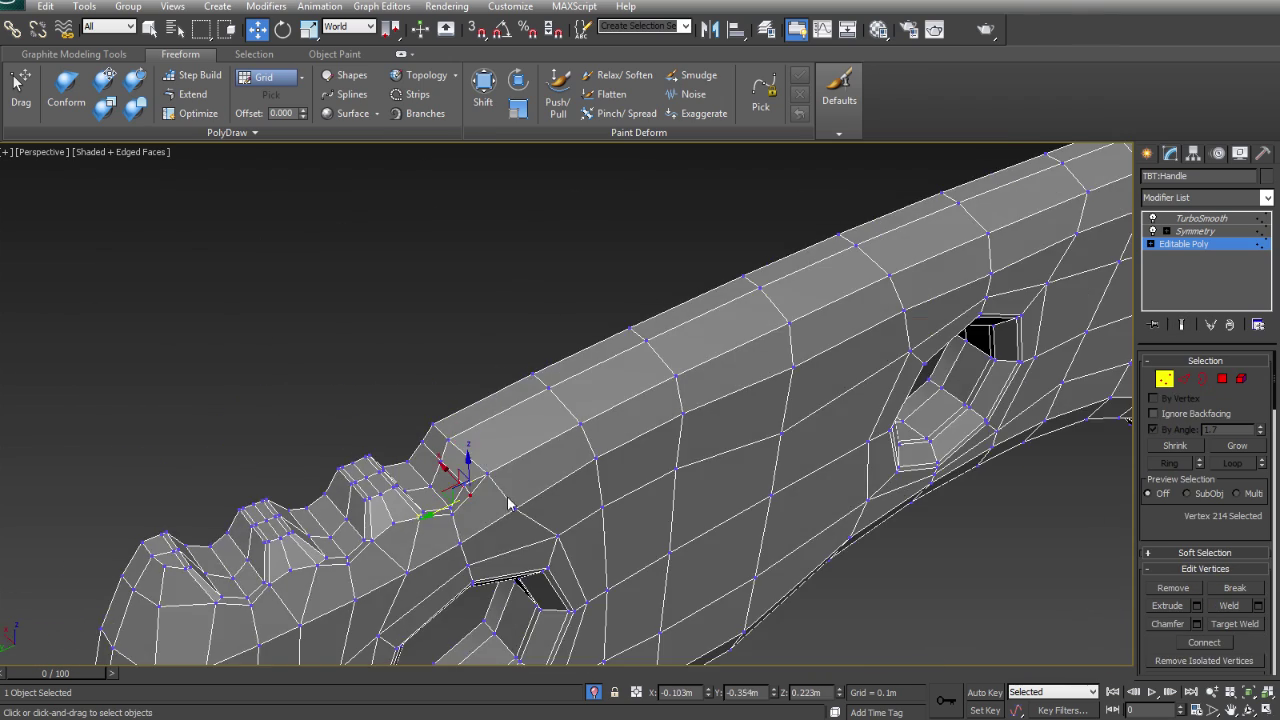
pyautogui.click(480, 490)
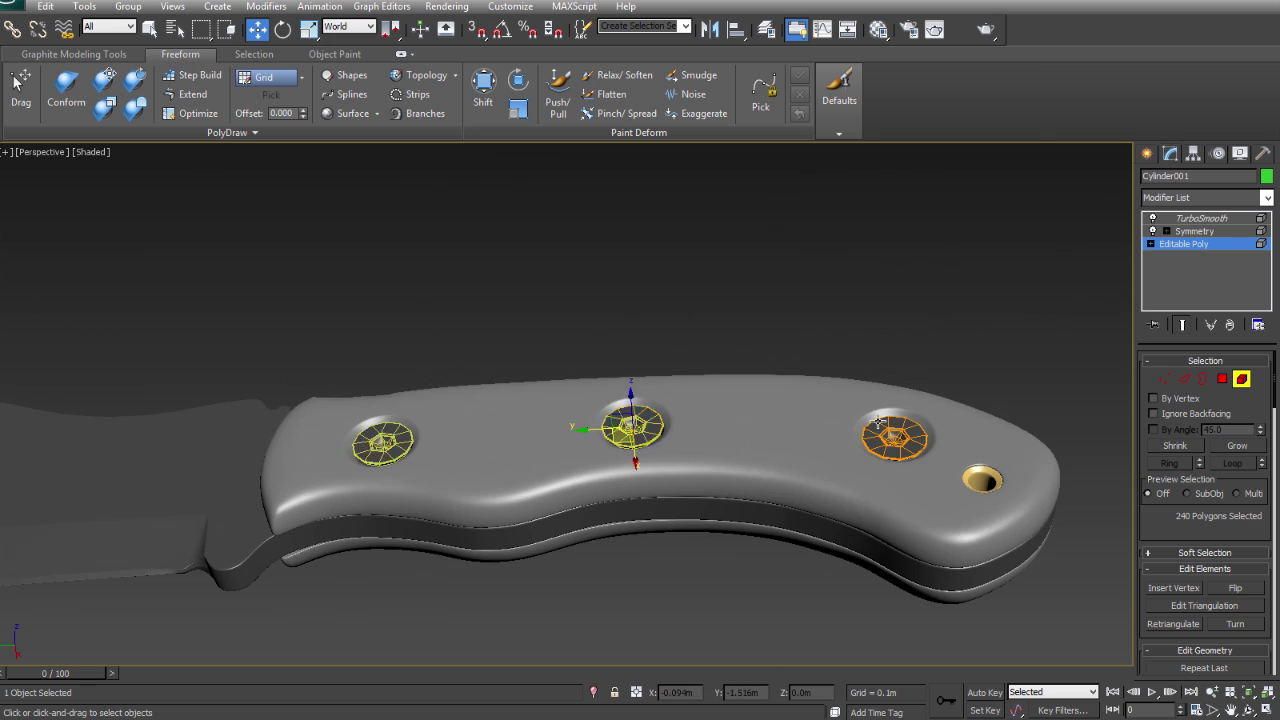
# - Uniformly scale all three selected screw heads to fit their sockets, checking with edged faces shown
pyautogui.keyDown('ctrl'); pyautogui.click(880, 424); pyautogui.keyUp('ctrl')
pyautogui.scroll(8, 880, 424)
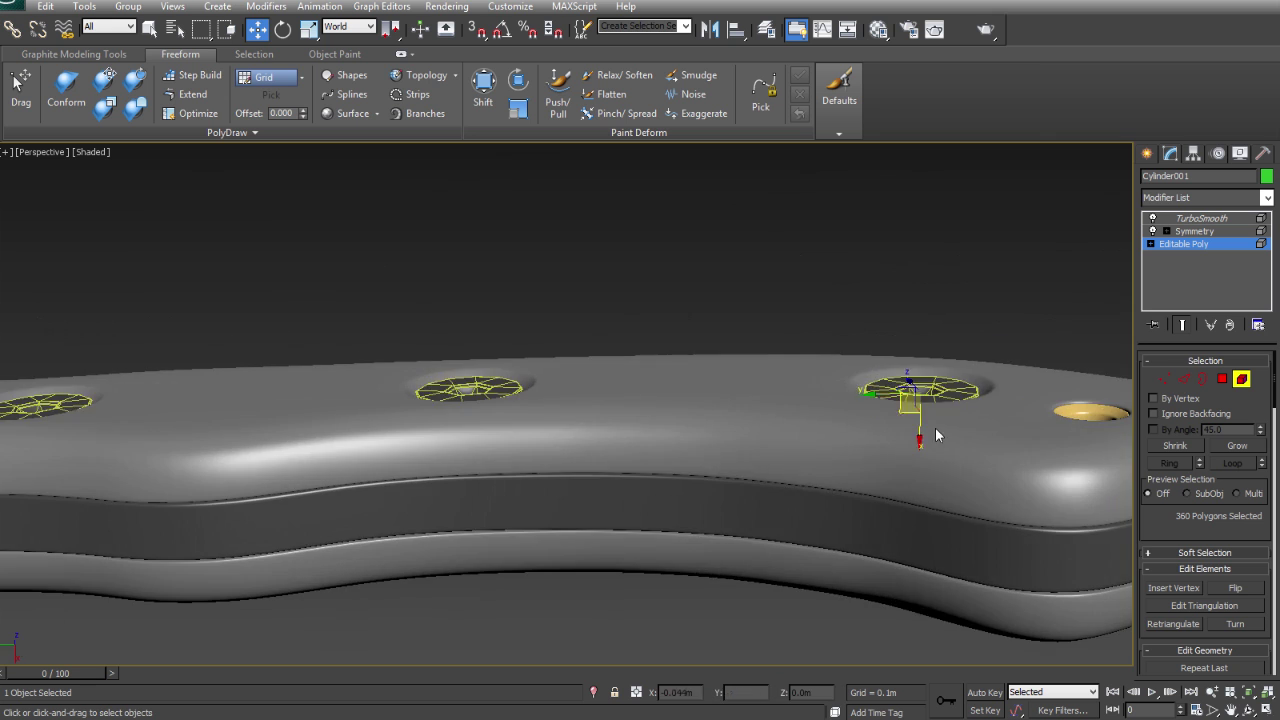
pyautogui.press('r')
pyautogui.hotkey('alt', 'w')
pyautogui.hotkey('alt', 'w')
pyautogui.press('w')
pyautogui.keyDown('alt'); pyautogui.moveTo(809, 446); pyautogui.dragTo(918, 456, button='middle'); pyautogui.keyUp('alt')
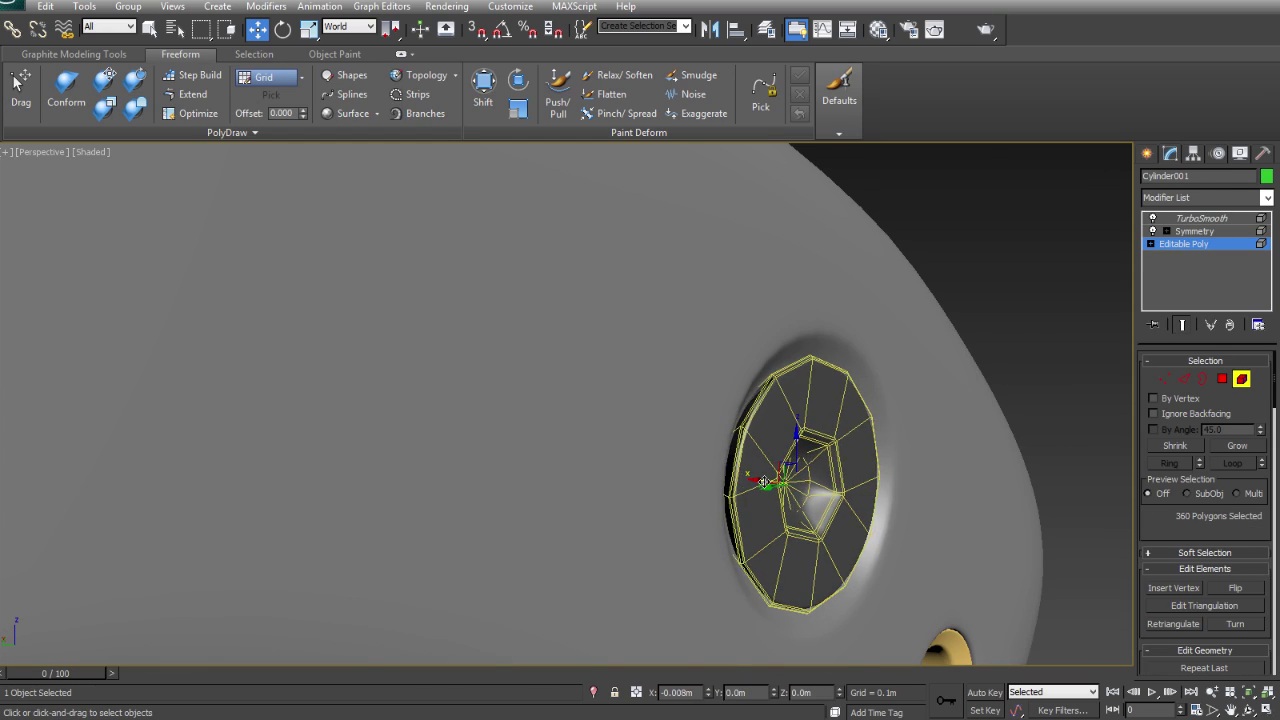
pyautogui.press('F4')
pyautogui.scroll(3, 790, 476)
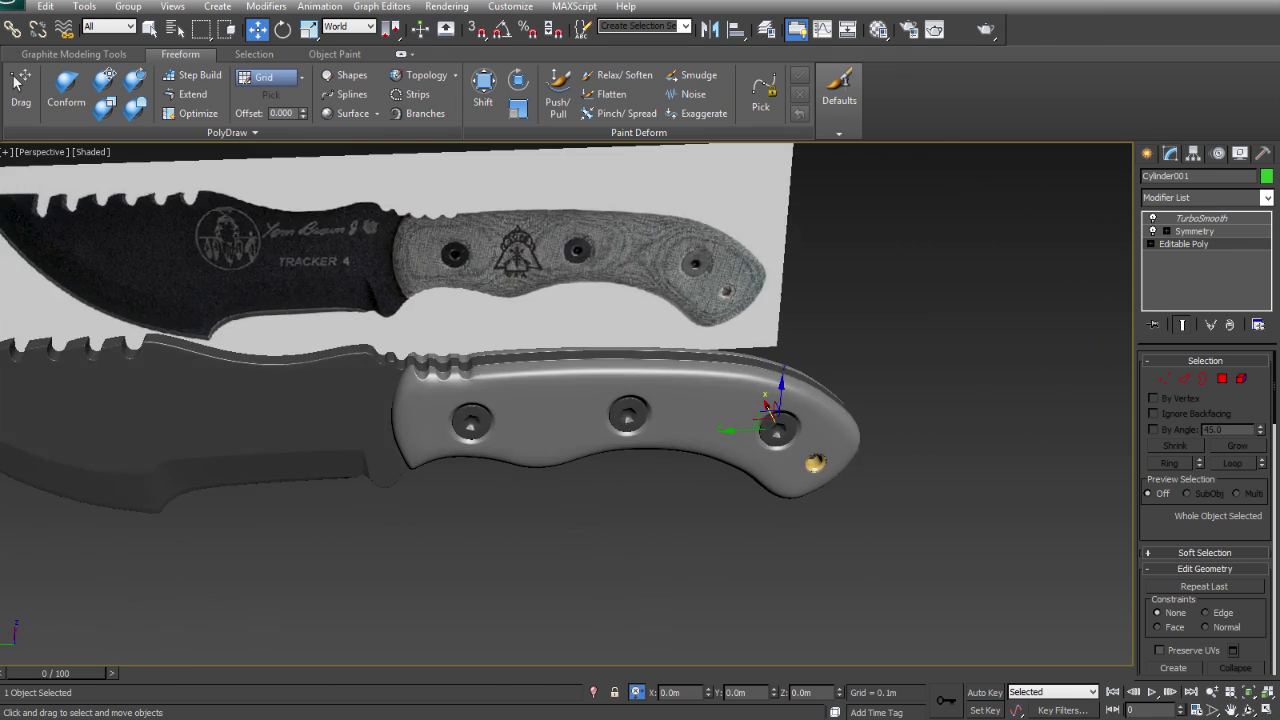
# - Clone the whole knife below the original and rotate the copy to lie flat
pyautogui.click(1221, 232)
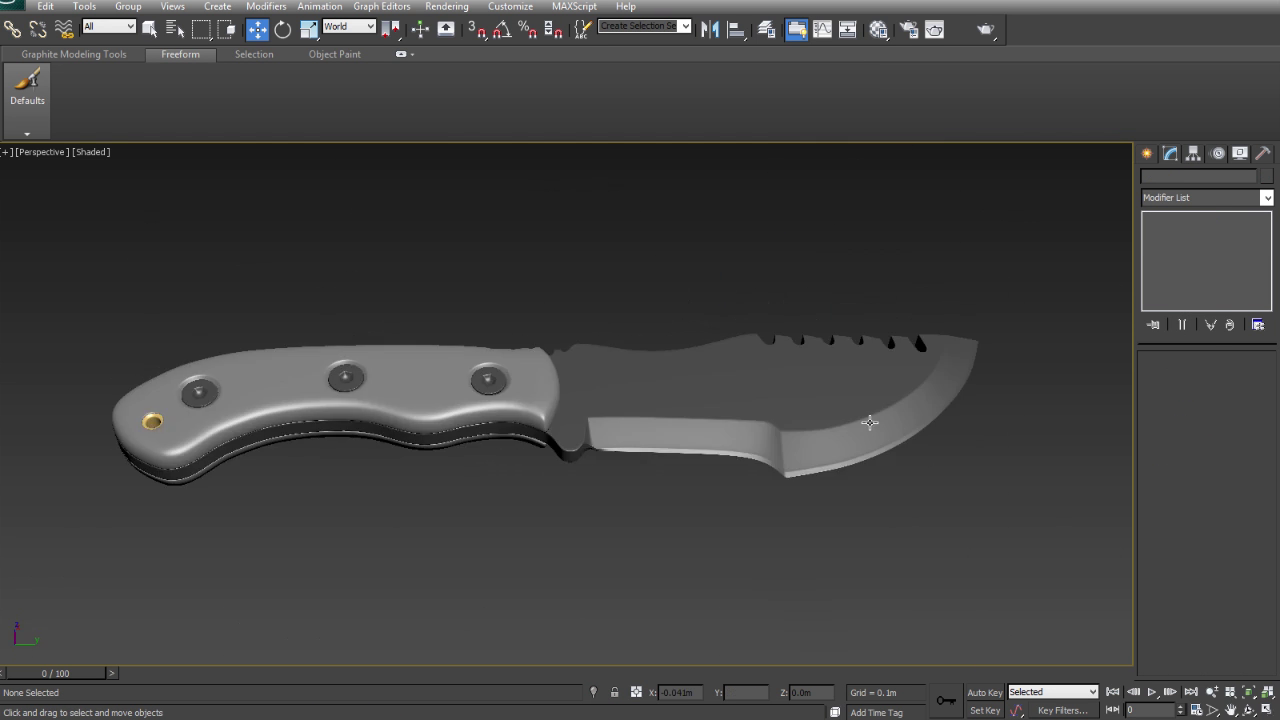
pyautogui.moveTo(1063, 428); pyautogui.dragTo(402, 204)
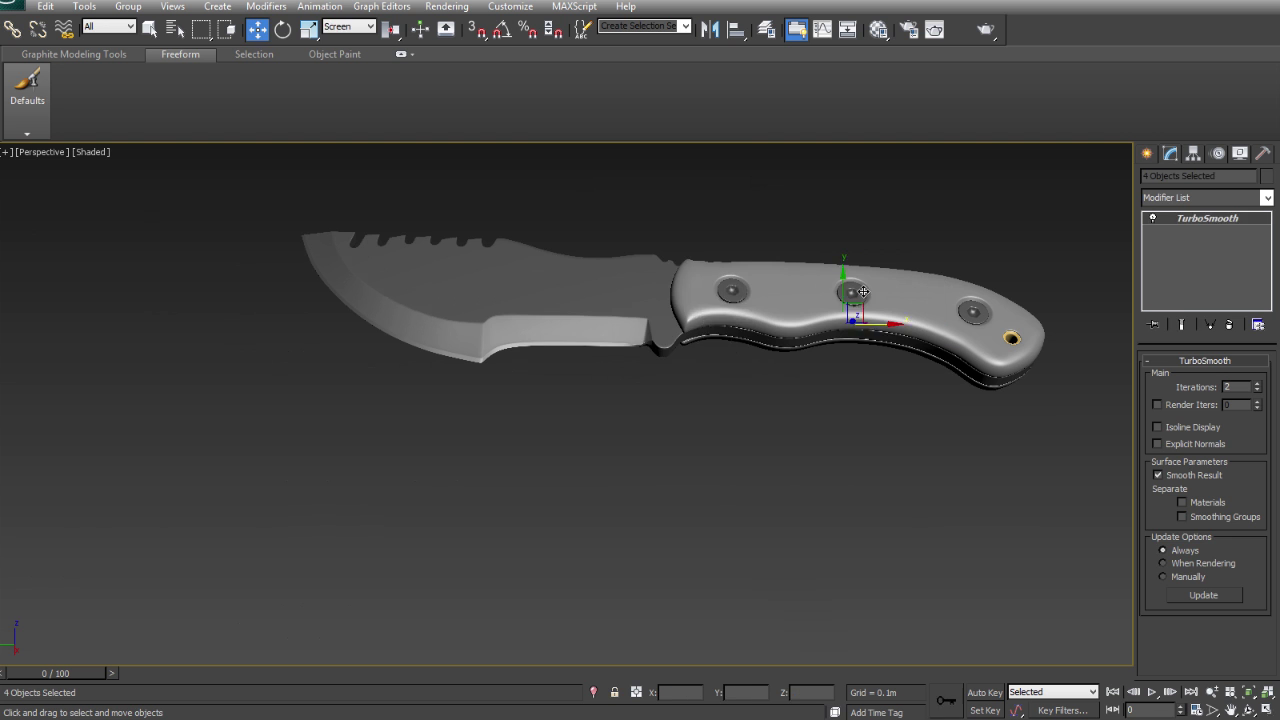
pyautogui.press('e')
pyautogui.keyDown('shift'); pyautogui.moveTo(862, 291); pyautogui.dragTo(519, 491); pyautogui.keyUp('shift')
pyautogui.press('w')
pyautogui.press('e')
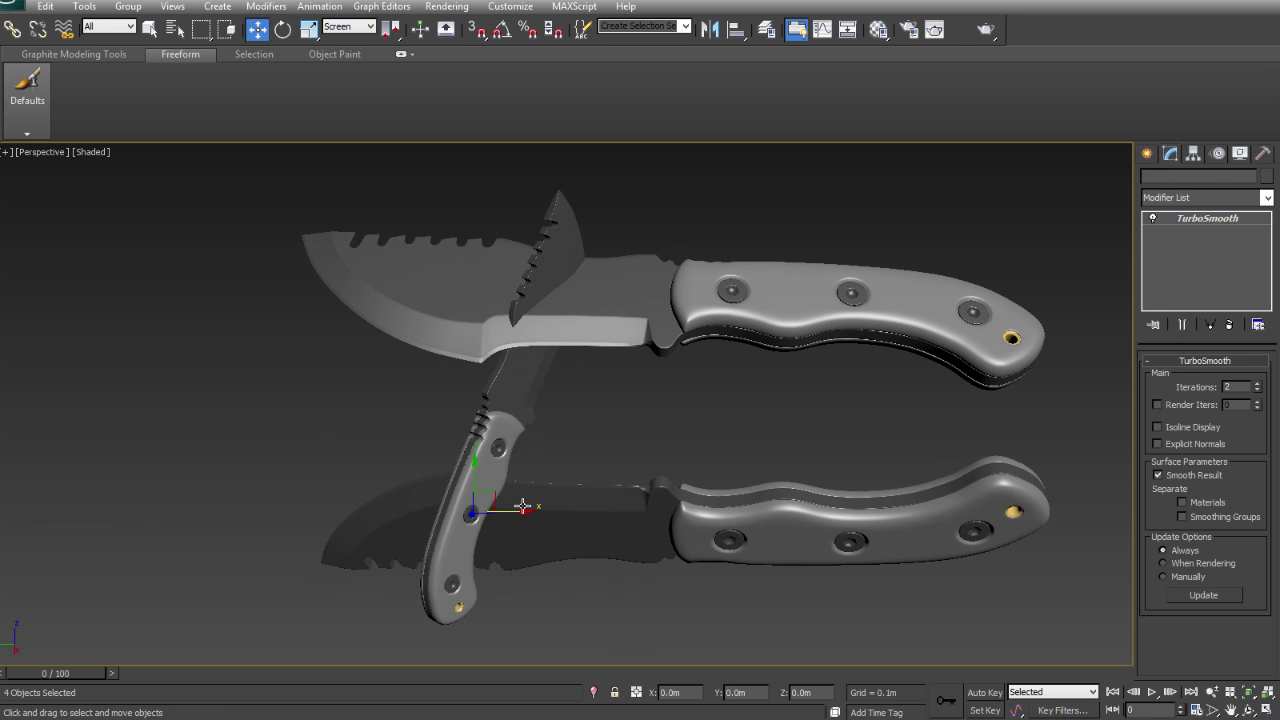
pyautogui.press('e')
pyautogui.moveTo(848, 470); pyautogui.dragTo(870, 420)
pyautogui.press('e')
pyautogui.moveTo(830, 475); pyautogui.dragTo(886, 371)
pyautogui.press('w')
# - Clone the upper knife again, scale the left knife to 74%, then undo the extra copies
pyautogui.click(886, 371)
pyautogui.moveTo(886, 371); pyautogui.dragTo(920, 343, button='middle')
pyautogui.keyDown('shift'); pyautogui.moveTo(840, 340); pyautogui.dragTo(820, 508); pyautogui.keyUp('shift')
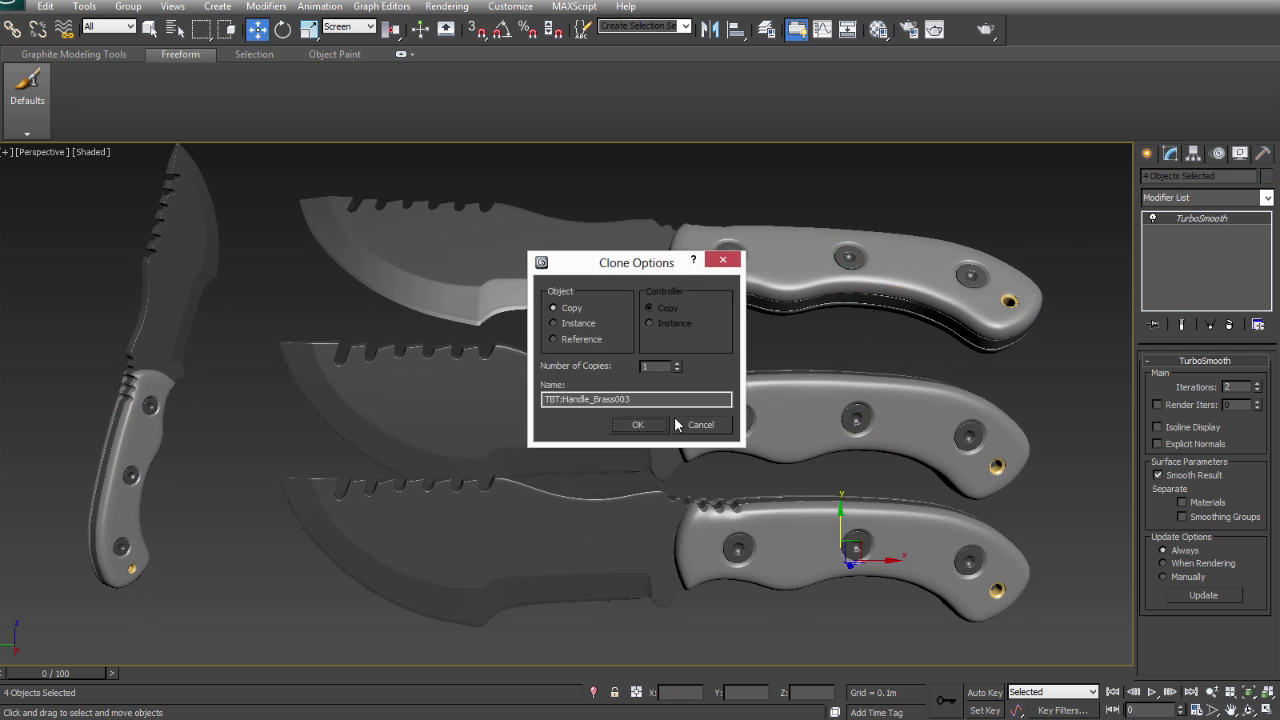
pyautogui.click(614, 420)
pyautogui.moveTo(214, 178)
pyautogui.mouseDown()
pyautogui.moveTo(53, 485)
pyautogui.moveTo(159, 544)
pyautogui.mouseUp()
pyautogui.press('r')
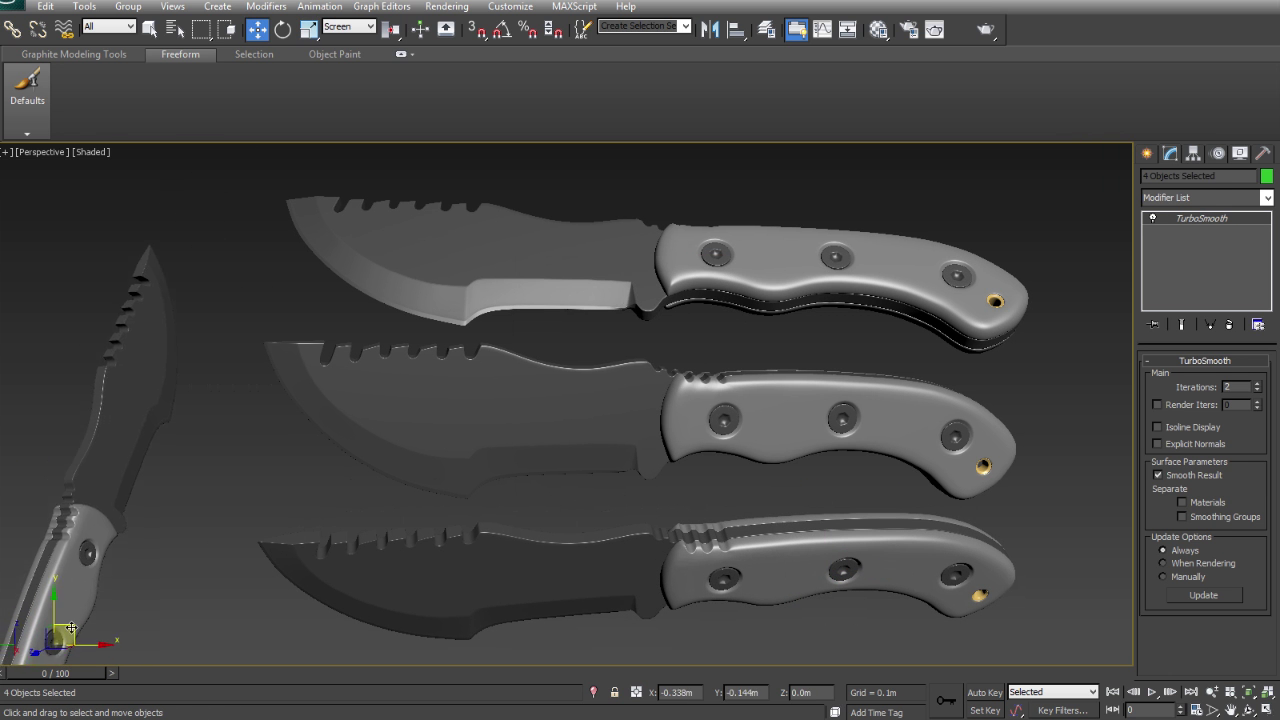
pyautogui.click(1086, 449)
pyautogui.moveTo(1086, 449); pyautogui.dragTo(1098, 447, button='middle')
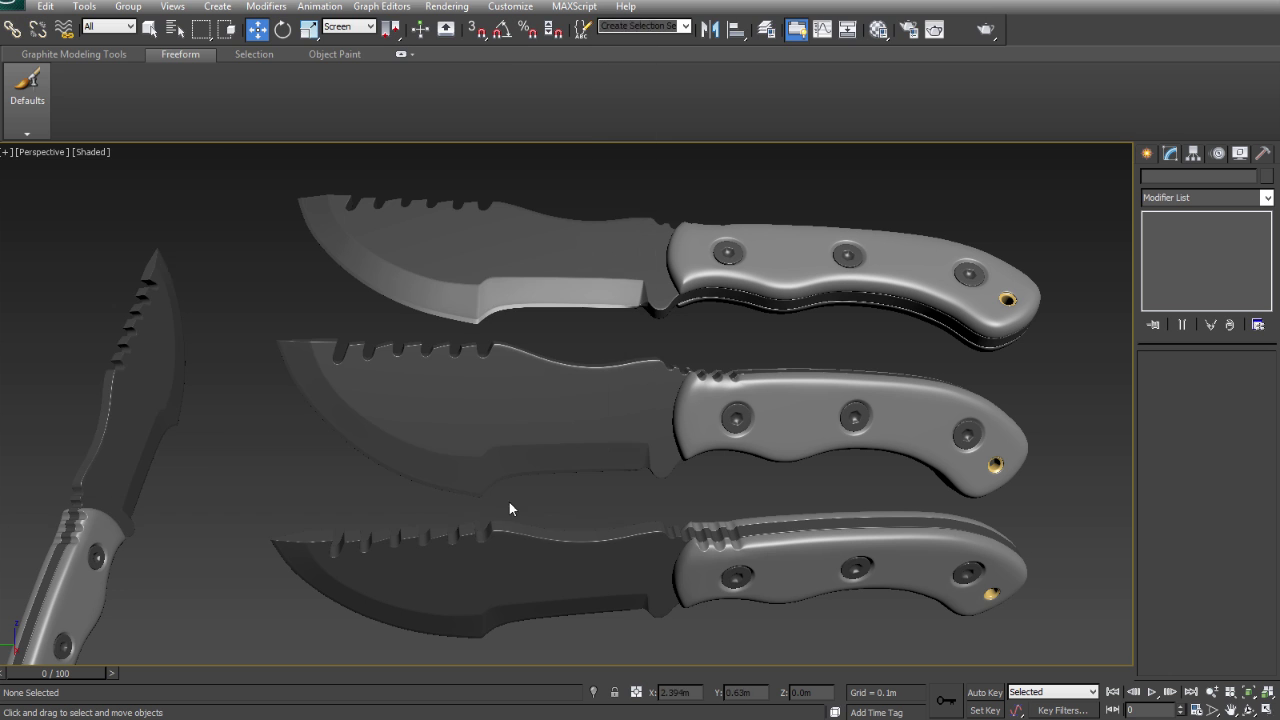
pyautogui.hotkey('ctrl', 'z')
pyautogui.hotkey('ctrl', 'z')
pyautogui.hotkey('ctrl', 'z')
pyautogui.hotkey('ctrl', 'z')
pyautogui.hotkey('ctrl', 'z')
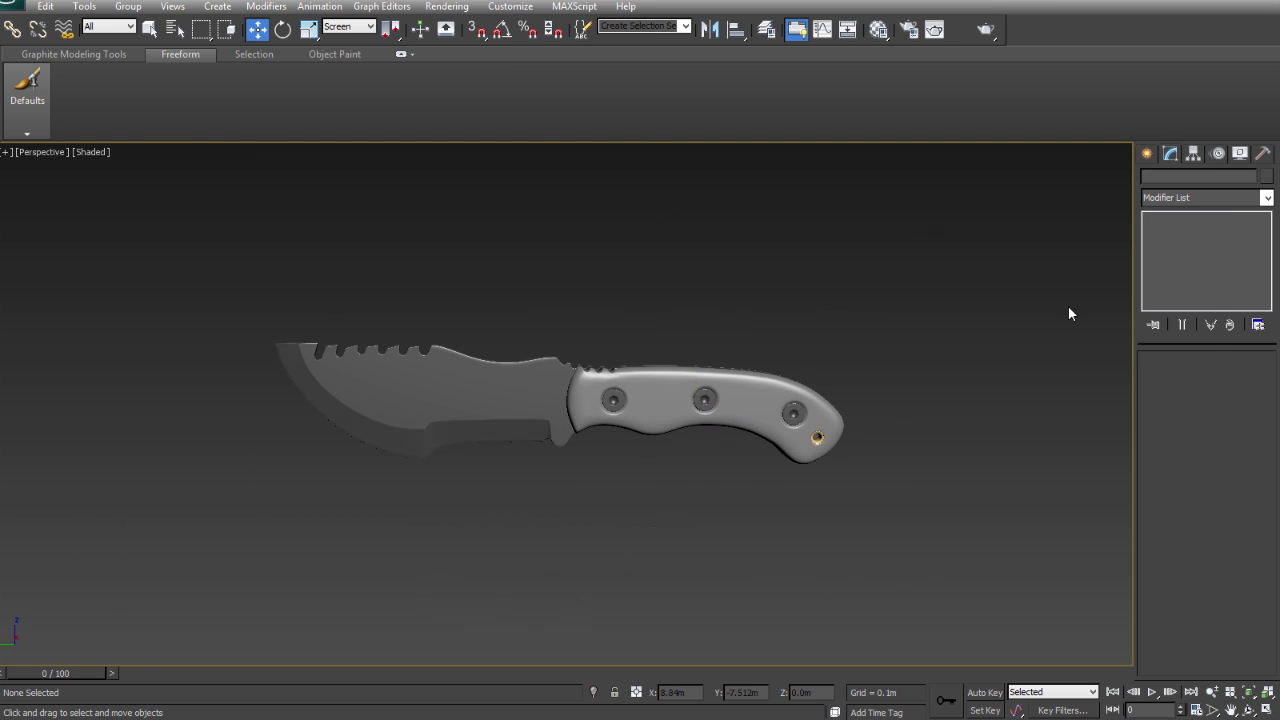